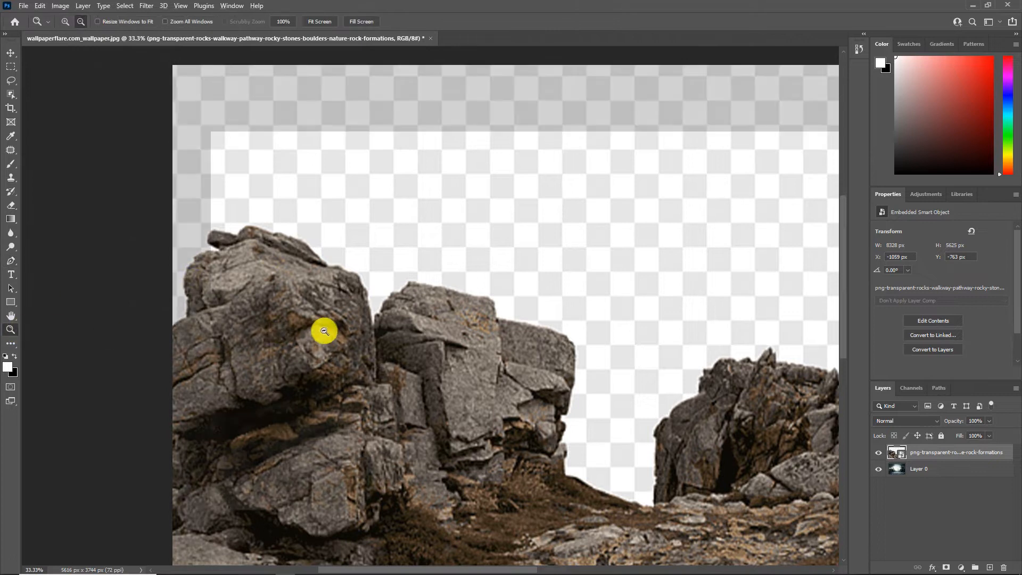
Select the checkered background around the rocks with the Magic Wand tool and invert the selection onto the rocks.
{"action": "left_click", "coordinate": [48, 116]}
{"action": "left_click", "coordinate": [486, 269]}
{"action": "scroll", "coordinate": [343, 356], "scroll_direction": "down", "scroll_amount": 1}
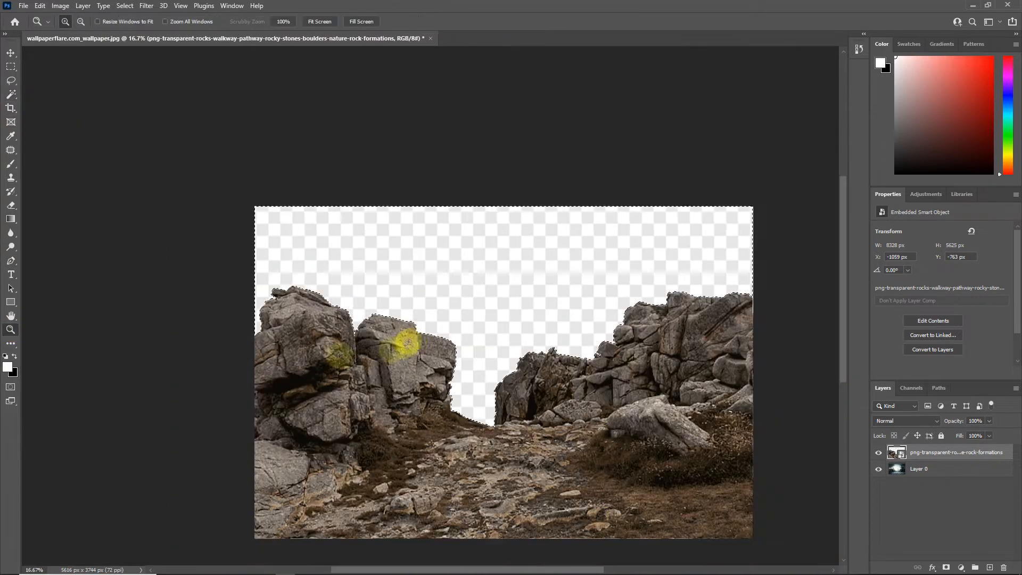
{"action": "key", "text": "c"}
{"action": "left_click", "coordinate": [11, 94]}
{"action": "right_click", "coordinate": [505, 341]}
{"action": "left_click", "coordinate": [553, 244]}
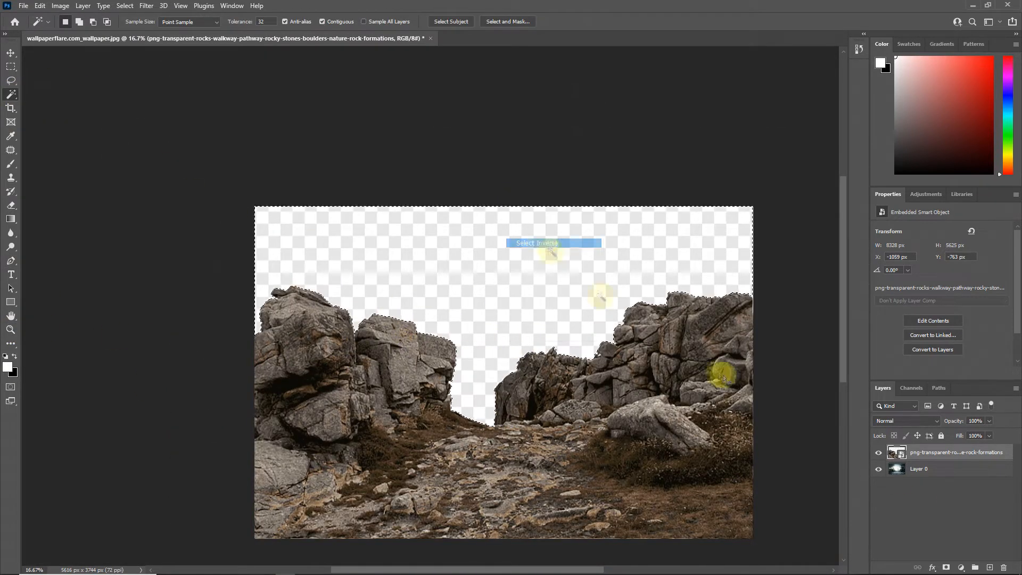
{"action": "left_click", "coordinate": [947, 567]}
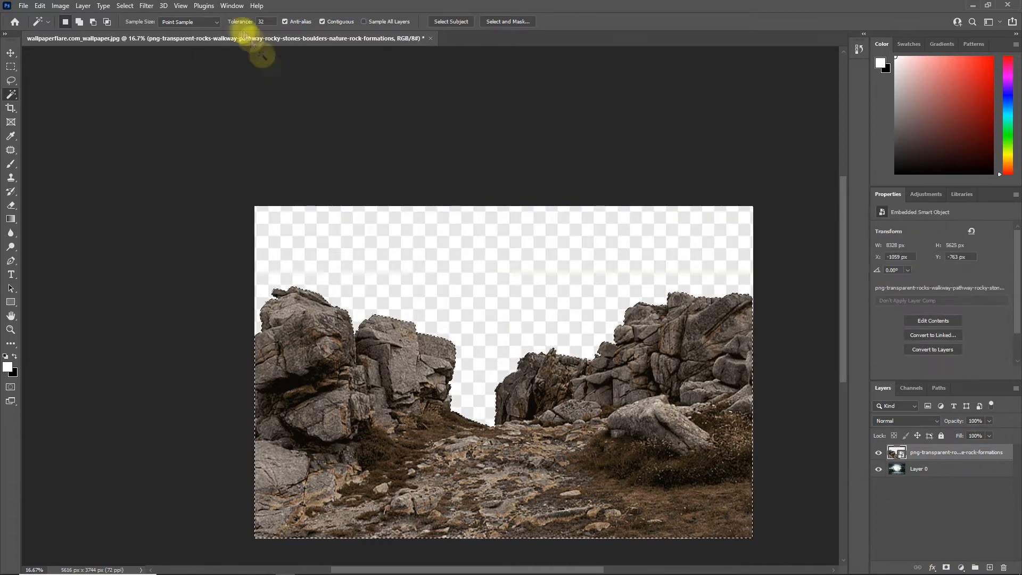
Contract the rock selection and add a layer mask from it to hide the checkered background.
{"action": "left_click", "coordinate": [125, 5]}
{"action": "left_click", "coordinate": [241, 194]}
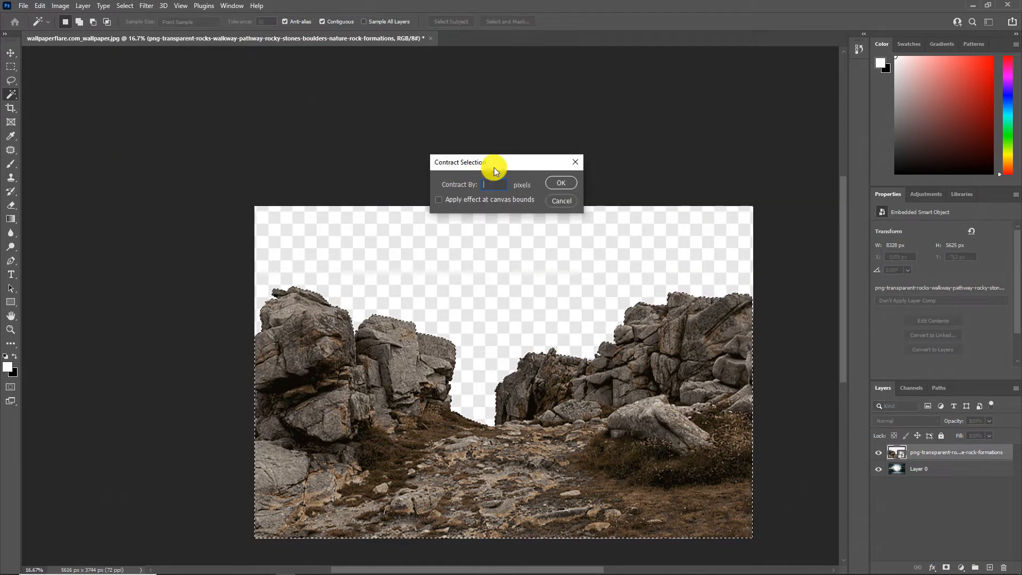
{"action": "left_click", "coordinate": [561, 183]}
{"action": "left_click", "coordinate": [946, 568]}
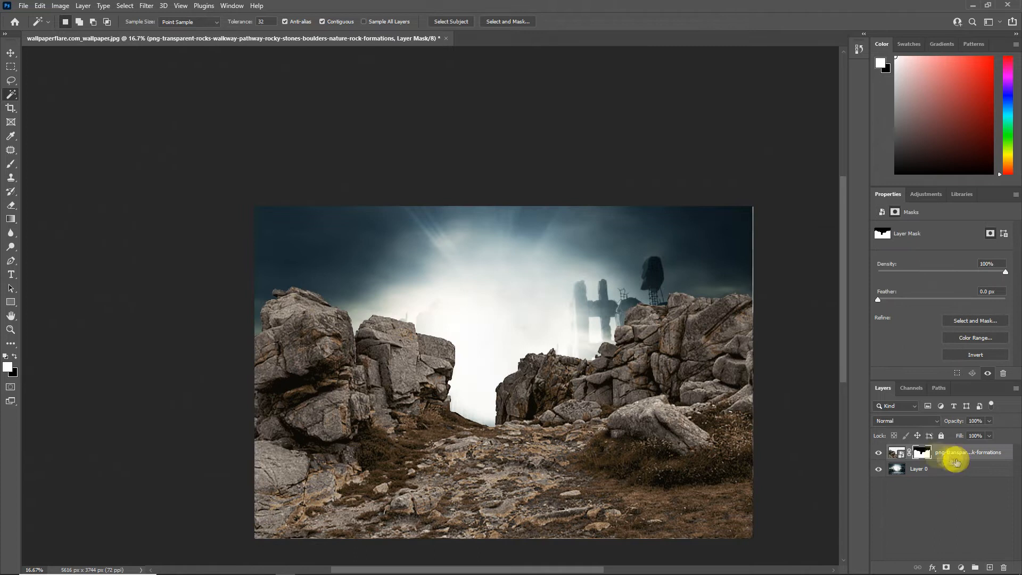
Enlarge the masked rocks to about 119% and move them down along the bottom edge of the scene as foreground.
{"action": "key", "text": "ctrl+t"}
{"action": "left_click_drag", "start_coordinate": [692, 417], "coordinate": [696, 529]}
{"action": "left_click_drag", "start_coordinate": [530, 250], "coordinate": [607, 516]}
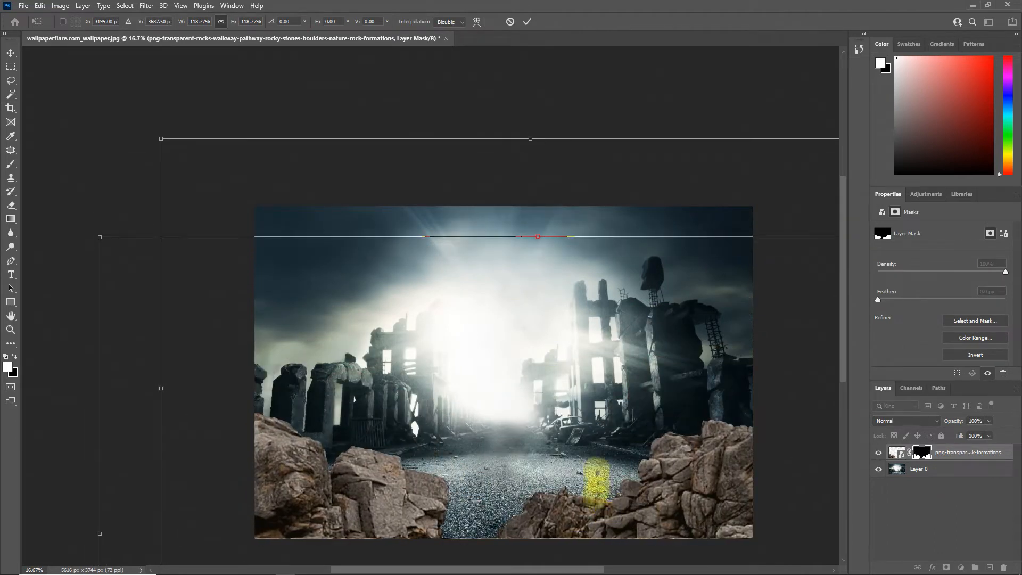
{"action": "left_click_drag", "start_coordinate": [597, 482], "coordinate": [593, 502]}
{"action": "left_click", "coordinate": [527, 22]}
Add a Color Balance adjustment layer clipped to the rocks layer.
{"action": "left_click", "coordinate": [11, 330]}
{"action": "left_click", "coordinate": [377, 431]}
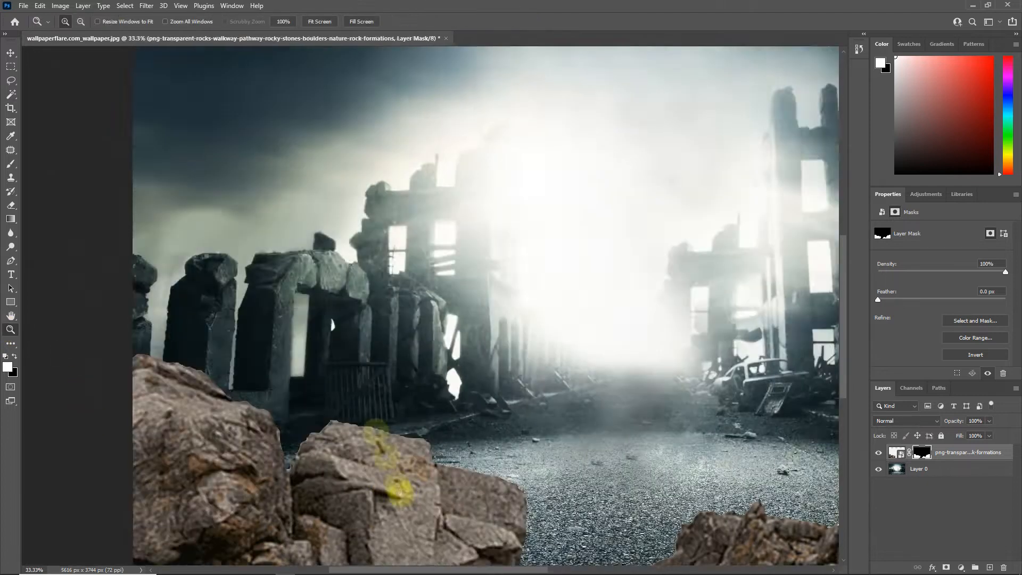
{"action": "left_click_drag", "start_coordinate": [399, 492], "coordinate": [362, 379]}
{"action": "key", "text": "ctrl+minus"}
{"action": "left_click", "coordinate": [961, 568]}
{"action": "left_click", "coordinate": [970, 474]}
{"action": "left_click", "coordinate": [941, 373]}
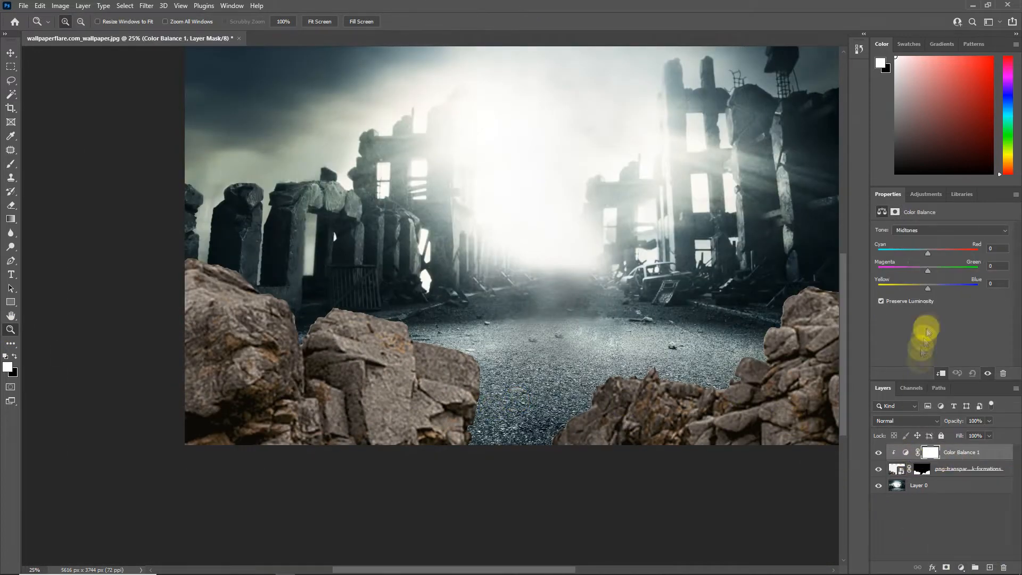
Shift the rocks' Color Balance toward cyan and blue, and set the highlights' cyan-red value to -5.
{"action": "left_click", "coordinate": [922, 240]}
{"action": "left_click_drag", "start_coordinate": [928, 254], "coordinate": [925, 254]}
{"action": "left_click_drag", "start_coordinate": [928, 289], "coordinate": [935, 293]}
{"action": "left_click", "coordinate": [927, 230]}
{"action": "left_click", "coordinate": [927, 257]}
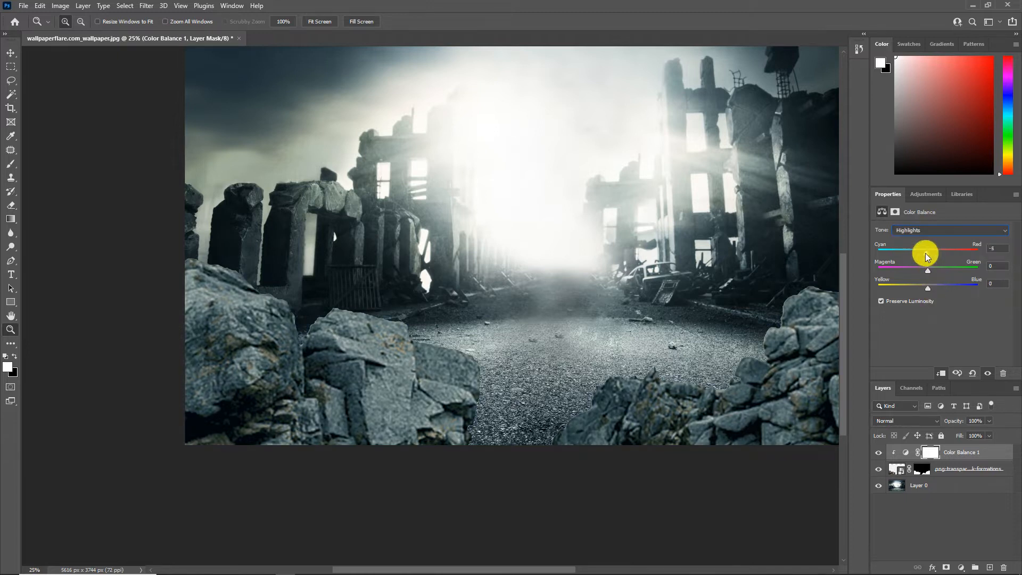
Add a Hue/Saturation adjustment clipped to the rocks with the saturation at -11.
{"action": "left_click", "coordinate": [962, 568]}
{"action": "left_click", "coordinate": [970, 461]}
{"action": "left_click", "coordinate": [941, 373]}
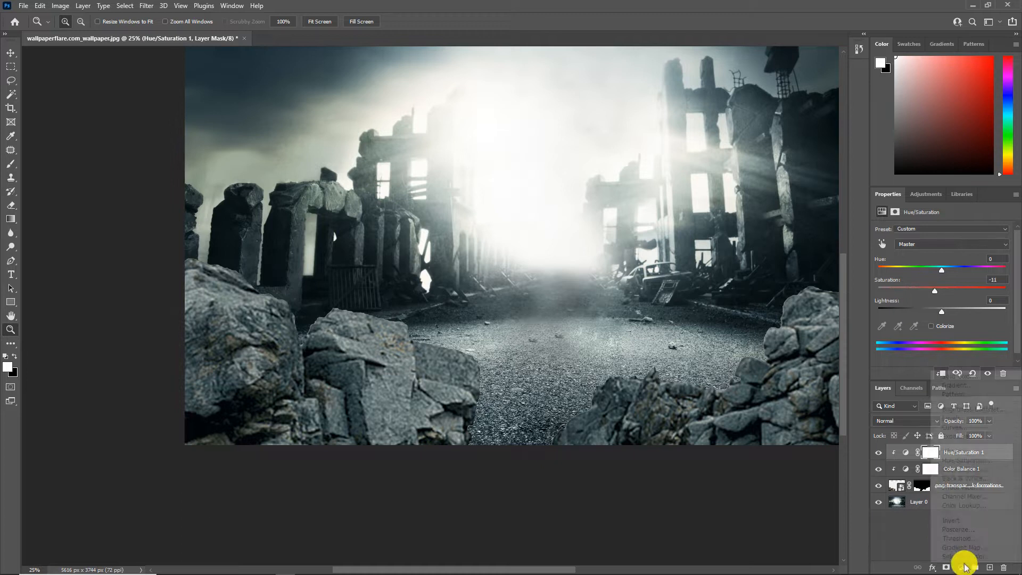
Add a clipped Exposure adjustment for the rocks with exposure +1.50 and gamma correction 1.25.
{"action": "left_click", "coordinate": [965, 566]}
{"action": "left_click", "coordinate": [969, 433]}
{"action": "left_click_drag", "start_coordinate": [943, 256], "coordinate": [962, 257]}
{"action": "left_click_drag", "start_coordinate": [942, 298], "coordinate": [932, 297]}
{"action": "left_click_drag", "start_coordinate": [963, 257], "coordinate": [961, 256]}
Adjust the blend range of the brightening Exposure layer in its layer style settings.
{"action": "double_click", "coordinate": [987, 453]}
{"action": "left_click_drag", "start_coordinate": [730, 415], "coordinate": [794, 422]}
{"action": "left_click", "coordinate": [958, 229]}
Invert the brightening Exposure layer's mask and paint white highlights along the upper edges of the rocks.
{"action": "left_click", "coordinate": [930, 452]}
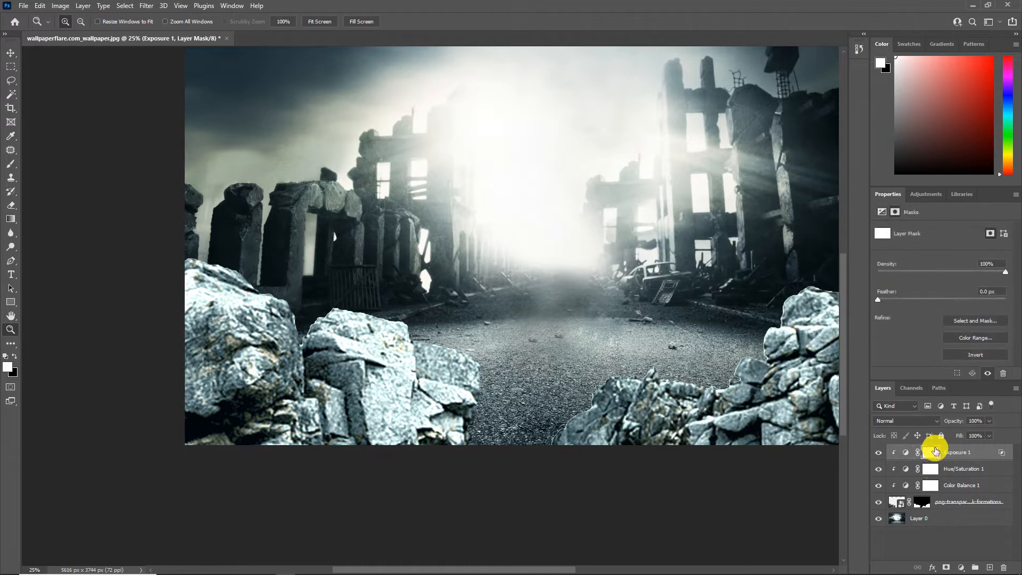
{"action": "key", "text": "ctrl+i"}
{"action": "left_click", "coordinate": [11, 164]}
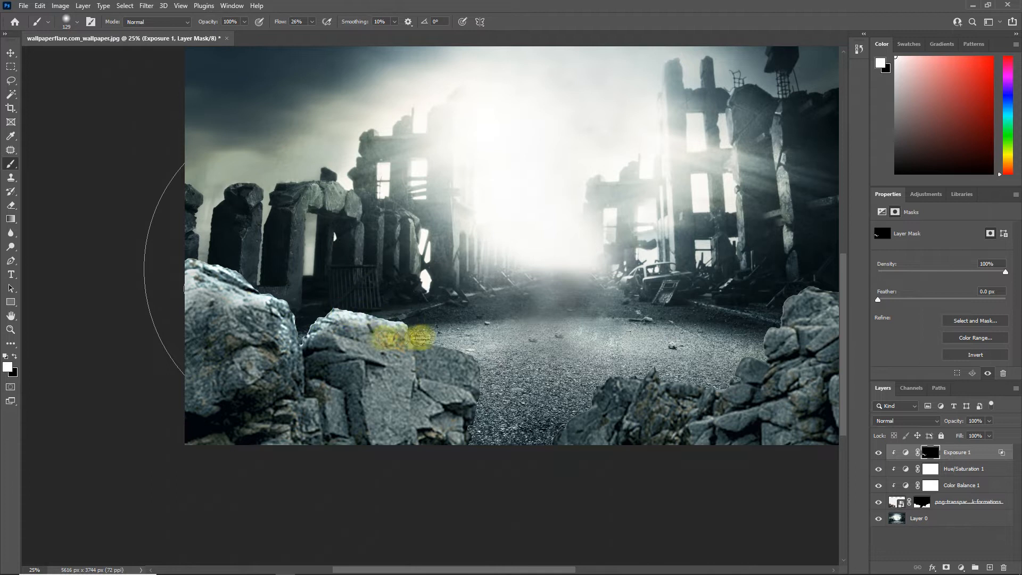
{"action": "left_click_drag", "start_coordinate": [457, 351], "coordinate": [447, 374]}
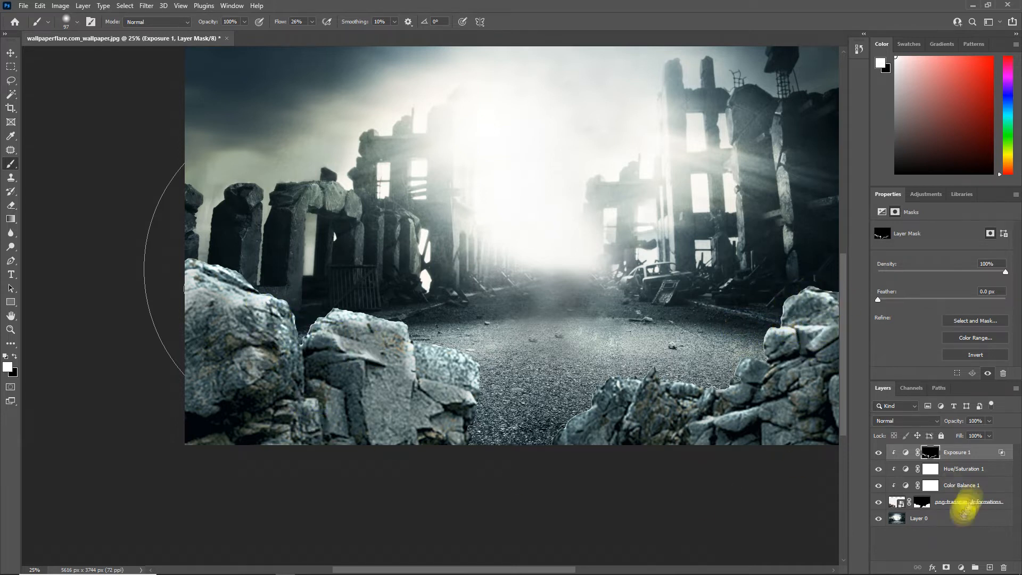
Add a second clipped Exposure adjustment for the rocks with exposure -1.67 and gamma correction 0.82.
{"action": "left_click_drag", "start_coordinate": [942, 256], "coordinate": [926, 256]}
{"action": "mouse_move", "coordinate": [942, 297]}
{"action": "left_mouse_down"}
{"action": "mouse_move", "coordinate": [965, 298]}
{"action": "mouse_move", "coordinate": [951, 298]}
{"action": "left_mouse_up"}
{"action": "mouse_move", "coordinate": [963, 454]}
{"action": "left_mouse_down"}
{"action": "mouse_move", "coordinate": [965, 472]}
{"action": "mouse_move", "coordinate": [957, 450]}
{"action": "left_mouse_up"}
Invert the darkening Exposure layer's mask and paint shadows over the lower parts of the rocks on both sides.
{"action": "left_click", "coordinate": [935, 471]}
{"action": "key", "text": "ctrl+i"}
{"action": "mouse_move", "coordinate": [191, 436]}
{"action": "left_mouse_down"}
{"action": "mouse_move", "coordinate": [212, 379]}
{"action": "mouse_move", "coordinate": [293, 395]}
{"action": "mouse_move", "coordinate": [331, 383]}
{"action": "mouse_move", "coordinate": [354, 425]}
{"action": "mouse_move", "coordinate": [371, 391]}
{"action": "mouse_move", "coordinate": [361, 428]}
{"action": "mouse_move", "coordinate": [363, 341]}
{"action": "mouse_move", "coordinate": [423, 456]}
{"action": "left_mouse_up"}
{"action": "mouse_move", "coordinate": [620, 453]}
{"action": "left_mouse_down"}
{"action": "mouse_move", "coordinate": [658, 398]}
{"action": "mouse_move", "coordinate": [656, 445]}
{"action": "mouse_move", "coordinate": [795, 391]}
{"action": "mouse_move", "coordinate": [791, 417]}
{"action": "mouse_move", "coordinate": [844, 335]}
{"action": "left_mouse_up"}
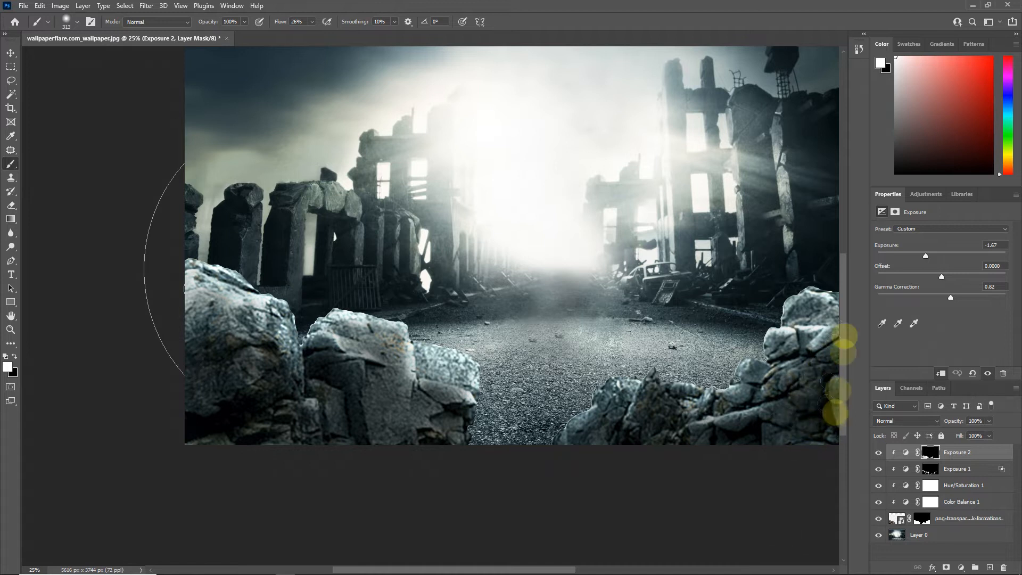
Group the rocks layer together with all its adjustment layers under the name "forg".
{"action": "key", "text": "z"}
{"action": "left_click", "coordinate": [388, 369], "text": "alt"}
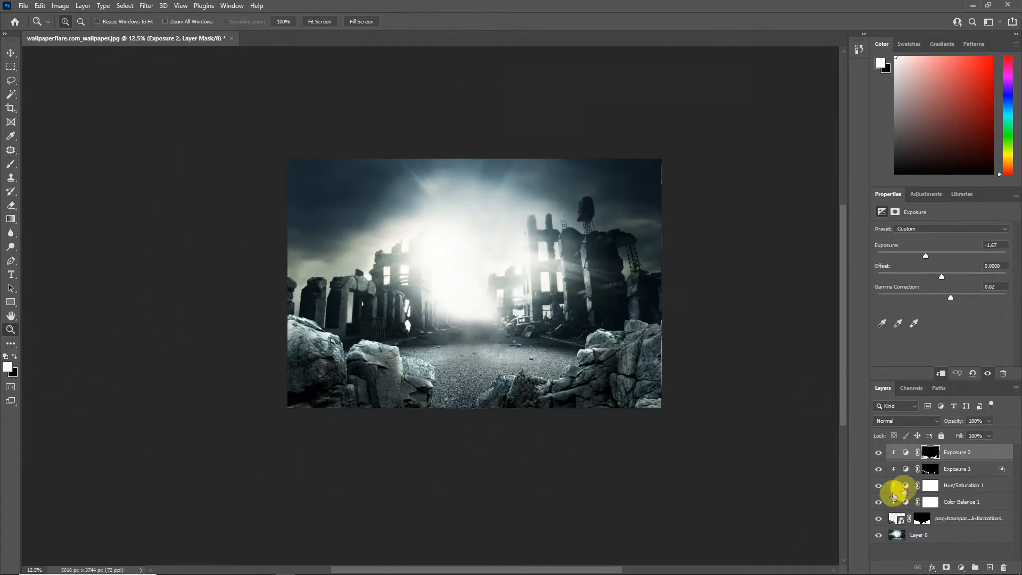
{"action": "left_click", "coordinate": [963, 472]}
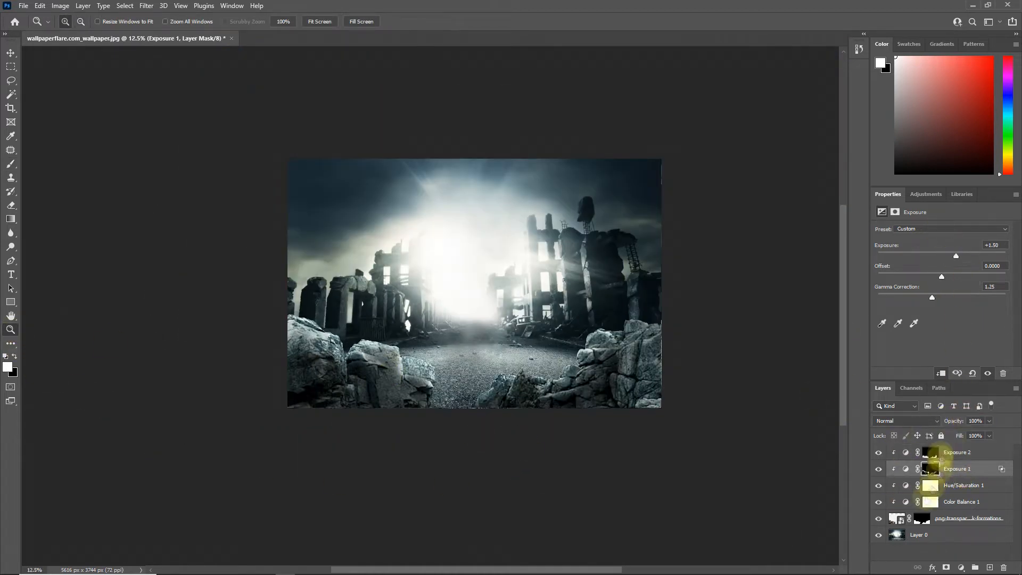
{"action": "left_click", "coordinate": [956, 512]}
{"action": "left_click", "coordinate": [971, 453], "text": "shift"}
{"action": "right_click", "coordinate": [971, 453]}
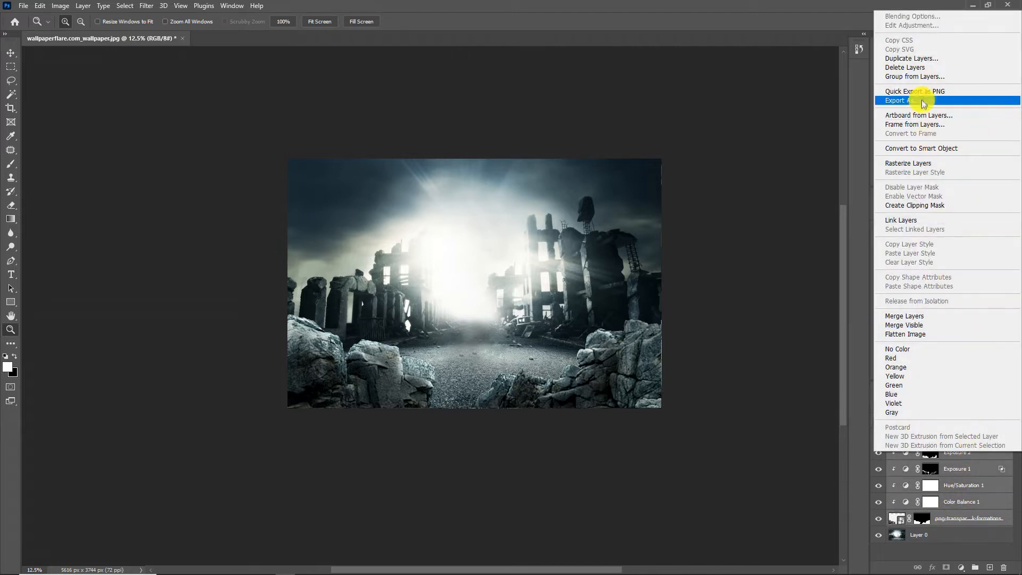
{"action": "left_click", "coordinate": [928, 69]}
{"action": "type", "text": "forg"}
{"action": "left_click", "coordinate": [595, 178]}
Add a Color Balance adjustment clipped to the rocks group with midtones at cyan -3 and blue +4.
{"action": "left_click", "coordinate": [961, 567]}
{"action": "left_click", "coordinate": [938, 471]}
{"action": "left_click_drag", "start_coordinate": [936, 289], "coordinate": [929, 288]}
{"action": "left_click_drag", "start_coordinate": [928, 253], "coordinate": [927, 253]}
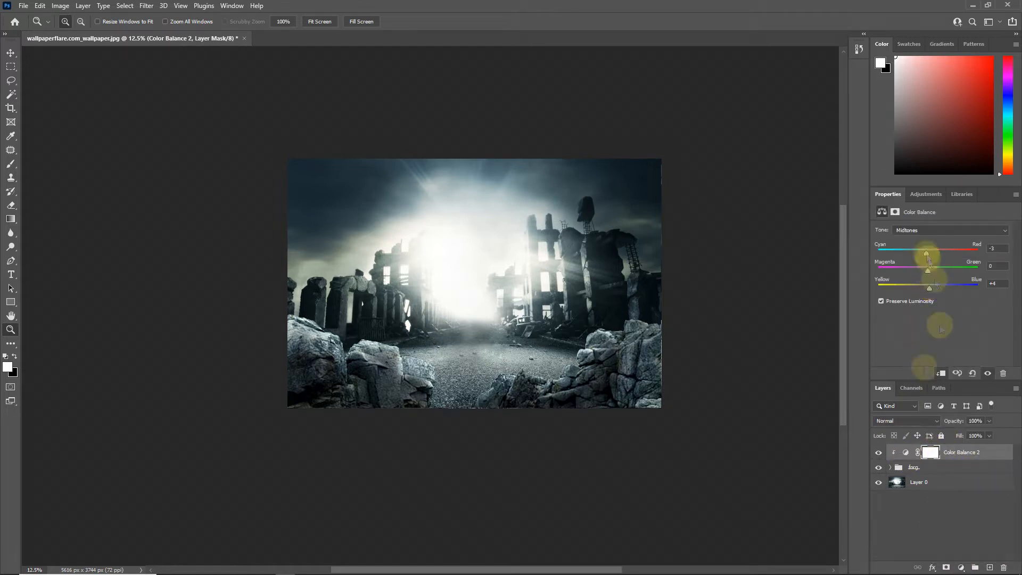
Merge the "forg" group and its Color Balance adjustment into a single pixel layer.
{"action": "left_click", "coordinate": [924, 466]}
{"action": "right_click", "coordinate": [936, 468]}
{"action": "left_click", "coordinate": [952, 172]}
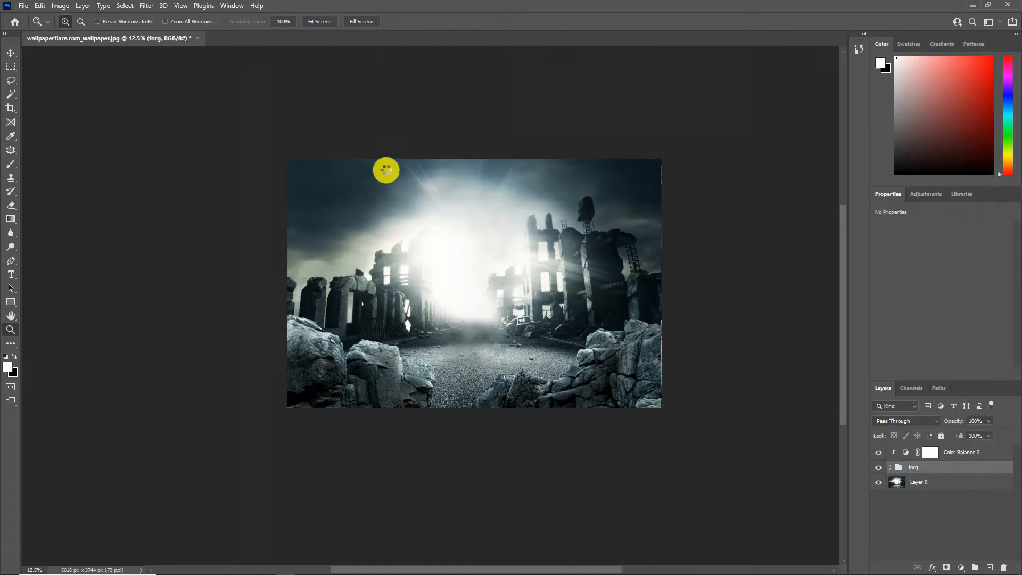
Apply a Gaussian Blur with a 3.5-pixel radius to the merged rocks layer.
{"action": "key", "text": "ctrl+plus"}
{"action": "left_click", "coordinate": [147, 5]}
{"action": "left_click", "coordinate": [306, 189]}
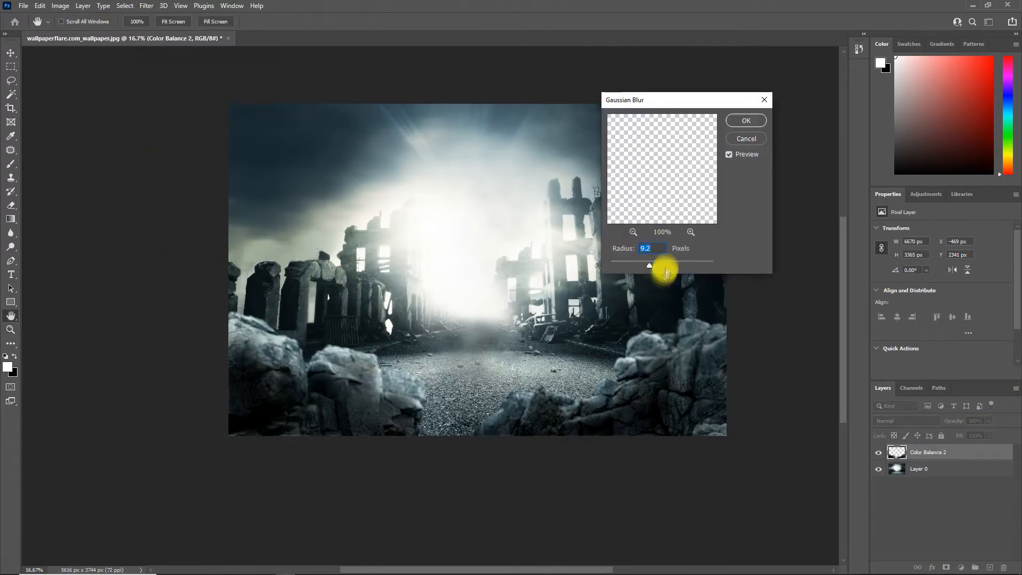
{"action": "left_click_drag", "start_coordinate": [654, 262], "coordinate": [640, 261]}
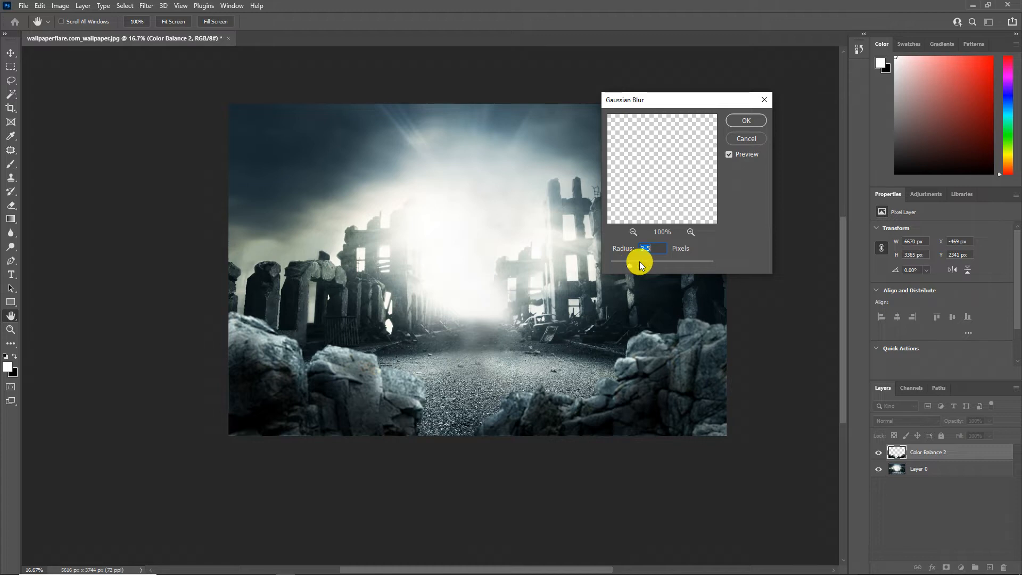
{"action": "left_click", "coordinate": [746, 121]}
{"action": "key", "text": "z"}
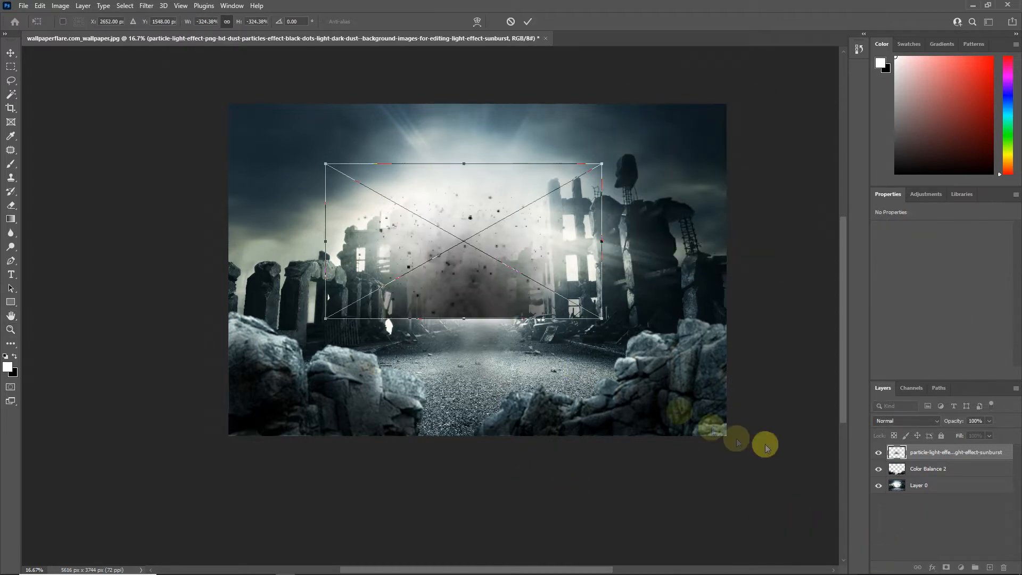
Position the placed dust particle image over the road at the bottom centre of the scene and commit it.
{"action": "right_click", "coordinate": [469, 448]}
{"action": "left_click", "coordinate": [509, 443]}
{"action": "left_click_drag", "start_coordinate": [480, 290], "coordinate": [479, 418]}
{"action": "left_click", "coordinate": [528, 21]}
{"action": "left_click_drag", "start_coordinate": [984, 453], "coordinate": [979, 478]}
{"action": "left_click", "coordinate": [449, 417]}
{"action": "left_click_drag", "start_coordinate": [919, 464], "coordinate": [905, 451]}
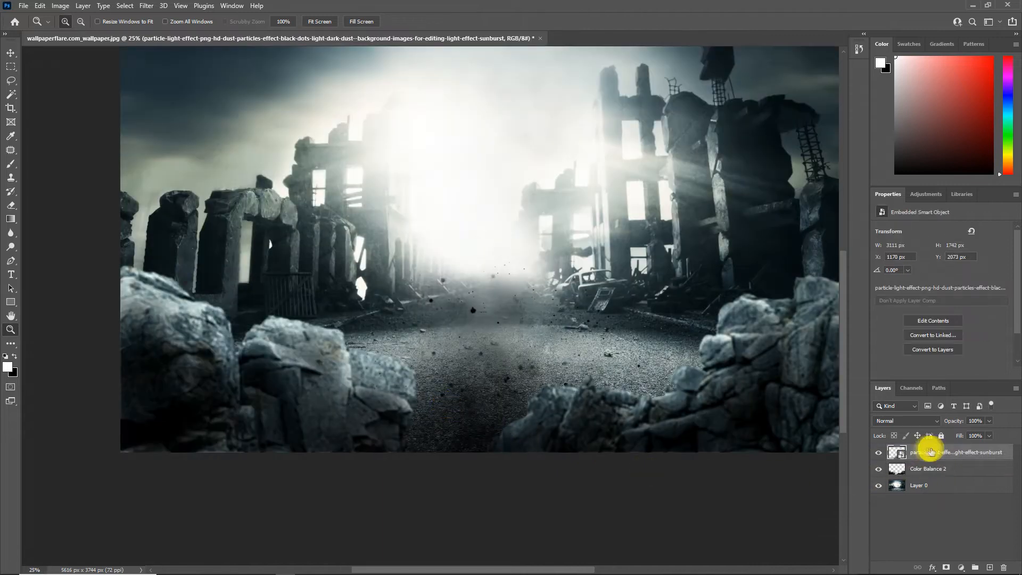
Scale the Hulk character to about 2012 × 2070 px, rotate it to about -3.91° and centre it above the road.
{"action": "left_click", "coordinate": [315, 352], "text": "alt"}
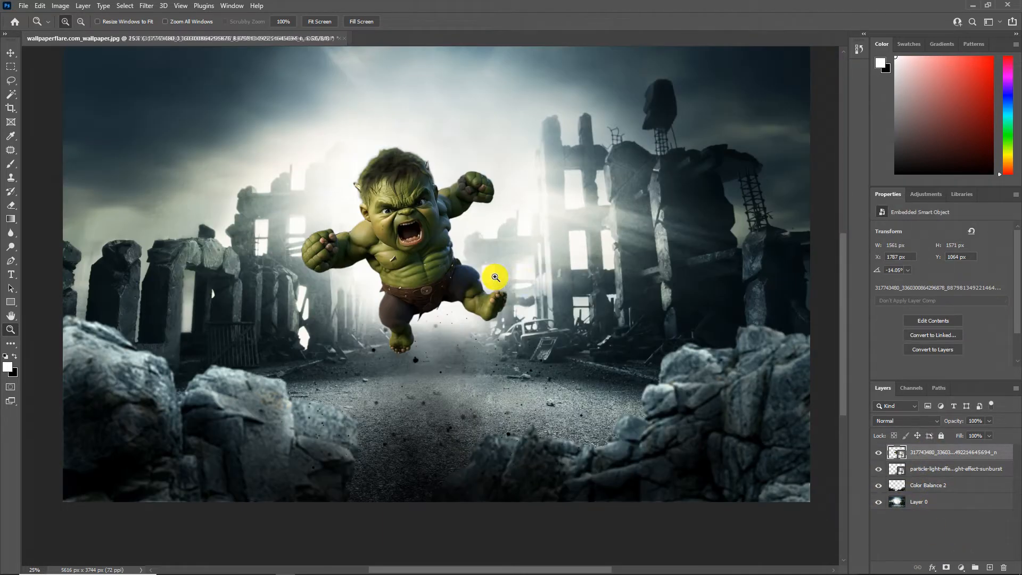
{"action": "left_click_drag", "start_coordinate": [490, 279], "coordinate": [644, 447]}
{"action": "left_click_drag", "start_coordinate": [570, 409], "coordinate": [544, 381]}
{"action": "left_click", "coordinate": [527, 22]}
Add a Color Balance adjustment layer clipped to the Hulk character.
{"action": "left_click", "coordinate": [443, 307], "text": "alt"}
{"action": "left_click", "coordinate": [442, 308], "text": "alt"}
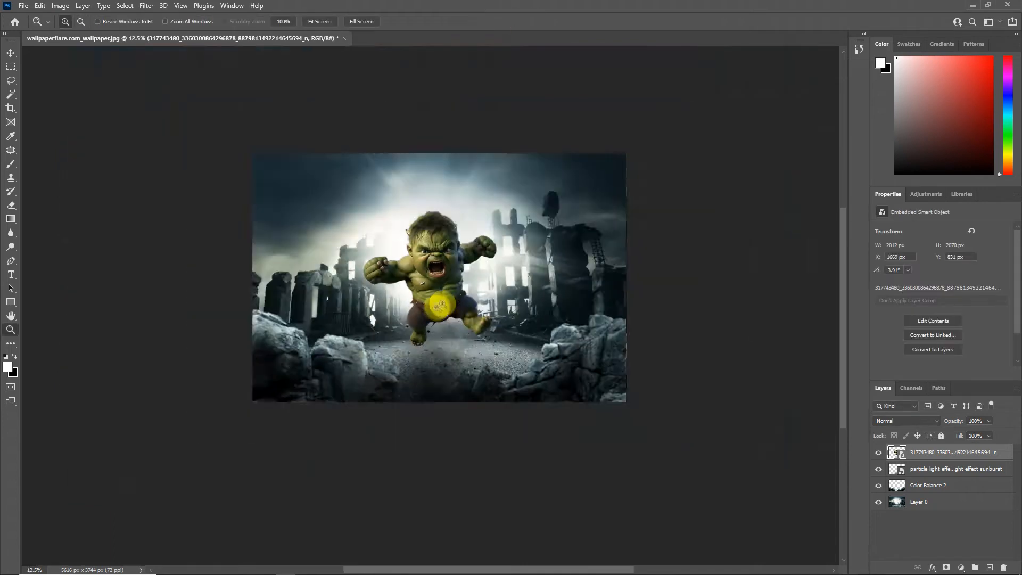
{"action": "left_click", "coordinate": [442, 298]}
{"action": "left_click", "coordinate": [441, 258]}
{"action": "left_click", "coordinate": [441, 258]}
{"action": "left_click", "coordinate": [441, 258]}
{"action": "left_click_drag", "start_coordinate": [477, 232], "coordinate": [505, 308]}
{"action": "left_click", "coordinate": [961, 568]}
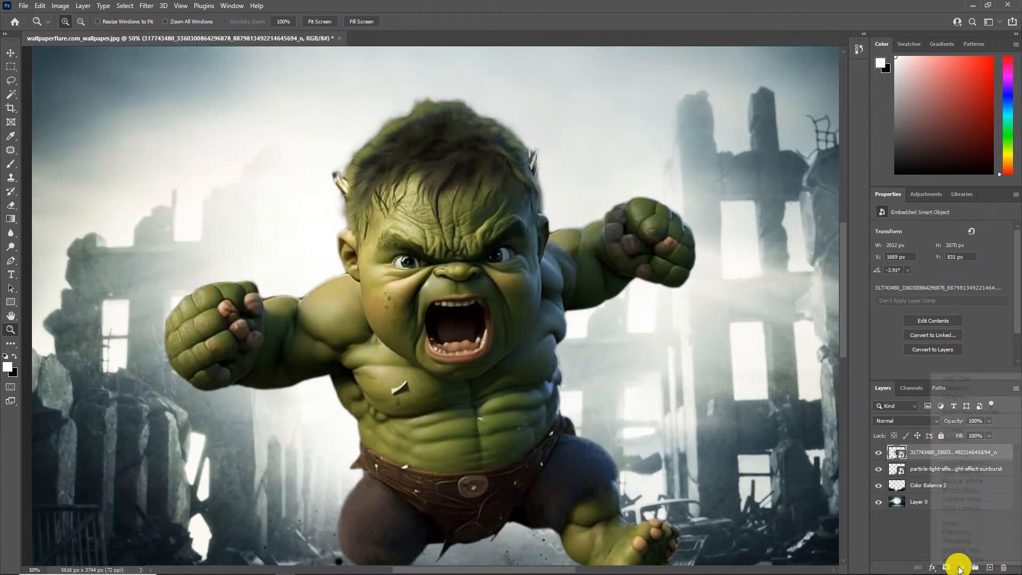
{"action": "left_click", "coordinate": [956, 471]}
Set the Hulk's Color Balance to cyan -13 in the shadows and cyan -7 in the highlights, and compare the result.
{"action": "left_click_drag", "start_coordinate": [928, 253], "coordinate": [921, 254]}
{"action": "left_click", "coordinate": [917, 231]}
{"action": "left_click", "coordinate": [913, 239]}
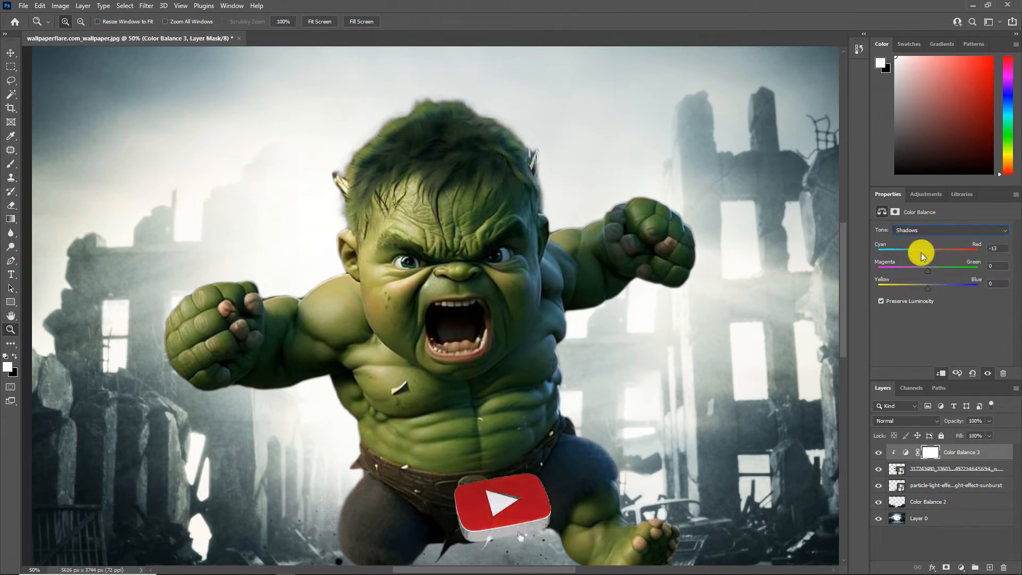
{"action": "left_click_drag", "start_coordinate": [929, 288], "coordinate": [927, 288]}
{"action": "left_click", "coordinate": [918, 232]}
{"action": "left_click", "coordinate": [905, 247]}
{"action": "left_click_drag", "start_coordinate": [928, 253], "coordinate": [924, 252]}
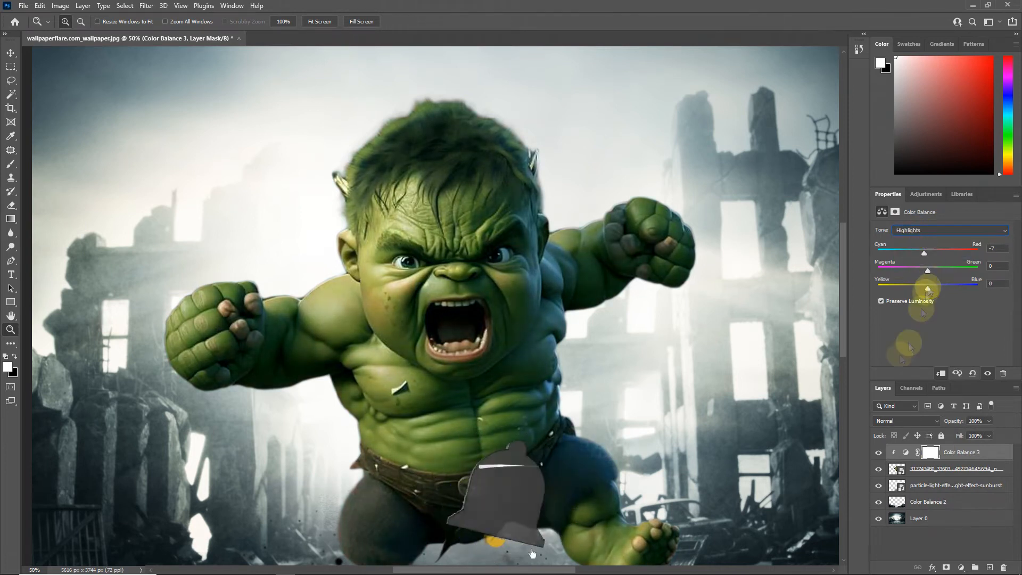
{"action": "key", "text": "ctrl+0"}
{"action": "left_click", "coordinate": [880, 453]}
{"action": "left_click", "coordinate": [885, 453]}
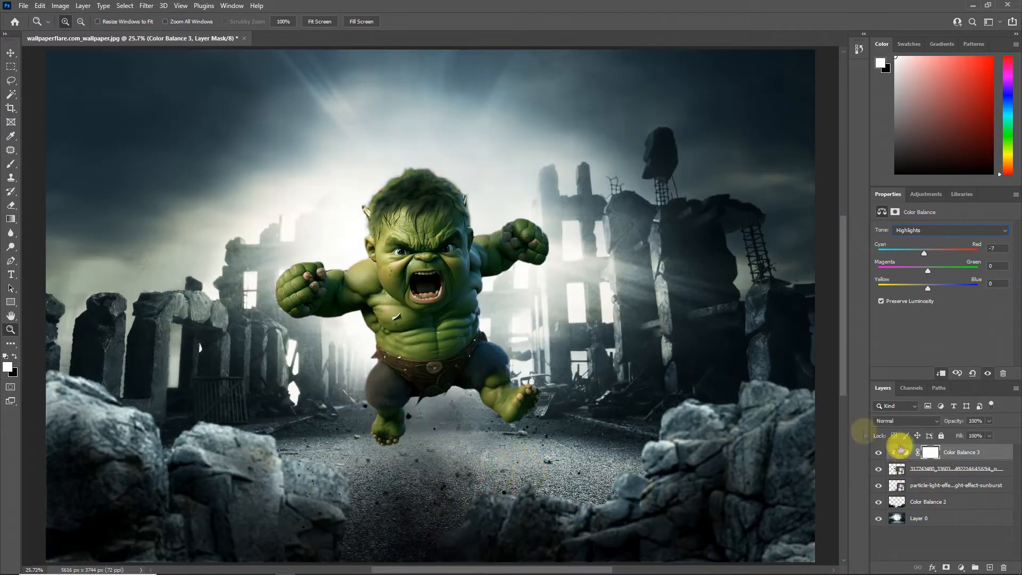
Add an Exposure adjustment clipped to the Hulk with exposure +1.78 and gamma correction 2.10, and invert its mask.
{"action": "key", "text": "ctrl+plus"}
{"action": "key", "text": "ctrl+plus"}
{"action": "left_click", "coordinate": [961, 568]}
{"action": "left_click", "coordinate": [905, 460]}
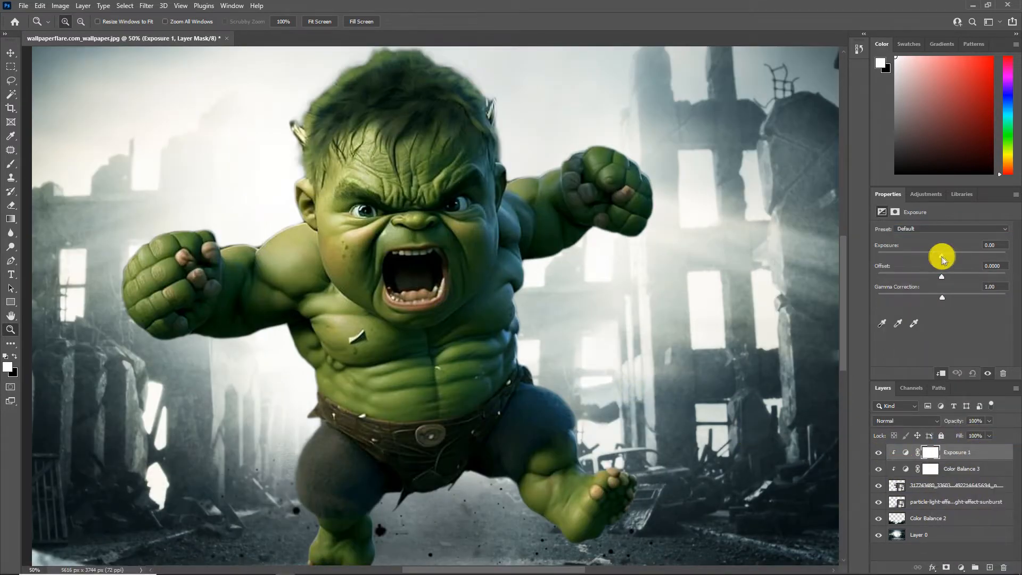
{"action": "left_click_drag", "start_coordinate": [942, 259], "coordinate": [952, 255]}
{"action": "left_click_drag", "start_coordinate": [942, 297], "coordinate": [908, 297]}
{"action": "left_click_drag", "start_coordinate": [952, 256], "coordinate": [959, 256]}
{"action": "left_click", "coordinate": [940, 456]}
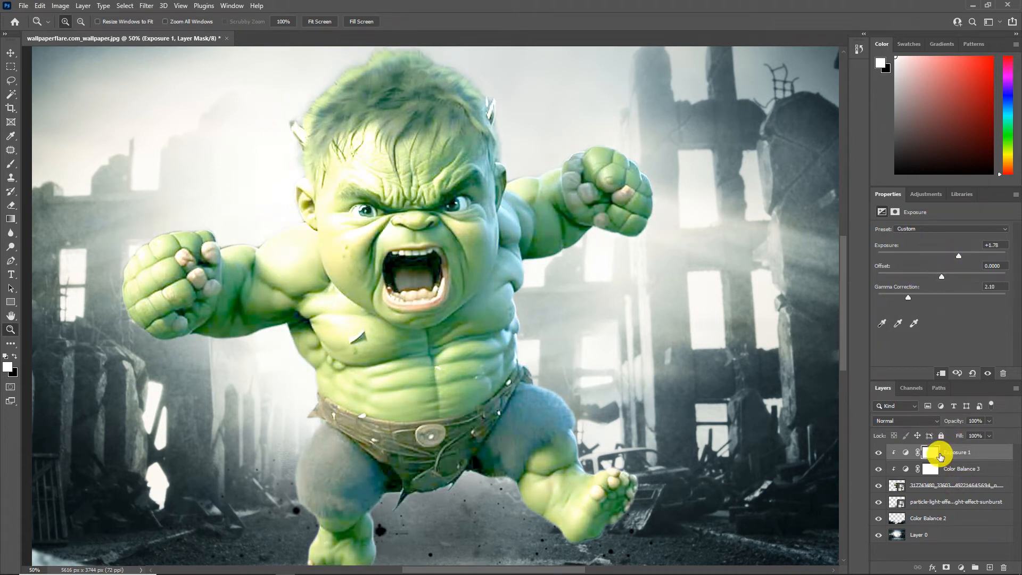
{"action": "key", "text": "ctrl+i"}
Paint on the Exposure mask with a soft brush to brighten the upper edge of the Hulk's raised forearm.
{"action": "left_click", "coordinate": [490, 85]}
{"action": "left_click", "coordinate": [491, 88]}
{"action": "left_click", "coordinate": [506, 133]}
{"action": "left_click_drag", "start_coordinate": [515, 290], "coordinate": [458, 377]}
{"action": "left_click", "coordinate": [11, 164]}
{"action": "left_click_drag", "start_coordinate": [710, 356], "coordinate": [471, 362]}
{"action": "left_click", "coordinate": [903, 485]}
{"action": "left_click", "coordinate": [930, 453]}
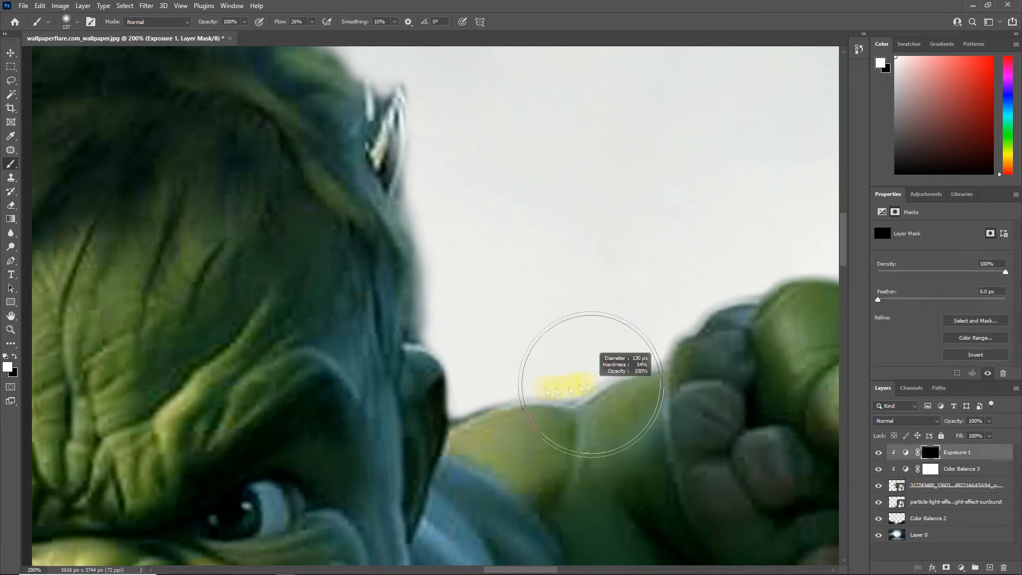
{"action": "mouse_move", "coordinate": [563, 404]}
{"action": "left_mouse_down"}
{"action": "mouse_move", "coordinate": [593, 399]}
{"action": "mouse_move", "coordinate": [497, 456]}
{"action": "mouse_move", "coordinate": [580, 422]}
{"action": "left_mouse_up"}
{"action": "left_click_drag", "start_coordinate": [687, 346], "coordinate": [756, 313]}
Paint a rim highlight around the knuckles and outer edge of the Hulk's raised fist on the Exposure mask.
{"action": "mouse_move", "coordinate": [772, 302]}
{"action": "left_mouse_down"}
{"action": "mouse_move", "coordinate": [420, 426]}
{"action": "mouse_move", "coordinate": [590, 419]}
{"action": "mouse_move", "coordinate": [460, 422]}
{"action": "mouse_move", "coordinate": [588, 433]}
{"action": "left_mouse_up"}
{"action": "mouse_move", "coordinate": [588, 434]}
{"action": "left_mouse_down"}
{"action": "mouse_move", "coordinate": [466, 336]}
{"action": "mouse_move", "coordinate": [424, 351]}
{"action": "mouse_move", "coordinate": [550, 388]}
{"action": "mouse_move", "coordinate": [603, 482]}
{"action": "left_mouse_up"}
{"action": "mouse_move", "coordinate": [602, 482]}
{"action": "left_mouse_down"}
{"action": "mouse_move", "coordinate": [532, 363]}
{"action": "mouse_move", "coordinate": [516, 448]}
{"action": "left_mouse_up"}
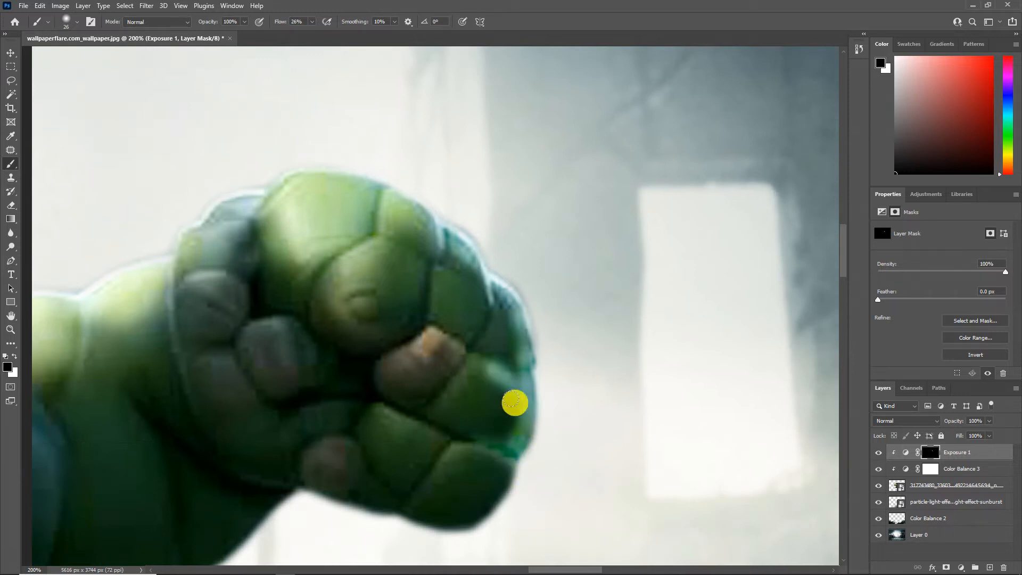
{"action": "left_click_drag", "start_coordinate": [508, 495], "coordinate": [517, 416]}
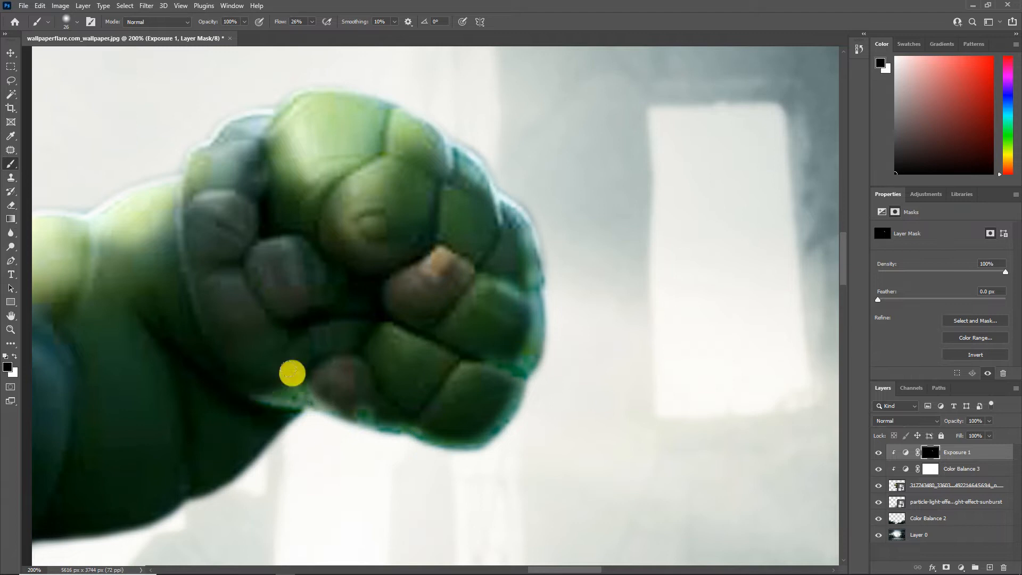
Paint and refine the rim light along the underside of the raised fist and wrist, alternating white and black on the Exposure mask.
{"action": "left_click_drag", "start_coordinate": [333, 408], "coordinate": [416, 330]}
{"action": "key", "text": "x"}
{"action": "mouse_move", "coordinate": [271, 406]}
{"action": "left_mouse_down"}
{"action": "mouse_move", "coordinate": [171, 448]}
{"action": "mouse_move", "coordinate": [269, 407]}
{"action": "left_mouse_up"}
{"action": "right_click", "coordinate": [233, 419]}
{"action": "left_click", "coordinate": [186, 393]}
{"action": "key", "text": "x"}
{"action": "mouse_move", "coordinate": [199, 383]}
{"action": "left_mouse_down"}
{"action": "mouse_move", "coordinate": [283, 350]}
{"action": "mouse_move", "coordinate": [272, 370]}
{"action": "mouse_move", "coordinate": [251, 339]}
{"action": "mouse_move", "coordinate": [251, 429]}
{"action": "mouse_move", "coordinate": [298, 341]}
{"action": "left_mouse_up"}
{"action": "key", "text": "ctrl+z"}
{"action": "left_click_drag", "start_coordinate": [239, 386], "coordinate": [326, 334]}
{"action": "left_click_drag", "start_coordinate": [208, 466], "coordinate": [93, 469]}
{"action": "key", "text": "x"}
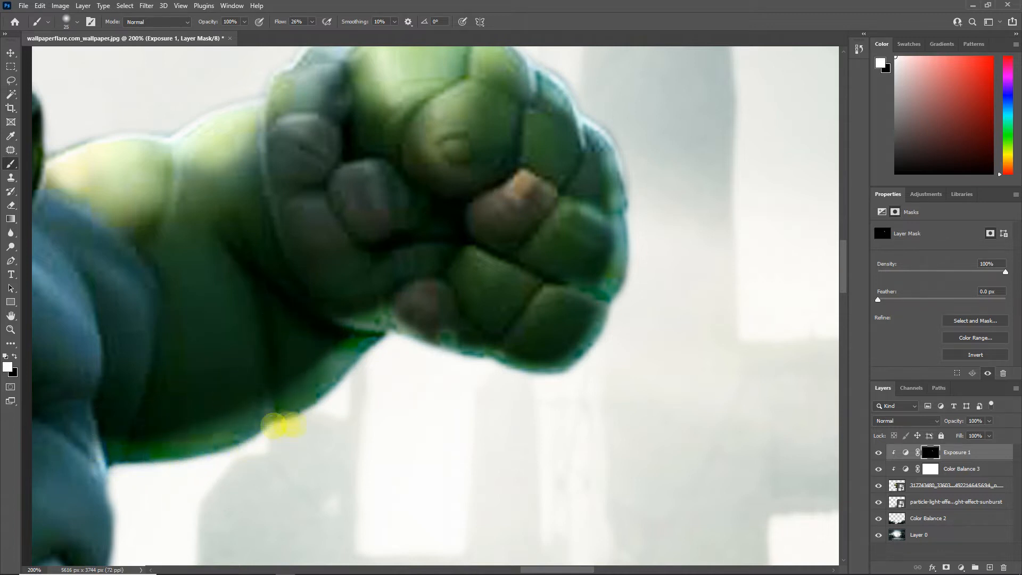
Paint a rim highlight along the underside of the raised forearm on the Exposure mask.
{"action": "mouse_move", "coordinate": [341, 355]}
{"action": "left_mouse_down"}
{"action": "mouse_move", "coordinate": [228, 424]}
{"action": "mouse_move", "coordinate": [133, 452]}
{"action": "left_mouse_up"}
{"action": "left_click_drag", "start_coordinate": [162, 511], "coordinate": [207, 357]}
{"action": "left_click_drag", "start_coordinate": [170, 326], "coordinate": [178, 430]}
{"action": "left_click_drag", "start_coordinate": [146, 344], "coordinate": [267, 380]}
{"action": "mouse_move", "coordinate": [261, 375]}
{"action": "left_mouse_down"}
{"action": "mouse_move", "coordinate": [200, 314]}
{"action": "mouse_move", "coordinate": [199, 332]}
{"action": "left_mouse_up"}
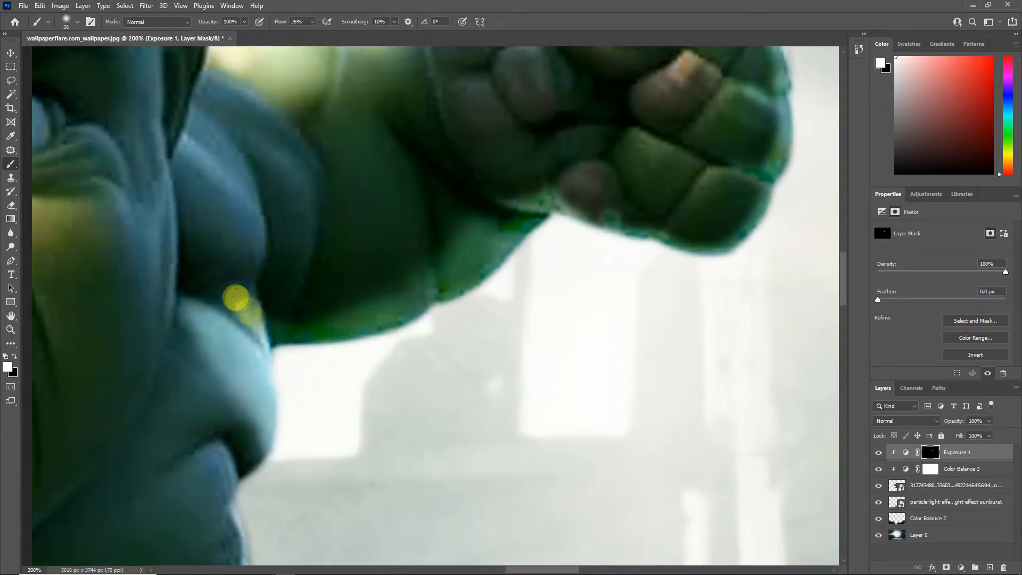
Brighten the shoulder muscle and the outer side of the chest below the raised arm.
{"action": "scroll", "coordinate": [235, 298], "scroll_direction": "up", "scroll_amount": 3}
{"action": "mouse_move", "coordinate": [247, 280]}
{"action": "left_mouse_down"}
{"action": "mouse_move", "coordinate": [282, 347]}
{"action": "mouse_move", "coordinate": [330, 295]}
{"action": "mouse_move", "coordinate": [236, 240]}
{"action": "mouse_move", "coordinate": [282, 373]}
{"action": "mouse_move", "coordinate": [226, 420]}
{"action": "mouse_move", "coordinate": [266, 430]}
{"action": "left_mouse_up"}
{"action": "scroll", "coordinate": [266, 325], "scroll_direction": "down", "scroll_amount": 3}
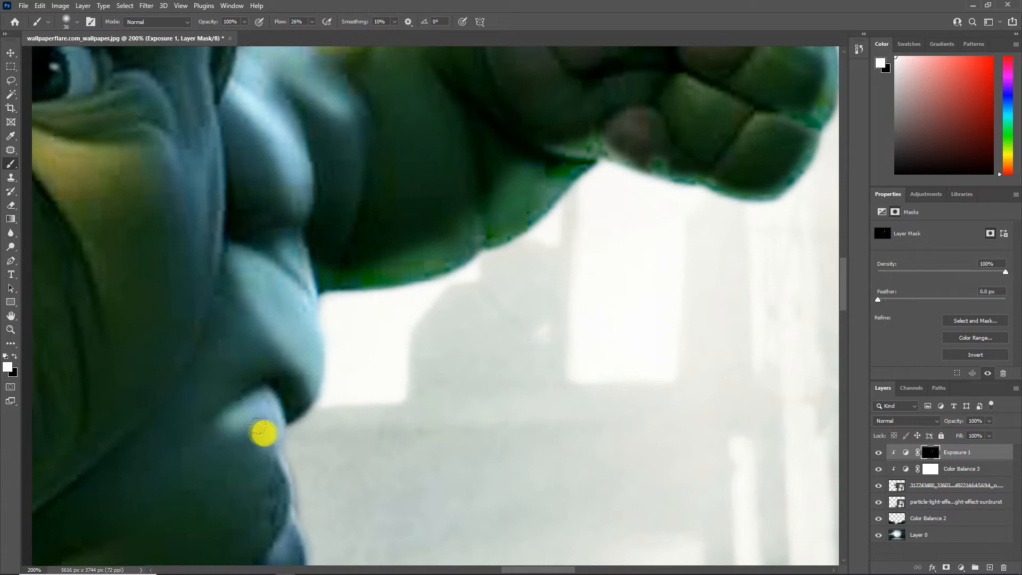
{"action": "scroll", "coordinate": [264, 409], "scroll_direction": "down", "scroll_amount": 2}
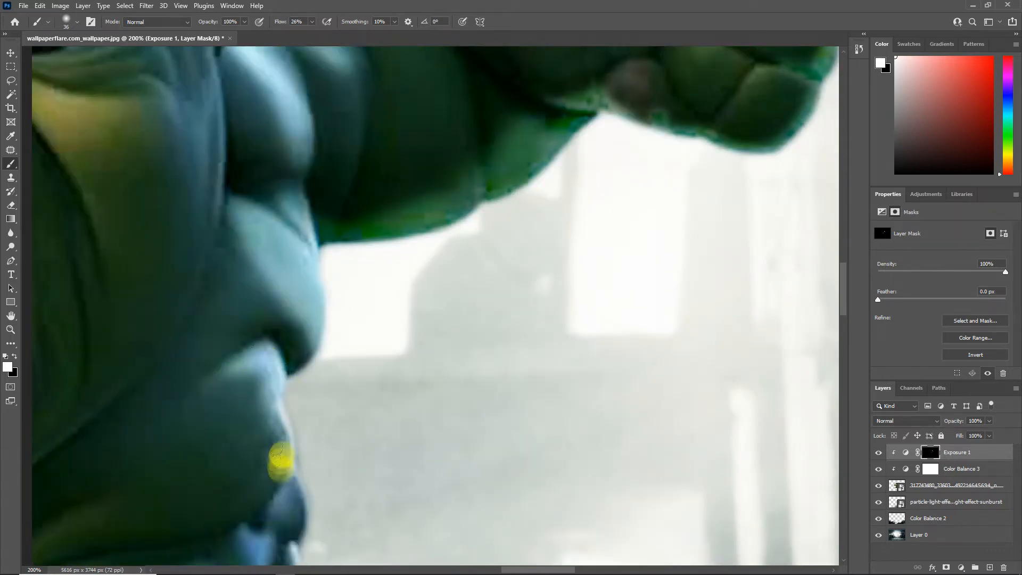
Extend the highlight down the side of the torso to the waist, brightening the muscle folds above the belt.
{"action": "scroll", "coordinate": [277, 450], "scroll_direction": "down", "scroll_amount": 4}
{"action": "scroll", "coordinate": [230, 503], "scroll_direction": "down", "scroll_amount": 4}
{"action": "left_click_drag", "start_coordinate": [285, 380], "coordinate": [253, 495]}
{"action": "left_click_drag", "start_coordinate": [252, 459], "coordinate": [263, 346]}
{"action": "left_click_drag", "start_coordinate": [280, 282], "coordinate": [272, 367]}
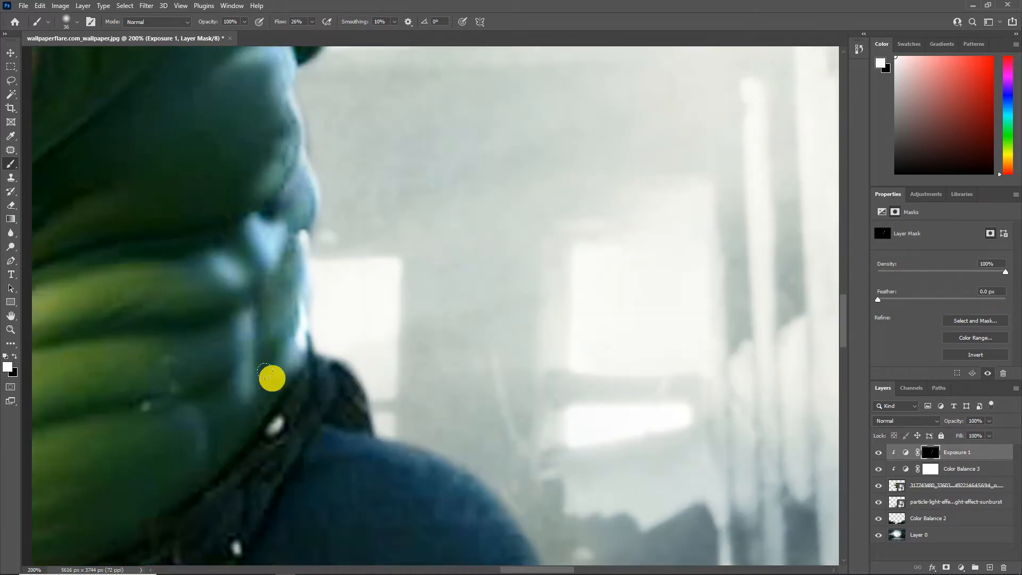
Brush rim light along the hip and outer thigh below the belt, correcting the spill in black.
{"action": "left_click_drag", "start_coordinate": [274, 452], "coordinate": [367, 484]}
{"action": "left_click_drag", "start_coordinate": [297, 368], "coordinate": [351, 372]}
{"action": "left_click_drag", "start_coordinate": [463, 426], "coordinate": [408, 415]}
{"action": "mouse_move", "coordinate": [427, 458]}
{"action": "left_mouse_down"}
{"action": "mouse_move", "coordinate": [384, 420]}
{"action": "mouse_move", "coordinate": [516, 472]}
{"action": "mouse_move", "coordinate": [598, 554]}
{"action": "mouse_move", "coordinate": [469, 383]}
{"action": "left_mouse_up"}
{"action": "left_click_drag", "start_coordinate": [395, 333], "coordinate": [428, 363]}
{"action": "mouse_move", "coordinate": [264, 276]}
{"action": "left_mouse_down"}
{"action": "mouse_move", "coordinate": [445, 391]}
{"action": "mouse_move", "coordinate": [448, 405]}
{"action": "left_mouse_up"}
{"action": "key", "text": "x"}
{"action": "left_click_drag", "start_coordinate": [258, 319], "coordinate": [394, 415]}
{"action": "left_click_drag", "start_coordinate": [414, 451], "coordinate": [363, 319]}
{"action": "mouse_move", "coordinate": [428, 341]}
{"action": "left_mouse_down"}
{"action": "mouse_move", "coordinate": [406, 337]}
{"action": "mouse_move", "coordinate": [423, 413]}
{"action": "mouse_move", "coordinate": [466, 473]}
{"action": "left_mouse_up"}
Refine the highlight further down the same leg, alternating white and black on the Exposure mask.
{"action": "key", "text": "x"}
{"action": "left_click_drag", "start_coordinate": [393, 315], "coordinate": [420, 425]}
{"action": "key", "text": "x"}
{"action": "mouse_move", "coordinate": [368, 343]}
{"action": "left_mouse_down"}
{"action": "mouse_move", "coordinate": [386, 454]}
{"action": "mouse_move", "coordinate": [423, 486]}
{"action": "left_mouse_up"}
{"action": "mouse_move", "coordinate": [427, 488]}
{"action": "left_mouse_down"}
{"action": "mouse_move", "coordinate": [401, 484]}
{"action": "mouse_move", "coordinate": [520, 471]}
{"action": "mouse_move", "coordinate": [473, 479]}
{"action": "left_mouse_up"}
{"action": "key", "text": "x"}
{"action": "left_click_drag", "start_coordinate": [617, 499], "coordinate": [443, 414]}
{"action": "mouse_move", "coordinate": [444, 413]}
{"action": "left_mouse_down"}
{"action": "mouse_move", "coordinate": [456, 421]}
{"action": "mouse_move", "coordinate": [470, 468]}
{"action": "mouse_move", "coordinate": [464, 364]}
{"action": "mouse_move", "coordinate": [438, 423]}
{"action": "left_mouse_up"}
Brighten the outer edge of the head and ear on the side of the raised fist.
{"action": "left_click_drag", "start_coordinate": [277, 473], "coordinate": [599, 468]}
{"action": "left_click_drag", "start_coordinate": [295, 365], "coordinate": [603, 434]}
{"action": "mouse_move", "coordinate": [426, 316]}
{"action": "left_mouse_down"}
{"action": "mouse_move", "coordinate": [399, 354]}
{"action": "mouse_move", "coordinate": [219, 420]}
{"action": "left_mouse_up"}
{"action": "left_click_drag", "start_coordinate": [544, 341], "coordinate": [468, 554]}
{"action": "left_click_drag", "start_coordinate": [213, 133], "coordinate": [639, 522]}
{"action": "left_click_drag", "start_coordinate": [346, 69], "coordinate": [468, 569]}
{"action": "left_click_drag", "start_coordinate": [761, 426], "coordinate": [277, 463]}
{"action": "left_click_drag", "start_coordinate": [565, 533], "coordinate": [379, 311]}
{"action": "right_click", "coordinate": [351, 260], "text": "alt"}
{"action": "mouse_move", "coordinate": [364, 253]}
{"action": "left_mouse_down"}
{"action": "mouse_move", "coordinate": [361, 183]}
{"action": "mouse_move", "coordinate": [370, 267]}
{"action": "mouse_move", "coordinate": [331, 426]}
{"action": "mouse_move", "coordinate": [334, 452]}
{"action": "left_mouse_up"}
{"action": "left_click_drag", "start_coordinate": [324, 320], "coordinate": [315, 154]}
{"action": "mouse_move", "coordinate": [334, 434]}
{"action": "left_mouse_down"}
{"action": "mouse_move", "coordinate": [304, 278]}
{"action": "mouse_move", "coordinate": [328, 301]}
{"action": "mouse_move", "coordinate": [293, 381]}
{"action": "left_mouse_up"}
Refine the rim light on the hair edge between the ear and the small horn-like tip, using smaller white and black strokes.
{"action": "right_click", "coordinate": [306, 354], "text": "alt"}
{"action": "left_click", "coordinate": [301, 368], "text": "alt"}
{"action": "key", "text": "x"}
{"action": "mouse_move", "coordinate": [302, 258]}
{"action": "left_mouse_down"}
{"action": "mouse_move", "coordinate": [272, 335]}
{"action": "mouse_move", "coordinate": [270, 458]}
{"action": "left_mouse_up"}
{"action": "left_click_drag", "start_coordinate": [278, 359], "coordinate": [329, 520]}
{"action": "key", "text": "x"}
{"action": "left_click_drag", "start_coordinate": [322, 372], "coordinate": [323, 511]}
{"action": "right_click", "coordinate": [418, 432], "text": "alt"}
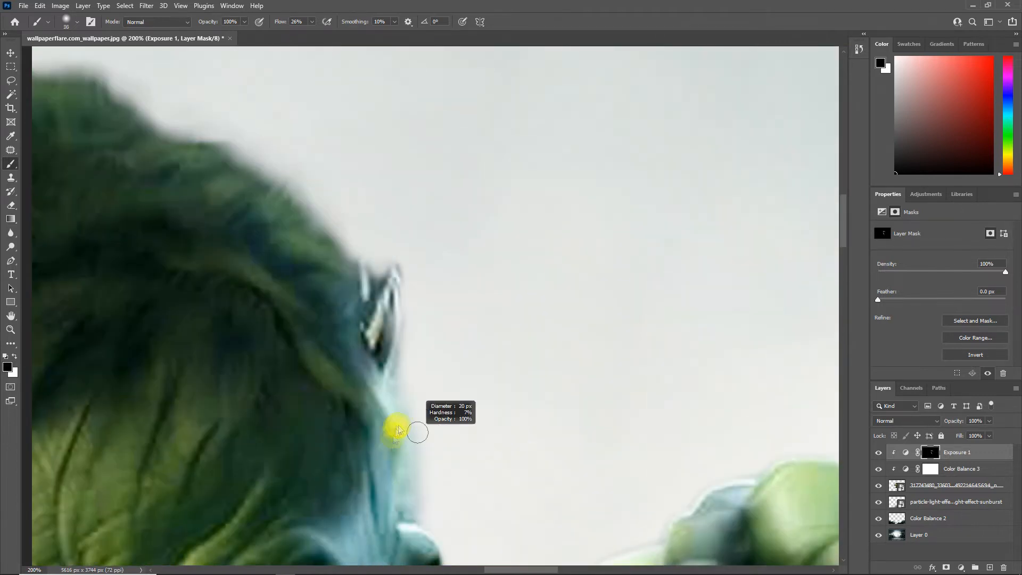
Paint the hair's outer edge from the horn-like tip up towards the crown on the Exposure mask.
{"action": "left_click_drag", "start_coordinate": [327, 313], "coordinate": [369, 395]}
{"action": "right_click", "coordinate": [378, 353]}
{"action": "left_click_drag", "start_coordinate": [392, 348], "coordinate": [356, 313]}
{"action": "right_click", "coordinate": [372, 376], "text": "alt"}
{"action": "mouse_move", "coordinate": [273, 276]}
{"action": "left_mouse_down"}
{"action": "mouse_move", "coordinate": [372, 376]}
{"action": "mouse_move", "coordinate": [306, 315]}
{"action": "left_mouse_up"}
{"action": "left_click_drag", "start_coordinate": [285, 281], "coordinate": [155, 284]}
{"action": "left_click_drag", "start_coordinate": [186, 317], "coordinate": [425, 365]}
{"action": "mouse_move", "coordinate": [428, 322]}
{"action": "left_mouse_down"}
{"action": "mouse_move", "coordinate": [372, 303]}
{"action": "mouse_move", "coordinate": [182, 360]}
{"action": "mouse_move", "coordinate": [426, 313]}
{"action": "mouse_move", "coordinate": [187, 343]}
{"action": "left_mouse_up"}
Continue the hair highlight over the crown and down the opposite side to the other horn-like tip.
{"action": "right_click", "coordinate": [383, 327], "text": "alt"}
{"action": "mouse_move", "coordinate": [162, 378]}
{"action": "left_mouse_down"}
{"action": "mouse_move", "coordinate": [405, 299]}
{"action": "mouse_move", "coordinate": [399, 246]}
{"action": "left_mouse_up"}
{"action": "right_click", "coordinate": [429, 339], "text": "alt"}
{"action": "mouse_move", "coordinate": [270, 541]}
{"action": "left_mouse_down"}
{"action": "mouse_move", "coordinate": [420, 293]}
{"action": "mouse_move", "coordinate": [391, 292]}
{"action": "mouse_move", "coordinate": [432, 245]}
{"action": "left_mouse_up"}
{"action": "right_click", "coordinate": [432, 348], "text": "alt"}
{"action": "left_click_drag", "start_coordinate": [357, 261], "coordinate": [365, 304]}
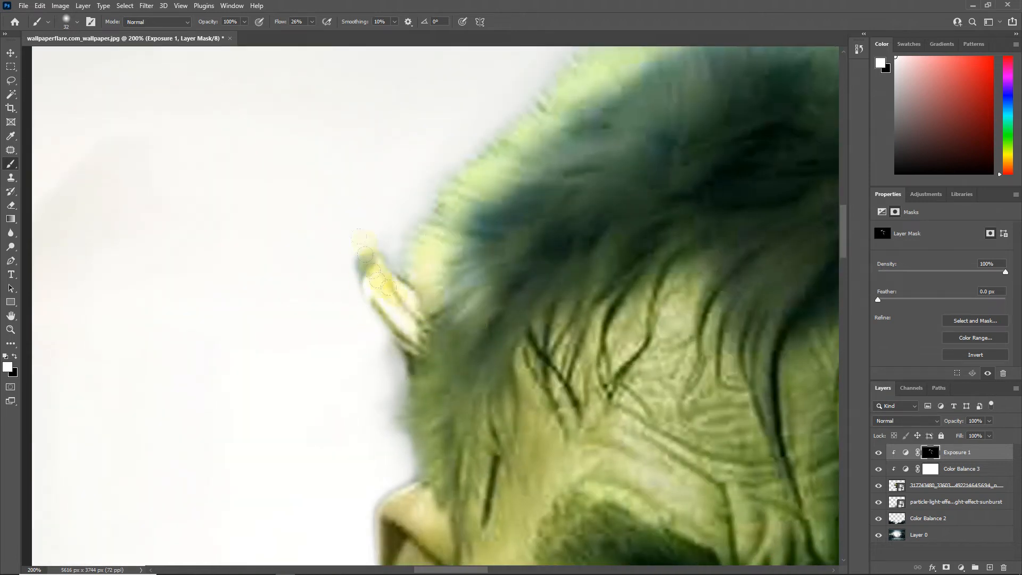
Brighten the hair edge at the temple and the outer rim of the ear below it.
{"action": "right_click", "coordinate": [467, 323], "text": "alt"}
{"action": "left_click_drag", "start_coordinate": [468, 323], "coordinate": [438, 399]}
{"action": "left_click_drag", "start_coordinate": [498, 481], "coordinate": [488, 332]}
{"action": "right_click", "coordinate": [487, 333], "text": "alt"}
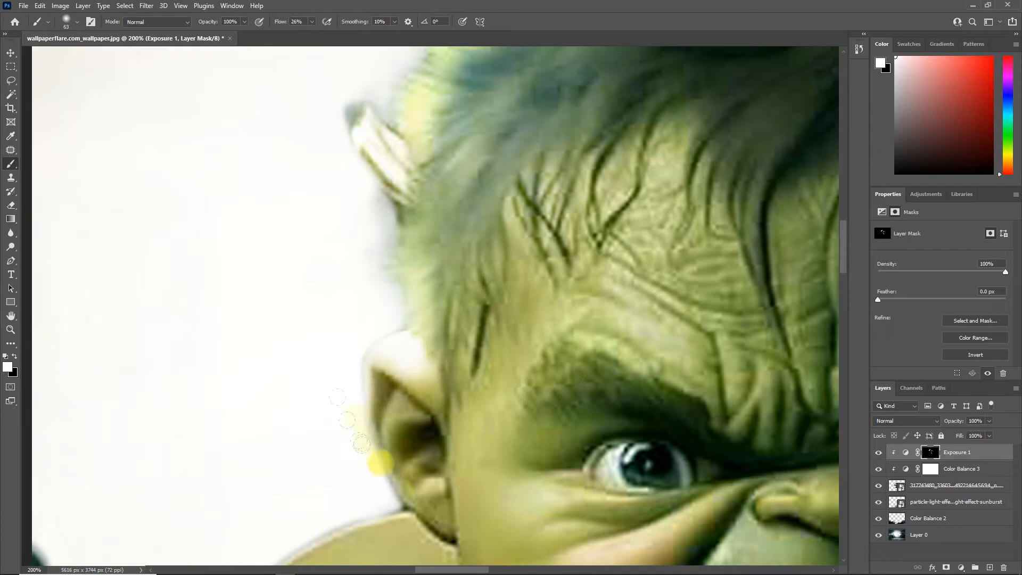
{"action": "mouse_move", "coordinate": [472, 484]}
{"action": "left_mouse_down"}
{"action": "mouse_move", "coordinate": [481, 370]}
{"action": "mouse_move", "coordinate": [464, 274]}
{"action": "left_mouse_up"}
{"action": "left_click_drag", "start_coordinate": [541, 422], "coordinate": [473, 432]}
{"action": "left_click_drag", "start_coordinate": [527, 536], "coordinate": [470, 433]}
{"action": "left_click_drag", "start_coordinate": [589, 499], "coordinate": [570, 466]}
Paint a rim highlight along the top of the shoulder and upper arm beside the ear.
{"action": "left_click_drag", "start_coordinate": [334, 256], "coordinate": [484, 406]}
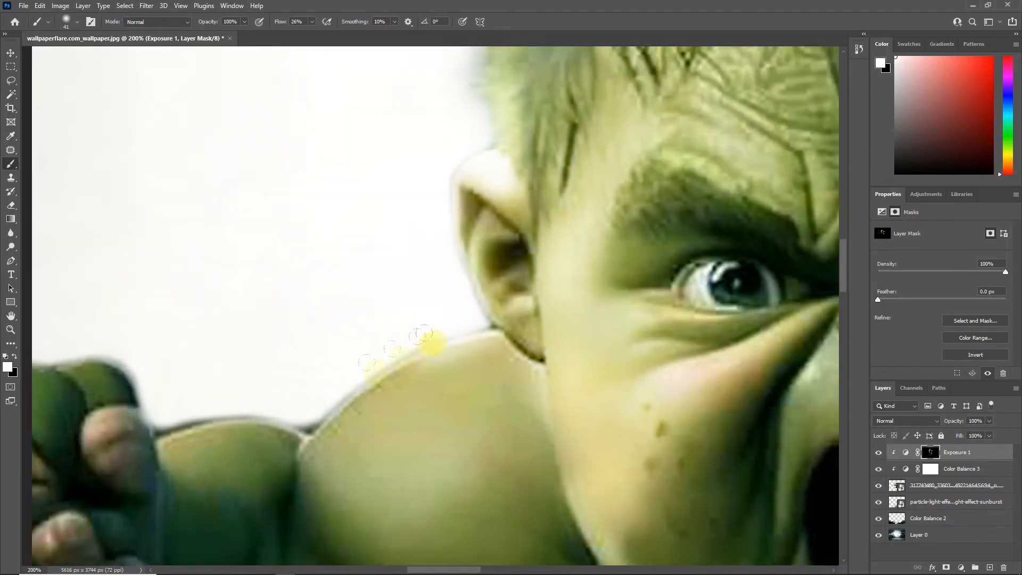
{"action": "left_click_drag", "start_coordinate": [407, 349], "coordinate": [324, 393]}
{"action": "mouse_move", "coordinate": [493, 326]}
{"action": "left_mouse_down"}
{"action": "mouse_move", "coordinate": [444, 350]}
{"action": "mouse_move", "coordinate": [299, 471]}
{"action": "mouse_move", "coordinate": [302, 447]}
{"action": "mouse_move", "coordinate": [282, 430]}
{"action": "mouse_move", "coordinate": [147, 432]}
{"action": "mouse_move", "coordinate": [204, 413]}
{"action": "mouse_move", "coordinate": [280, 426]}
{"action": "mouse_move", "coordinate": [175, 448]}
{"action": "mouse_move", "coordinate": [235, 453]}
{"action": "mouse_move", "coordinate": [256, 510]}
{"action": "left_mouse_up"}
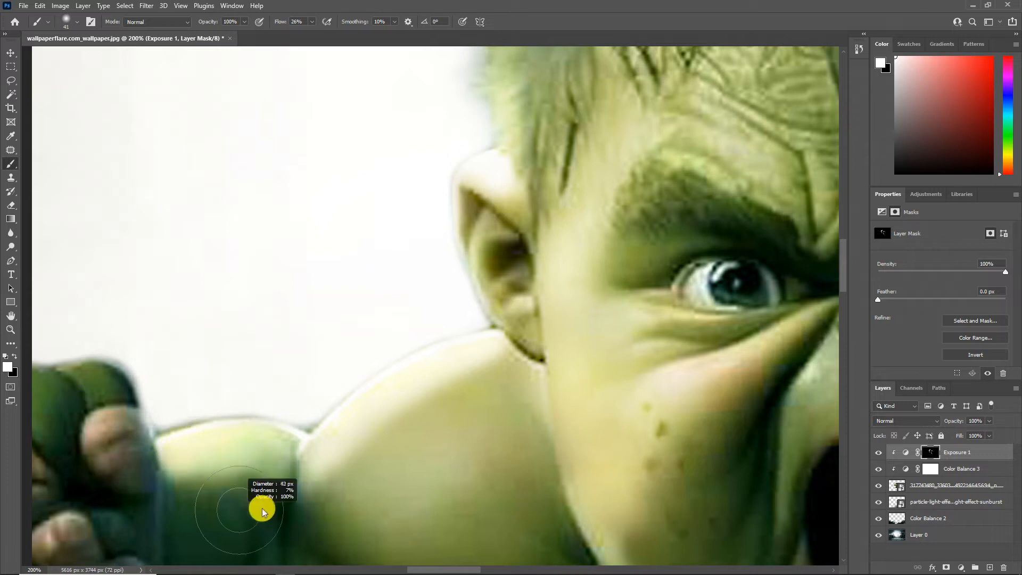
{"action": "key", "text": "x"}
{"action": "key", "text": "x"}
Brighten the upper edge and knuckles of the other fist with a small soft brush.
{"action": "left_click_drag", "start_coordinate": [286, 383], "coordinate": [498, 357]}
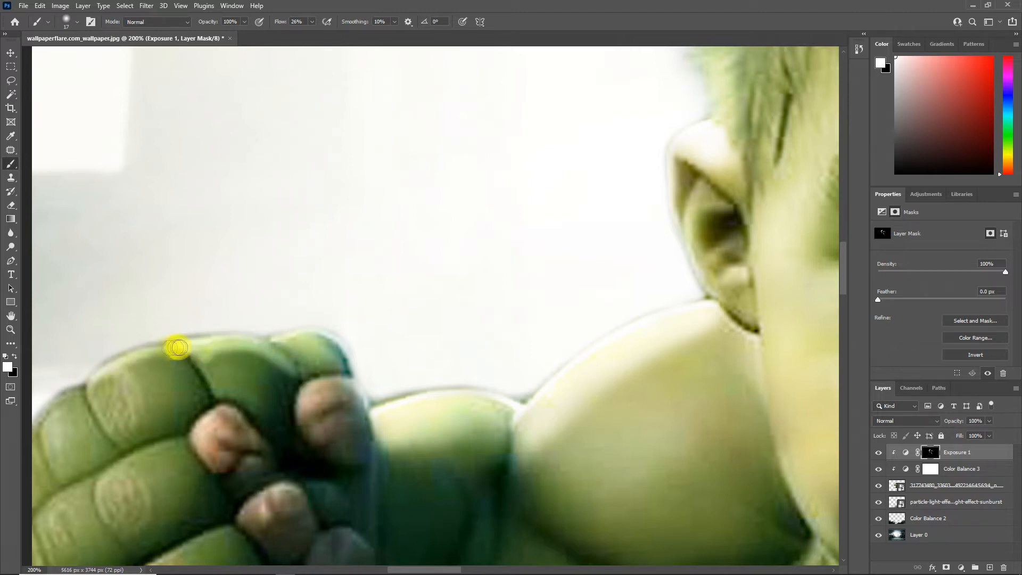
{"action": "mouse_move", "coordinate": [165, 354]}
{"action": "left_mouse_down"}
{"action": "mouse_move", "coordinate": [280, 343]}
{"action": "mouse_move", "coordinate": [341, 316]}
{"action": "left_mouse_up"}
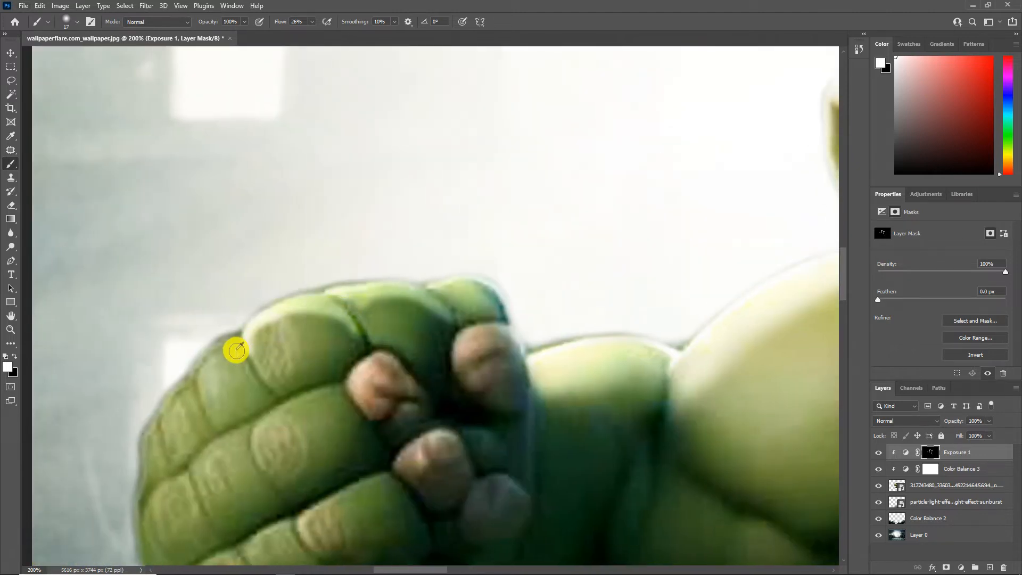
{"action": "left_click_drag", "start_coordinate": [132, 451], "coordinate": [227, 392]}
{"action": "key", "text": "bracketright"}
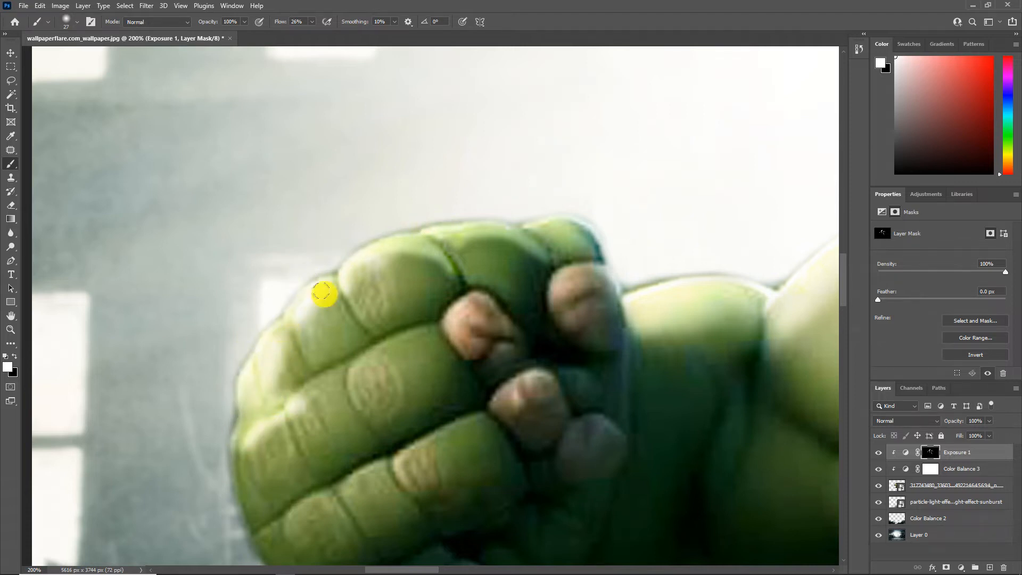
Extend the highlight down the outer finger segments of the fist with a larger brush.
{"action": "scroll", "coordinate": [320, 296], "scroll_direction": "down", "scroll_amount": 3}
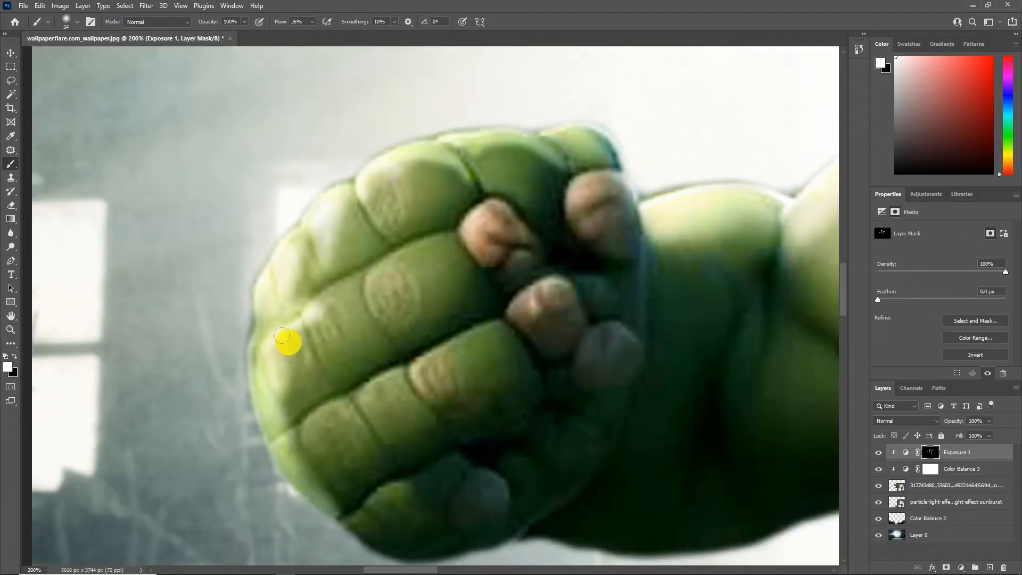
{"action": "left_click_drag", "start_coordinate": [283, 352], "coordinate": [338, 355]}
{"action": "right_click", "coordinate": [365, 433], "text": "alt"}
{"action": "key", "text": "x"}
{"action": "mouse_move", "coordinate": [503, 494]}
{"action": "left_mouse_down"}
{"action": "mouse_move", "coordinate": [419, 386]}
{"action": "mouse_move", "coordinate": [355, 377]}
{"action": "left_mouse_up"}
{"action": "right_click", "coordinate": [354, 376], "text": "alt"}
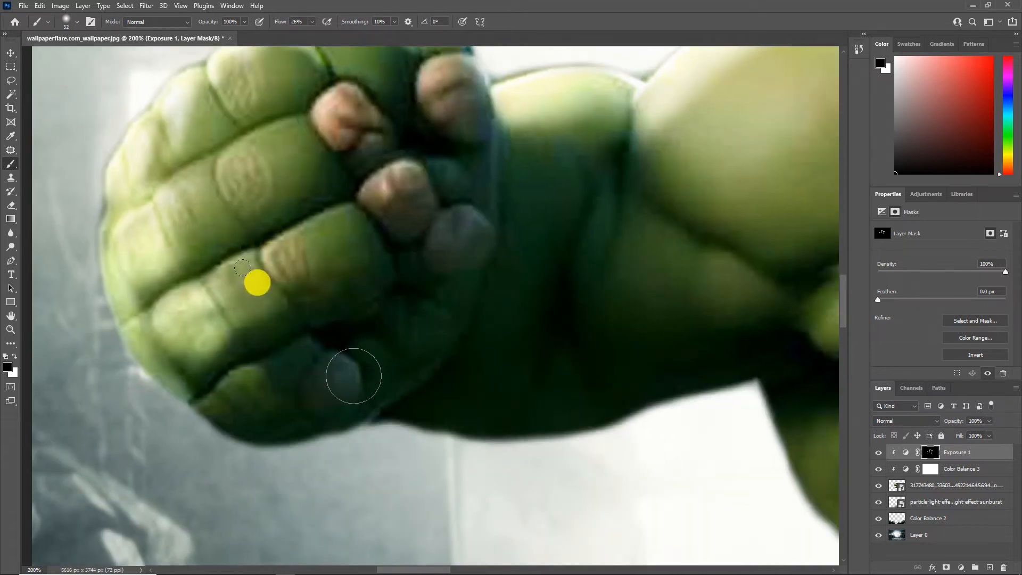
Tone down and refine the highlights on the fist's fingers, alternating black and white on the Exposure mask.
{"action": "left_click_drag", "start_coordinate": [184, 187], "coordinate": [257, 215]}
{"action": "left_click_drag", "start_coordinate": [285, 277], "coordinate": [227, 181]}
{"action": "left_click_drag", "start_coordinate": [138, 335], "coordinate": [292, 319]}
{"action": "key", "text": "x"}
{"action": "left_click_drag", "start_coordinate": [218, 292], "coordinate": [240, 301]}
Paint a rim highlight along the underside of the fist and extended arm up to the armpit.
{"action": "left_click_drag", "start_coordinate": [432, 341], "coordinate": [303, 323]}
{"action": "key", "text": "x"}
{"action": "left_click_drag", "start_coordinate": [234, 311], "coordinate": [226, 324]}
{"action": "right_click", "coordinate": [298, 344], "text": "alt"}
{"action": "mouse_move", "coordinate": [346, 341]}
{"action": "left_mouse_down"}
{"action": "mouse_move", "coordinate": [265, 323]}
{"action": "mouse_move", "coordinate": [593, 389]}
{"action": "mouse_move", "coordinate": [642, 408]}
{"action": "left_mouse_up"}
{"action": "left_click_drag", "start_coordinate": [647, 405], "coordinate": [599, 330]}
{"action": "right_click", "coordinate": [599, 329], "text": "alt"}
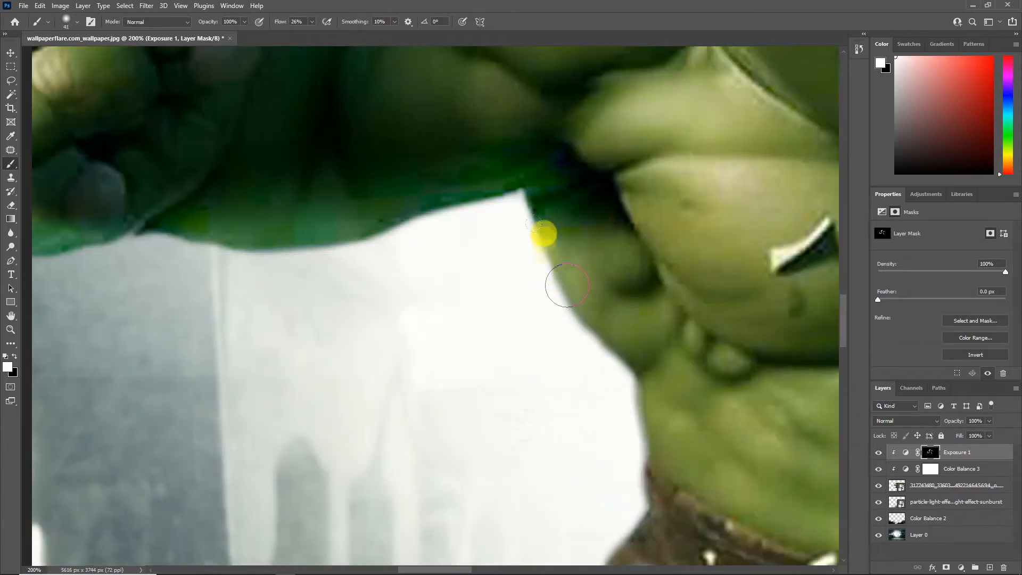
Brighten the side of the torso from below the armpit down to the waist.
{"action": "left_click_drag", "start_coordinate": [633, 370], "coordinate": [660, 479]}
{"action": "mouse_move", "coordinate": [649, 367]}
{"action": "left_mouse_down"}
{"action": "mouse_move", "coordinate": [671, 326]}
{"action": "mouse_move", "coordinate": [639, 338]}
{"action": "left_mouse_up"}
{"action": "mouse_move", "coordinate": [583, 255]}
{"action": "left_mouse_down"}
{"action": "mouse_move", "coordinate": [641, 262]}
{"action": "mouse_move", "coordinate": [591, 261]}
{"action": "left_mouse_up"}
{"action": "left_click_drag", "start_coordinate": [622, 299], "coordinate": [596, 196]}
{"action": "left_click_drag", "start_coordinate": [632, 346], "coordinate": [705, 397]}
{"action": "right_click", "coordinate": [706, 396], "text": "alt"}
{"action": "mouse_move", "coordinate": [671, 346]}
{"action": "left_mouse_down"}
{"action": "mouse_move", "coordinate": [753, 376]}
{"action": "mouse_move", "coordinate": [692, 330]}
{"action": "left_mouse_up"}
Add small highlights to the belt's edge and its pointed torn tip at the waist.
{"action": "left_click_drag", "start_coordinate": [580, 314], "coordinate": [391, 243]}
{"action": "right_click", "coordinate": [493, 374], "text": "alt"}
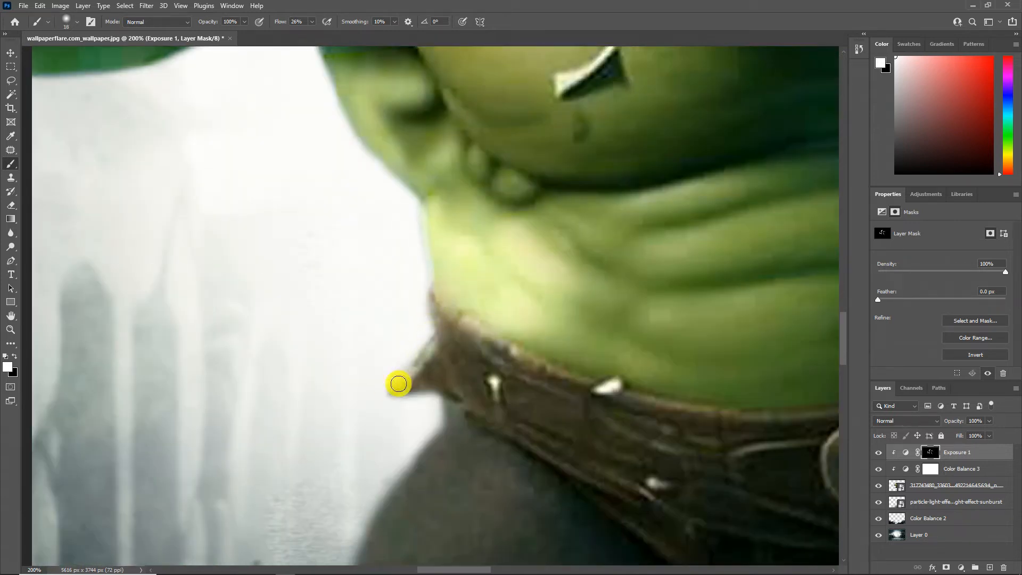
{"action": "right_click", "coordinate": [445, 368]}
{"action": "mouse_move", "coordinate": [454, 359]}
{"action": "left_mouse_down"}
{"action": "mouse_move", "coordinate": [469, 292]}
{"action": "mouse_move", "coordinate": [482, 376]}
{"action": "mouse_move", "coordinate": [449, 324]}
{"action": "left_mouse_up"}
{"action": "right_click", "coordinate": [445, 367], "text": "alt"}
Paint a soft rim light along the outer edge of the grey thigh below the belt.
{"action": "mouse_move", "coordinate": [455, 282]}
{"action": "left_mouse_down"}
{"action": "mouse_move", "coordinate": [507, 313]}
{"action": "mouse_move", "coordinate": [402, 481]}
{"action": "left_mouse_up"}
{"action": "left_click_drag", "start_coordinate": [402, 490], "coordinate": [416, 345]}
{"action": "mouse_move", "coordinate": [414, 463]}
{"action": "left_mouse_down"}
{"action": "mouse_move", "coordinate": [385, 336]}
{"action": "mouse_move", "coordinate": [448, 214]}
{"action": "mouse_move", "coordinate": [365, 406]}
{"action": "left_mouse_up"}
{"action": "left_click_drag", "start_coordinate": [442, 229], "coordinate": [493, 195]}
{"action": "left_click_drag", "start_coordinate": [395, 285], "coordinate": [384, 194]}
{"action": "key", "text": "x"}
{"action": "mouse_move", "coordinate": [461, 360]}
{"action": "left_mouse_down"}
{"action": "mouse_move", "coordinate": [452, 311]}
{"action": "mouse_move", "coordinate": [463, 194]}
{"action": "mouse_move", "coordinate": [432, 242]}
{"action": "mouse_move", "coordinate": [430, 362]}
{"action": "left_mouse_up"}
{"action": "left_click_drag", "start_coordinate": [468, 376], "coordinate": [427, 255]}
{"action": "mouse_move", "coordinate": [421, 319]}
{"action": "left_mouse_down"}
{"action": "mouse_move", "coordinate": [400, 305]}
{"action": "mouse_move", "coordinate": [423, 404]}
{"action": "mouse_move", "coordinate": [411, 343]}
{"action": "mouse_move", "coordinate": [402, 429]}
{"action": "left_mouse_up"}
Brighten the outer edge of the lower leg, correcting the light with black and white strokes.
{"action": "left_click_drag", "start_coordinate": [465, 447], "coordinate": [520, 468]}
{"action": "mouse_move", "coordinate": [440, 434]}
{"action": "left_mouse_down"}
{"action": "mouse_move", "coordinate": [513, 465]}
{"action": "mouse_move", "coordinate": [422, 434]}
{"action": "mouse_move", "coordinate": [406, 371]}
{"action": "left_mouse_up"}
{"action": "key", "text": "x"}
{"action": "mouse_move", "coordinate": [354, 434]}
{"action": "left_mouse_down"}
{"action": "mouse_move", "coordinate": [371, 466]}
{"action": "mouse_move", "coordinate": [384, 464]}
{"action": "left_mouse_up"}
{"action": "key", "text": "x"}
{"action": "left_click_drag", "start_coordinate": [396, 474], "coordinate": [420, 487]}
{"action": "left_click_drag", "start_coordinate": [627, 234], "coordinate": [527, 376]}
{"action": "left_click_drag", "start_coordinate": [527, 376], "coordinate": [486, 368]}
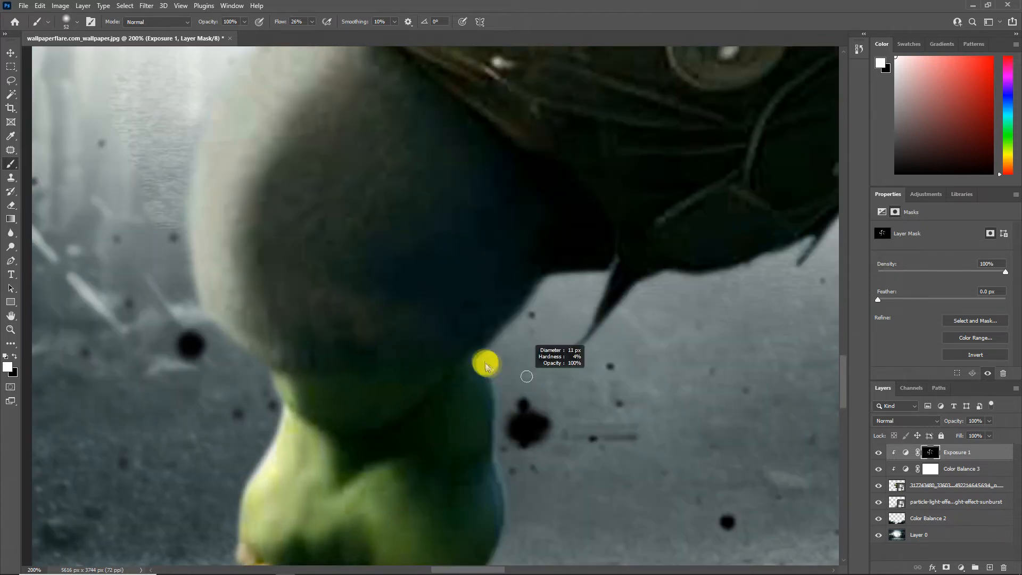
Undo the last stroke and repaint a thin rim light along the inner edge of the calf, knee and thigh.
{"action": "key", "text": "ctrl+z"}
{"action": "mouse_move", "coordinate": [488, 533]}
{"action": "left_mouse_down"}
{"action": "mouse_move", "coordinate": [477, 443]}
{"action": "mouse_move", "coordinate": [442, 532]}
{"action": "left_mouse_up"}
{"action": "key", "text": "x"}
{"action": "left_click_drag", "start_coordinate": [437, 365], "coordinate": [396, 406]}
{"action": "left_click_drag", "start_coordinate": [439, 344], "coordinate": [501, 279]}
{"action": "left_click_drag", "start_coordinate": [499, 279], "coordinate": [404, 273]}
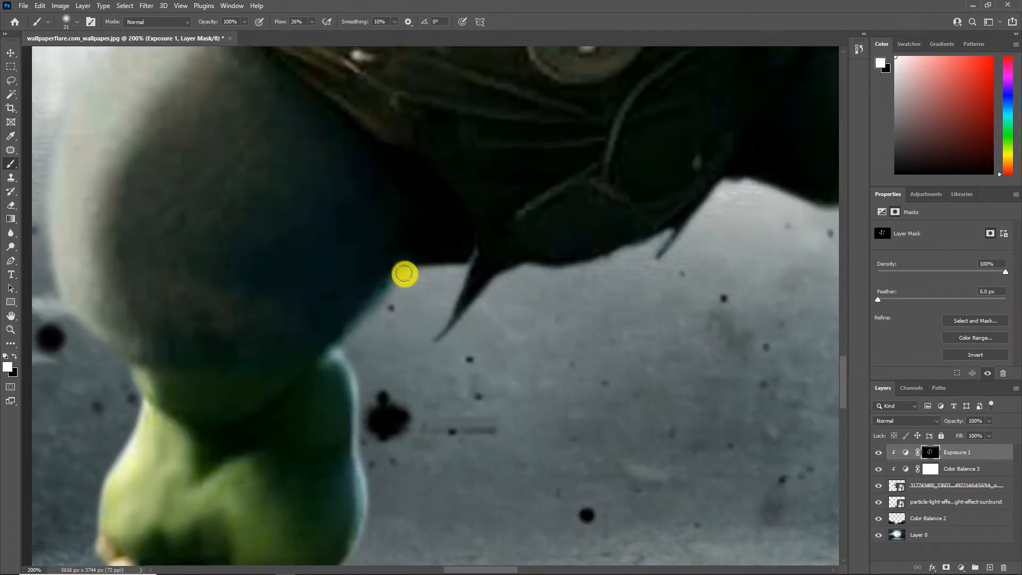
{"action": "left_click_drag", "start_coordinate": [434, 354], "coordinate": [249, 401]}
View the whole composite and compare it with the Exposure adjustment hidden and shown.
{"action": "scroll", "coordinate": [742, 238], "scroll_direction": "up", "scroll_amount": 10}
{"action": "left_click", "coordinate": [10, 330]}
{"action": "right_click", "coordinate": [437, 349]}
{"action": "left_click", "coordinate": [468, 356]}
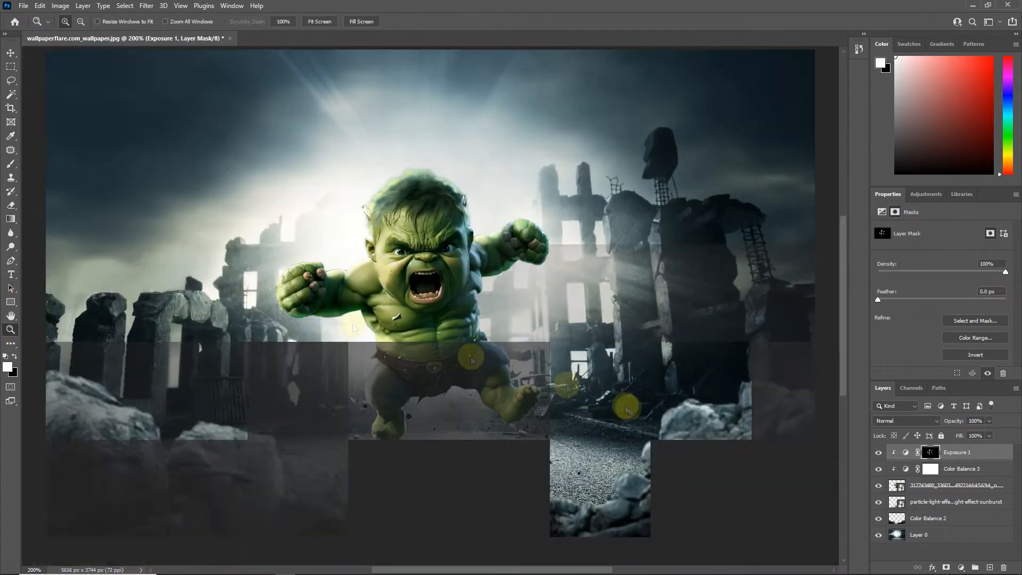
{"action": "left_click", "coordinate": [880, 453]}
{"action": "left_click", "coordinate": [881, 453]}
Paint black over the hair on the Exposure 1 mask to tone down the highlight near the hair's upper edge.
{"action": "double_click", "coordinate": [418, 214]}
{"action": "left_click", "coordinate": [12, 164]}
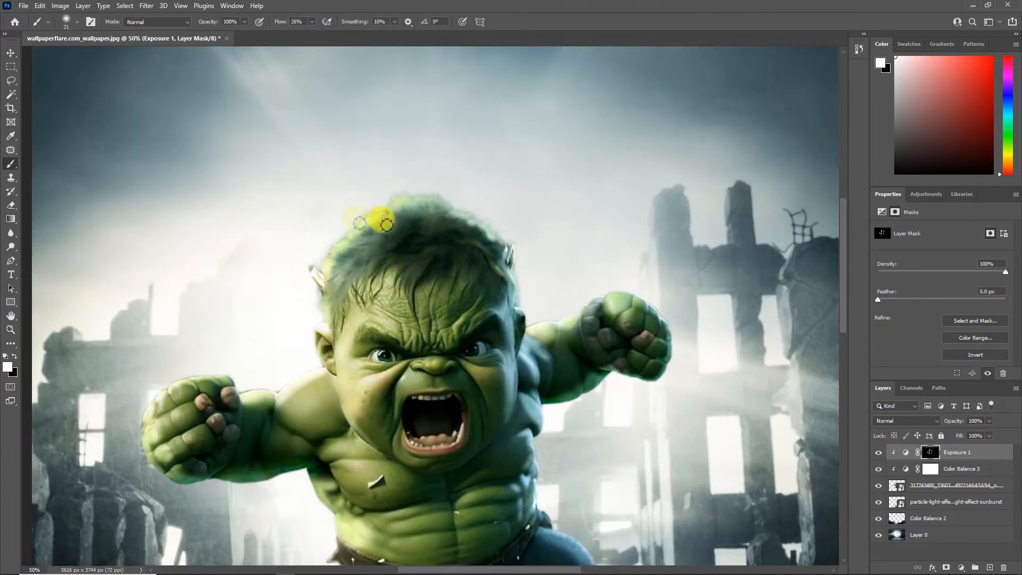
{"action": "key", "text": "x"}
{"action": "mouse_move", "coordinate": [446, 214]}
{"action": "left_mouse_down"}
{"action": "mouse_move", "coordinate": [414, 222]}
{"action": "mouse_move", "coordinate": [399, 207]}
{"action": "mouse_move", "coordinate": [392, 235]}
{"action": "left_mouse_up"}
Add a clipped Exposure adjustment with exposure +1.44 and gamma correction 1.53, and invert its mask.
{"action": "left_click", "coordinate": [961, 568]}
{"action": "left_click", "coordinate": [976, 440]}
{"action": "left_click", "coordinate": [913, 457], "text": "alt"}
{"action": "mouse_move", "coordinate": [942, 256]}
{"action": "left_mouse_down"}
{"action": "mouse_move", "coordinate": [977, 255]}
{"action": "mouse_move", "coordinate": [956, 256]}
{"action": "left_mouse_up"}
{"action": "left_click_drag", "start_coordinate": [942, 298], "coordinate": [922, 297]}
{"action": "key", "text": "ctrl+i"}
{"action": "key", "text": "x"}
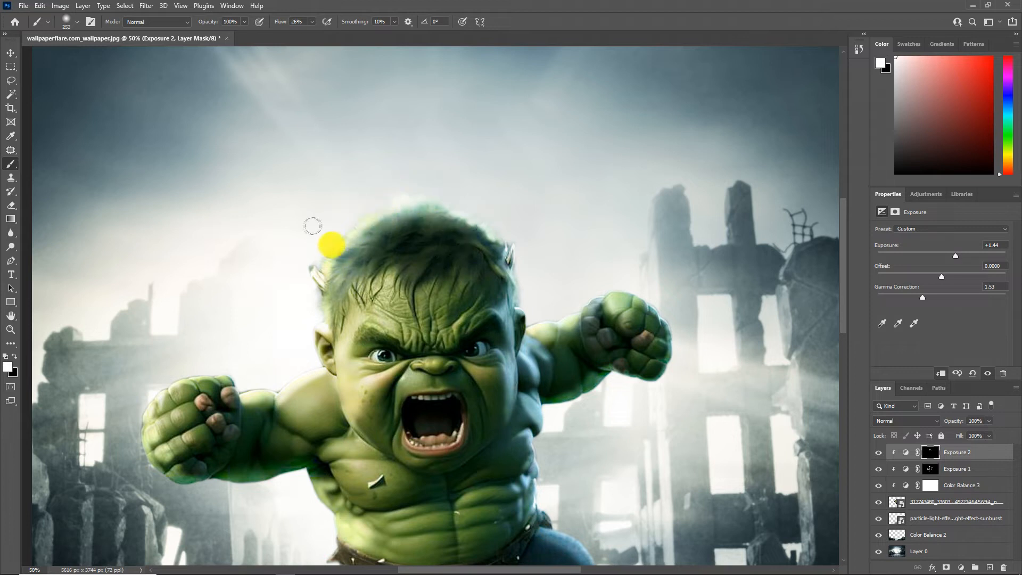
View the whole composite and compare it with the Exposure 1 adjustment hidden and shown.
{"action": "left_click", "coordinate": [11, 329]}
{"action": "left_click", "coordinate": [394, 340], "text": "alt"}
{"action": "left_click", "coordinate": [420, 346], "text": "alt"}
{"action": "left_click", "coordinate": [415, 424], "text": "alt"}
{"action": "left_click", "coordinate": [881, 470]}
{"action": "left_click", "coordinate": [881, 470]}
{"action": "left_click", "coordinate": [882, 471]}
{"action": "left_click", "coordinate": [882, 472]}
Rename the character layer "baby hulk" and add a white layer mask to it.
{"action": "left_click", "coordinate": [382, 387]}
{"action": "left_click", "coordinate": [382, 387]}
{"action": "left_click", "coordinate": [382, 387]}
{"action": "left_click", "coordinate": [468, 435]}
{"action": "left_click_drag", "start_coordinate": [468, 435], "coordinate": [428, 350]}
{"action": "left_click", "coordinate": [216, 263]}
{"action": "double_click", "coordinate": [940, 500]}
{"action": "type", "text": "baby Hulk"}
{"action": "left_click", "coordinate": [967, 487]}
{"action": "left_click", "coordinate": [951, 505]}
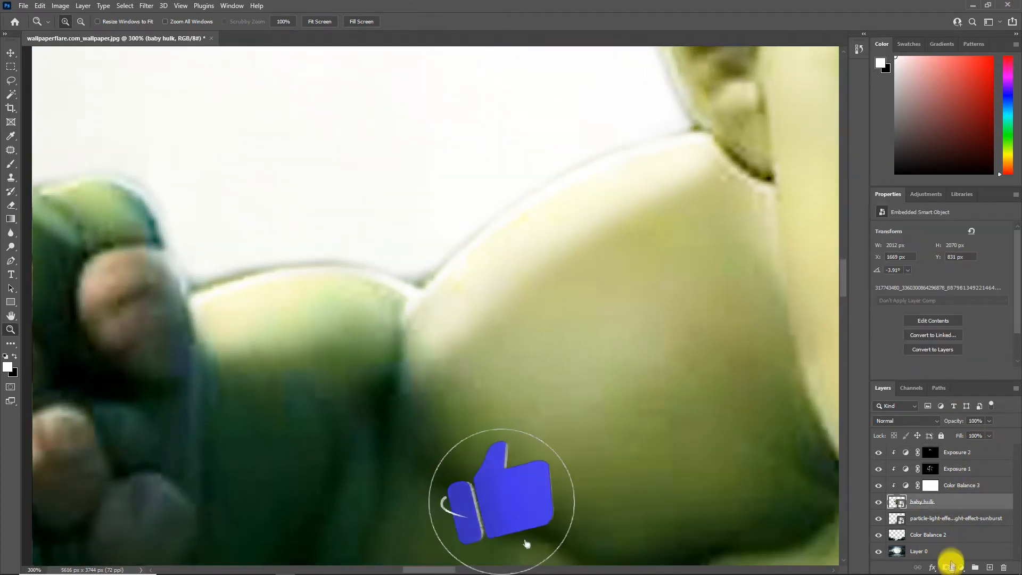
{"action": "left_click", "coordinate": [947, 567]}
Paint black on the baby hulk mask at 87% flow to remove the fringe along the shoulder and forearm.
{"action": "left_click", "coordinate": [11, 151]}
{"action": "key", "text": "b"}
{"action": "right_click", "coordinate": [259, 212]}
{"action": "left_click", "coordinate": [351, 240]}
{"action": "left_click", "coordinate": [351, 264]}
{"action": "left_click", "coordinate": [296, 32]}
{"action": "left_click_drag", "start_coordinate": [319, 182], "coordinate": [225, 180]}
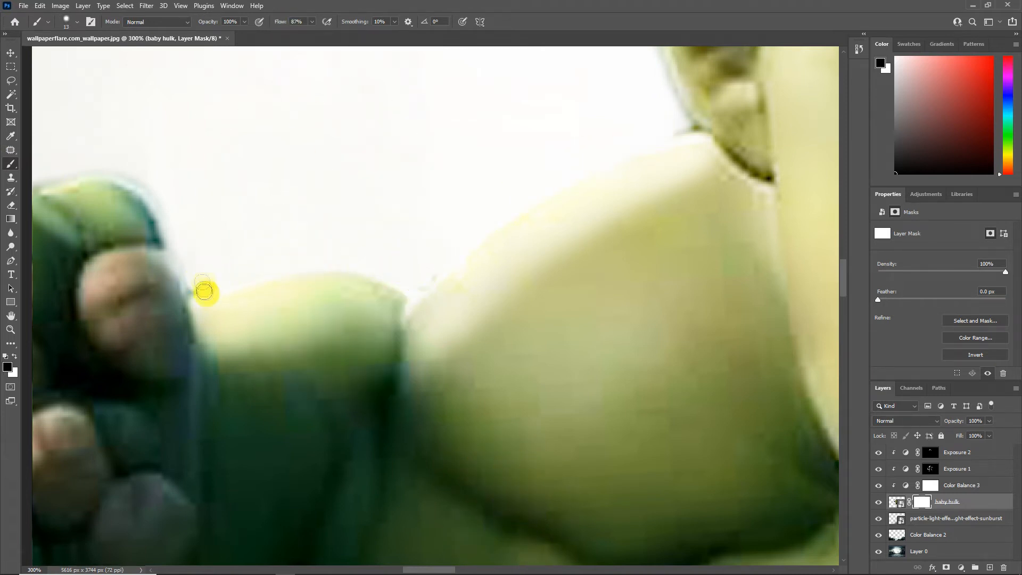
{"action": "left_click_drag", "start_coordinate": [254, 296], "coordinate": [378, 369]}
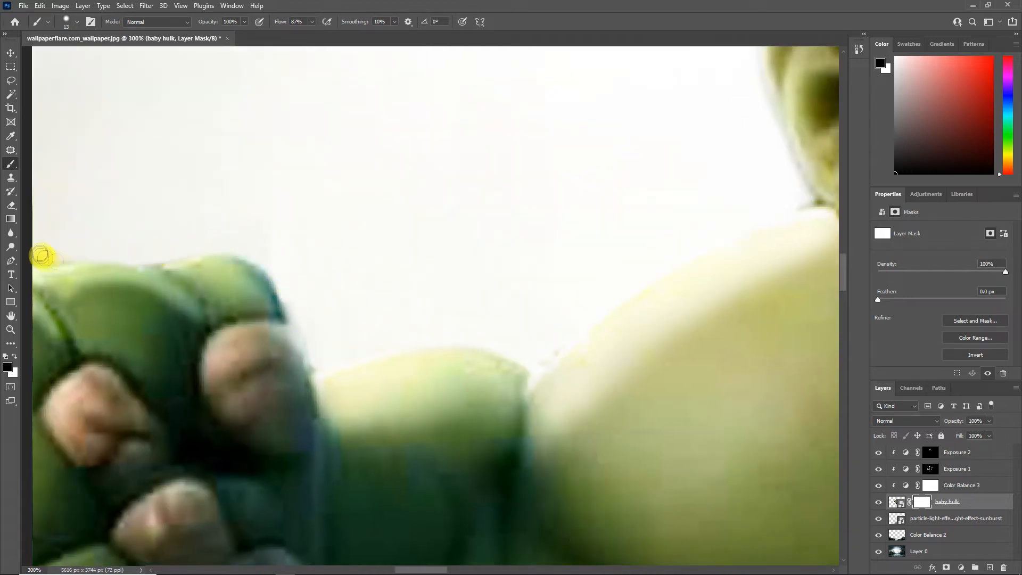
Mask out the dark fringe around the knuckles and outer contour of the fist on the image's left.
{"action": "left_click_drag", "start_coordinate": [43, 257], "coordinate": [189, 249]}
{"action": "left_click_drag", "start_coordinate": [64, 314], "coordinate": [221, 247]}
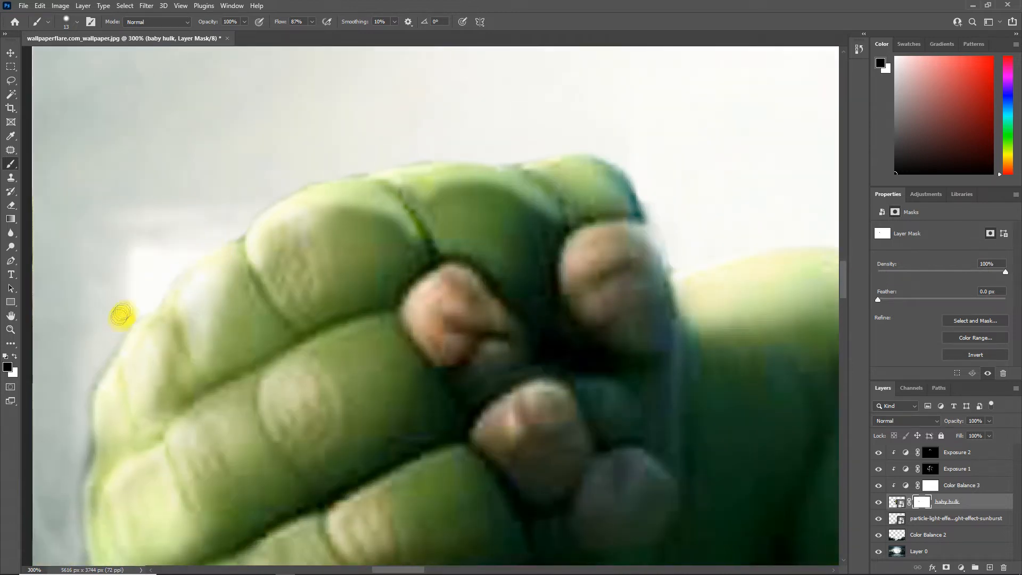
{"action": "left_click_drag", "start_coordinate": [68, 484], "coordinate": [101, 297]}
{"action": "left_click_drag", "start_coordinate": [559, 335], "coordinate": [228, 543]}
Mask out the fringe around the ear and along the side of the hair with a smaller brush.
{"action": "left_click_drag", "start_coordinate": [435, 298], "coordinate": [89, 309]}
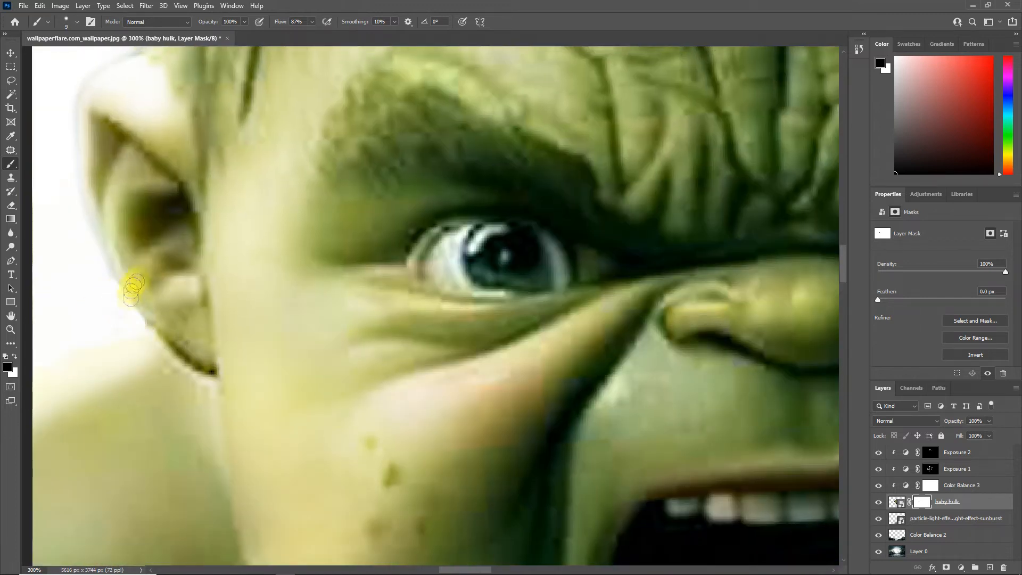
{"action": "left_click_drag", "start_coordinate": [131, 65], "coordinate": [154, 232]}
{"action": "left_click_drag", "start_coordinate": [103, 266], "coordinate": [178, 381]}
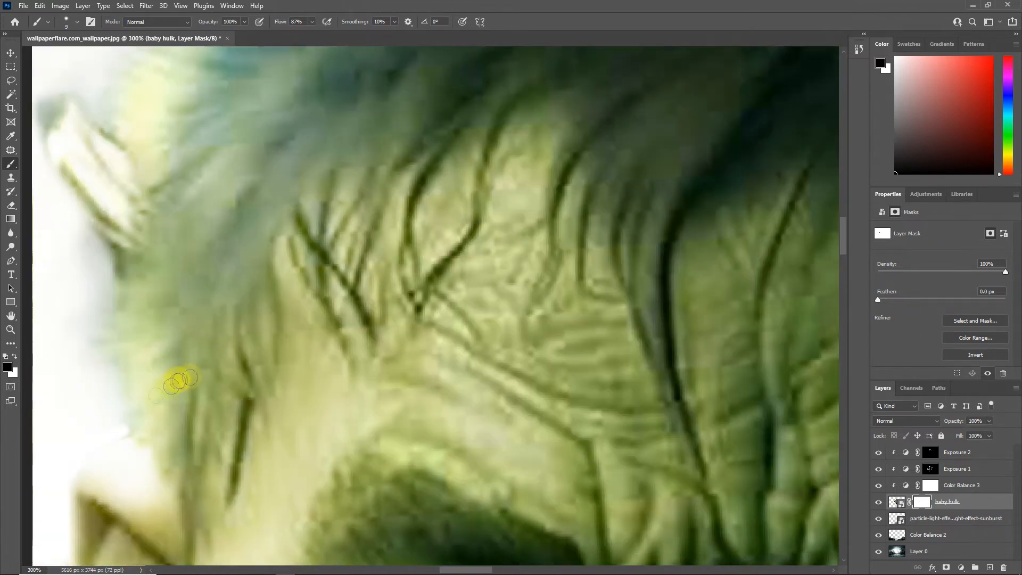
{"action": "mouse_move", "coordinate": [440, 244]}
{"action": "left_mouse_down"}
{"action": "mouse_move", "coordinate": [452, 350]}
{"action": "mouse_move", "coordinate": [468, 354]}
{"action": "mouse_move", "coordinate": [417, 397]}
{"action": "left_mouse_up"}
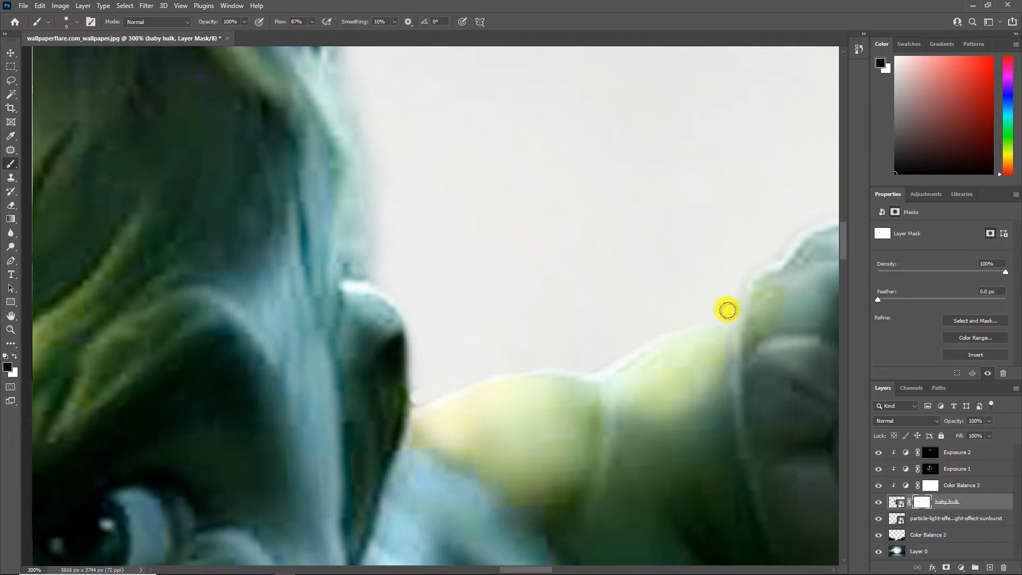
Mask out the fringe along the opposite arm and fist and down to the waist and hip.
{"action": "left_click_drag", "start_coordinate": [727, 311], "coordinate": [456, 330]}
{"action": "left_click_drag", "start_coordinate": [713, 239], "coordinate": [379, 248]}
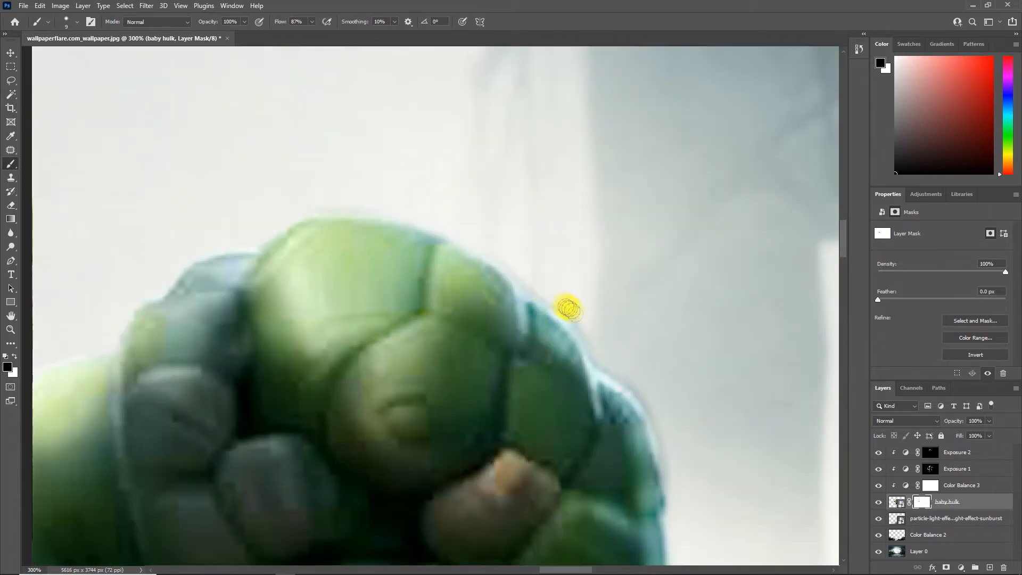
{"action": "left_click_drag", "start_coordinate": [659, 401], "coordinate": [546, 207]}
{"action": "left_click_drag", "start_coordinate": [372, 522], "coordinate": [609, 88]}
{"action": "left_click_drag", "start_coordinate": [177, 428], "coordinate": [346, 88]}
{"action": "left_click_drag", "start_coordinate": [213, 495], "coordinate": [391, 160]}
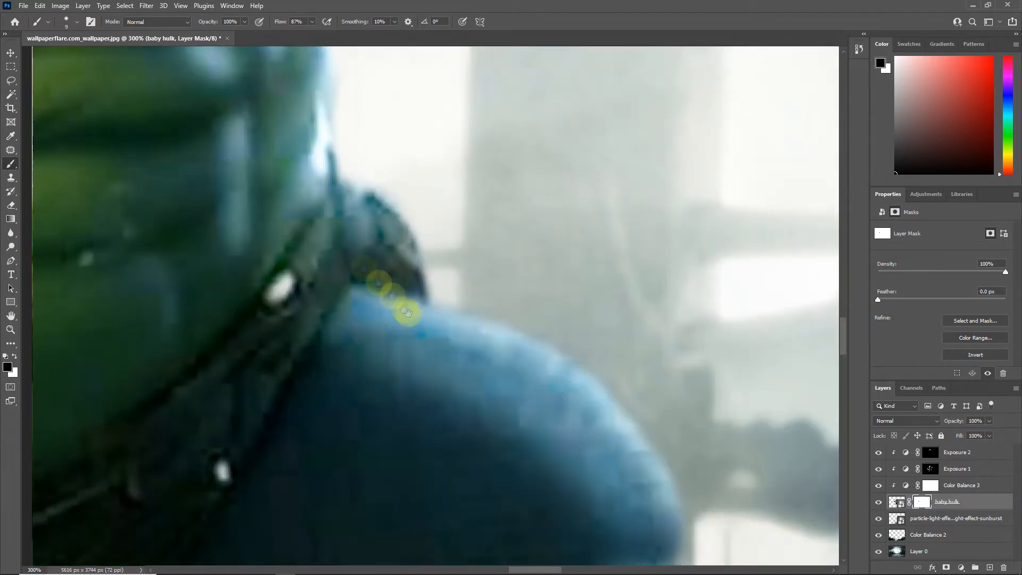
{"action": "left_click_drag", "start_coordinate": [417, 407], "coordinate": [223, 147]}
{"action": "left_click", "coordinate": [9, 331]}
{"action": "right_click", "coordinate": [162, 259]}
{"action": "left_click", "coordinate": [181, 265]}
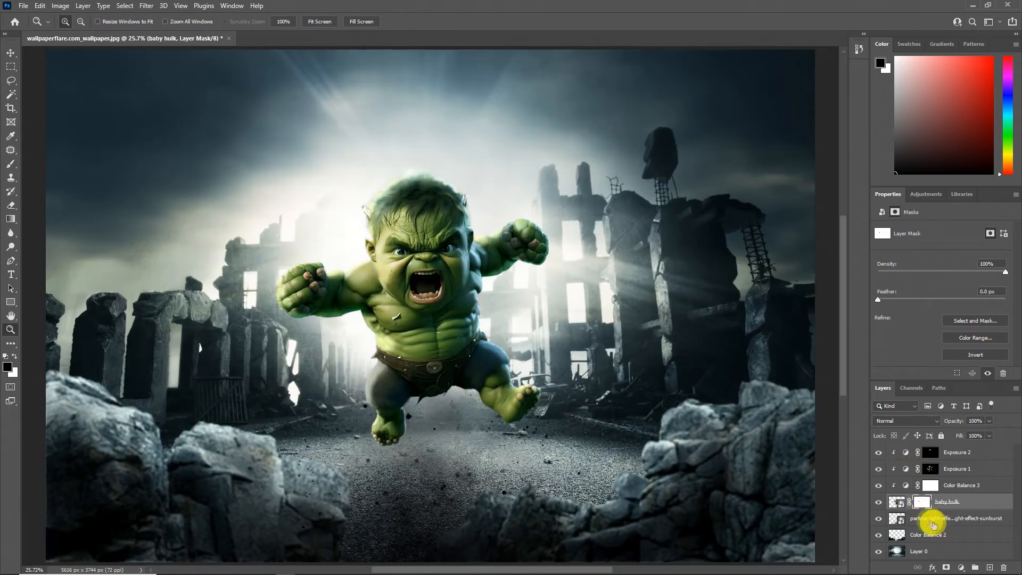
Add a pale mint Solid Color fill layer in Screen blend mode above all layers and invert its mask.
{"action": "left_click", "coordinate": [961, 567]}
{"action": "left_click", "coordinate": [943, 374]}
{"action": "left_click", "coordinate": [518, 212]}
{"action": "mouse_move", "coordinate": [400, 148]}
{"action": "left_mouse_down"}
{"action": "mouse_move", "coordinate": [393, 134]}
{"action": "mouse_move", "coordinate": [383, 139]}
{"action": "left_mouse_up"}
{"action": "left_click", "coordinate": [598, 133]}
{"action": "left_click", "coordinate": [893, 420]}
{"action": "left_click", "coordinate": [889, 397]}
{"action": "left_click", "coordinate": [929, 454]}
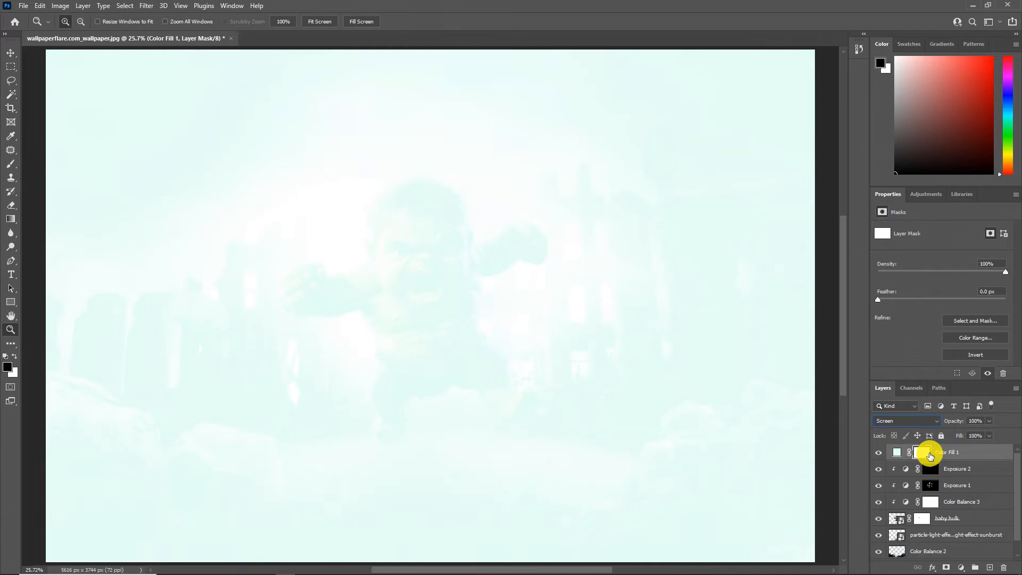
{"action": "key", "text": "ctrl+i"}
Paint a soft white glow on the Color Fill mask beside the waist and under the arm, using 24% flow.
{"action": "key", "text": "ctrl+plus"}
{"action": "key", "text": "ctrl+plus"}
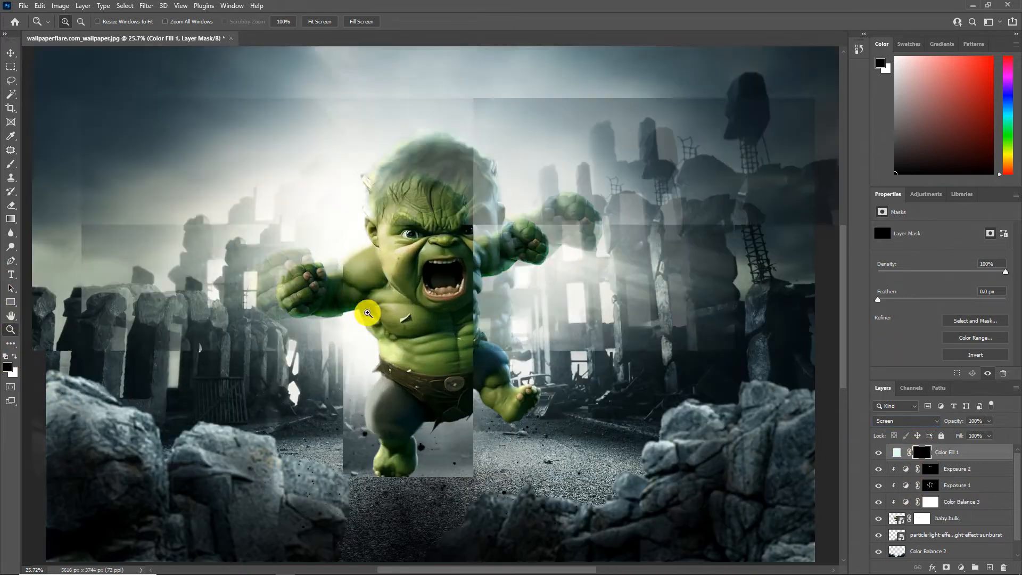
{"action": "key", "text": "b"}
{"action": "left_click_drag", "start_coordinate": [268, 26], "coordinate": [232, 32]}
{"action": "right_click", "coordinate": [458, 382]}
{"action": "left_click", "coordinate": [340, 338]}
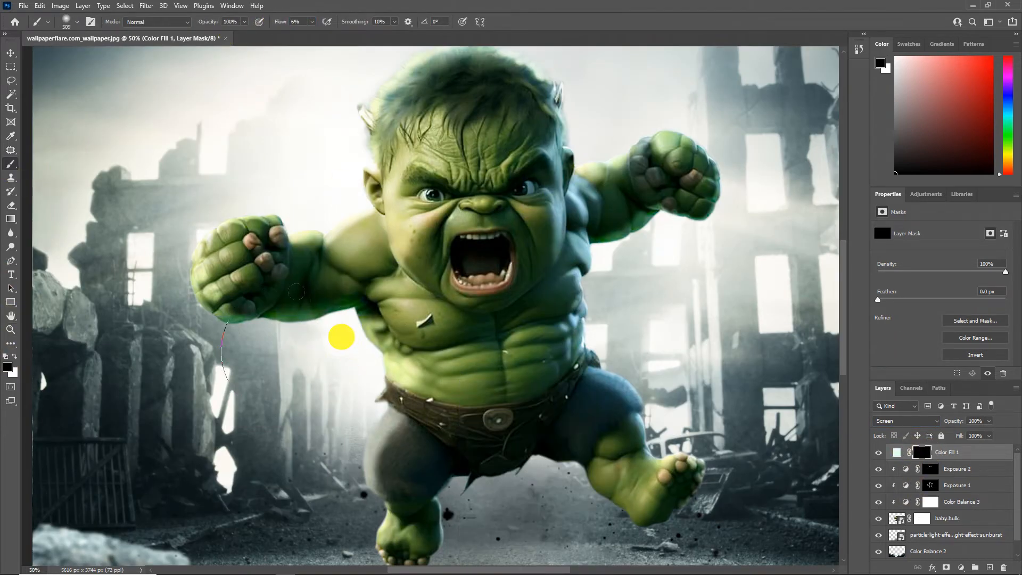
{"action": "key", "text": "x"}
{"action": "left_click", "coordinate": [341, 336]}
{"action": "left_click_drag", "start_coordinate": [341, 337], "coordinate": [376, 340]}
{"action": "left_click_drag", "start_coordinate": [279, 24], "coordinate": [289, 26]}
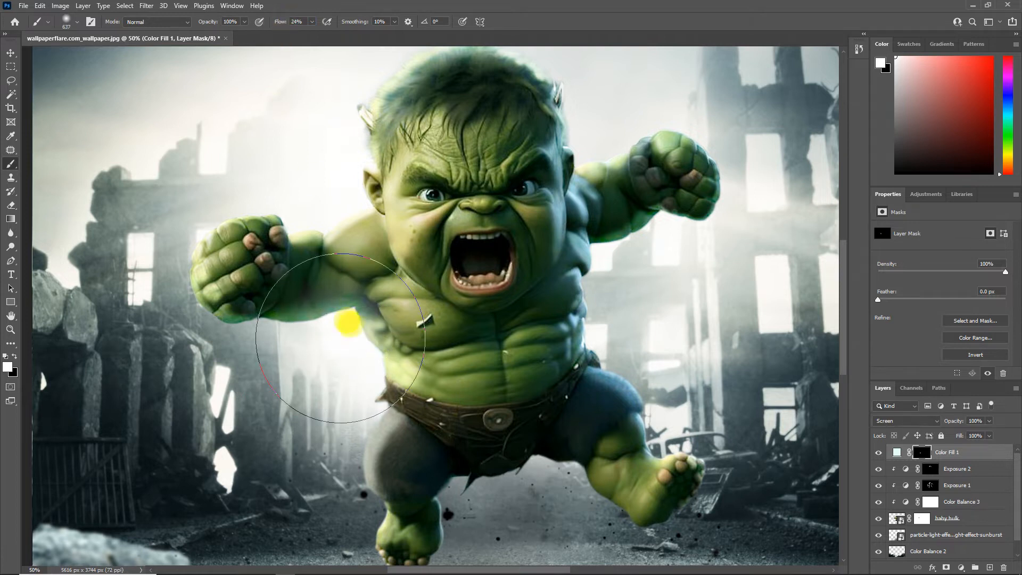
{"action": "left_click", "coordinate": [347, 328]}
Extend the soft glow over the opposite side of the torso and arm, and onto the near forearm.
{"action": "left_click", "coordinate": [598, 283]}
{"action": "left_click", "coordinate": [595, 283]}
{"action": "left_click", "coordinate": [595, 333]}
{"action": "left_click_drag", "start_coordinate": [601, 125], "coordinate": [593, 233]}
{"action": "left_click", "coordinate": [593, 224]}
{"action": "left_click_drag", "start_coordinate": [309, 293], "coordinate": [328, 294]}
{"action": "left_click", "coordinate": [302, 286]}
{"action": "left_click", "coordinate": [100, 329]}
Add soft glow around both legs with a smaller brush and continue it beside the fist.
{"action": "left_click_drag", "start_coordinate": [299, 403], "coordinate": [245, 230]}
{"action": "left_click_drag", "start_coordinate": [364, 404], "coordinate": [321, 404]}
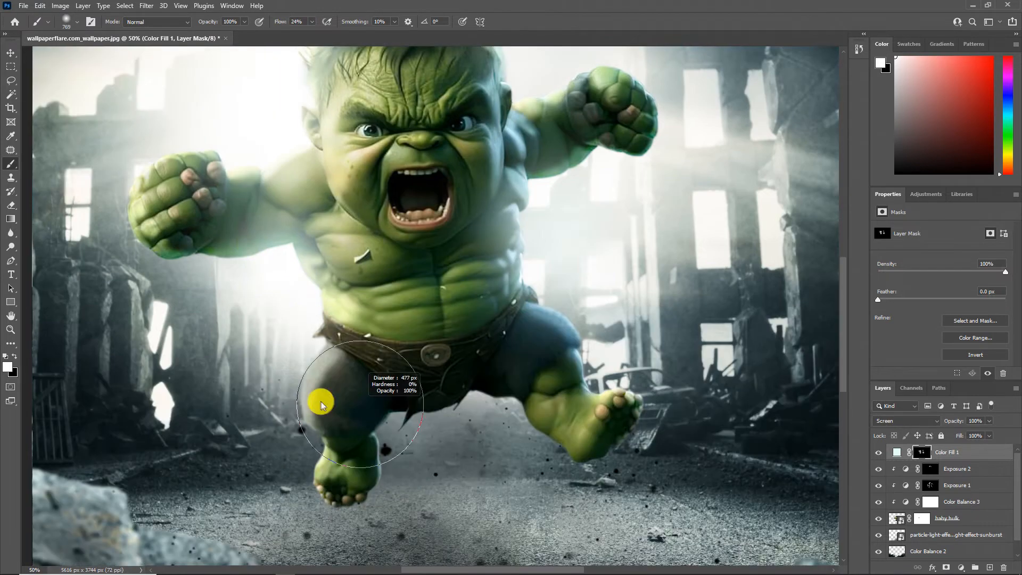
{"action": "left_click", "coordinate": [428, 408]}
{"action": "left_click", "coordinate": [581, 358]}
{"action": "left_click", "coordinate": [278, 405]}
{"action": "left_click", "coordinate": [129, 253]}
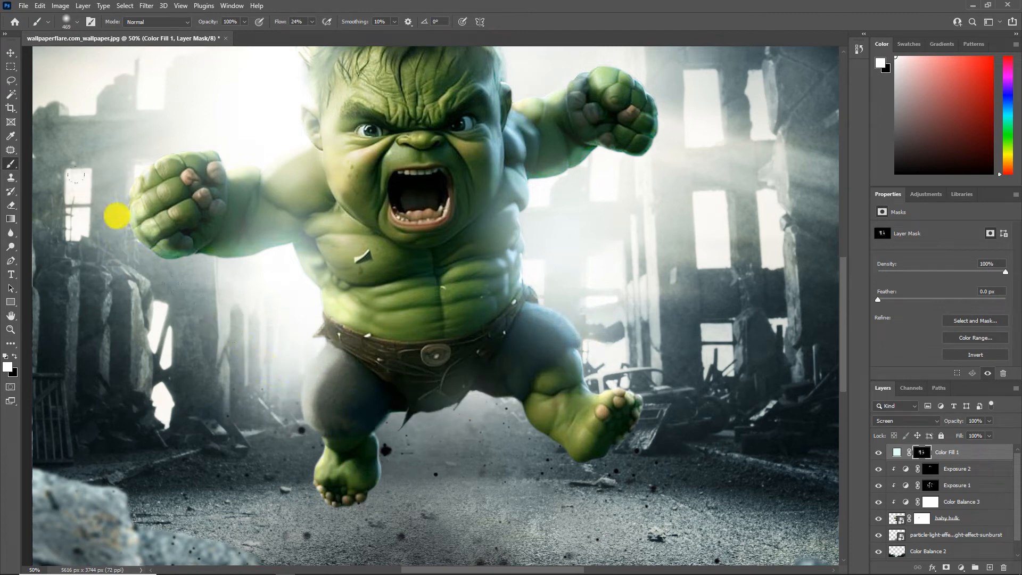
Dab more soft glow onto the lower edge of the fist and beside the waist.
{"action": "left_click", "coordinate": [153, 235]}
{"action": "left_click", "coordinate": [203, 262]}
{"action": "left_click_drag", "start_coordinate": [288, 308], "coordinate": [325, 310]}
{"action": "left_click", "coordinate": [280, 327]}
View the whole composite and compare it with the Color Fill glow hidden and shown.
{"action": "left_click", "coordinate": [11, 329]}
{"action": "key", "text": "ctrl+0"}
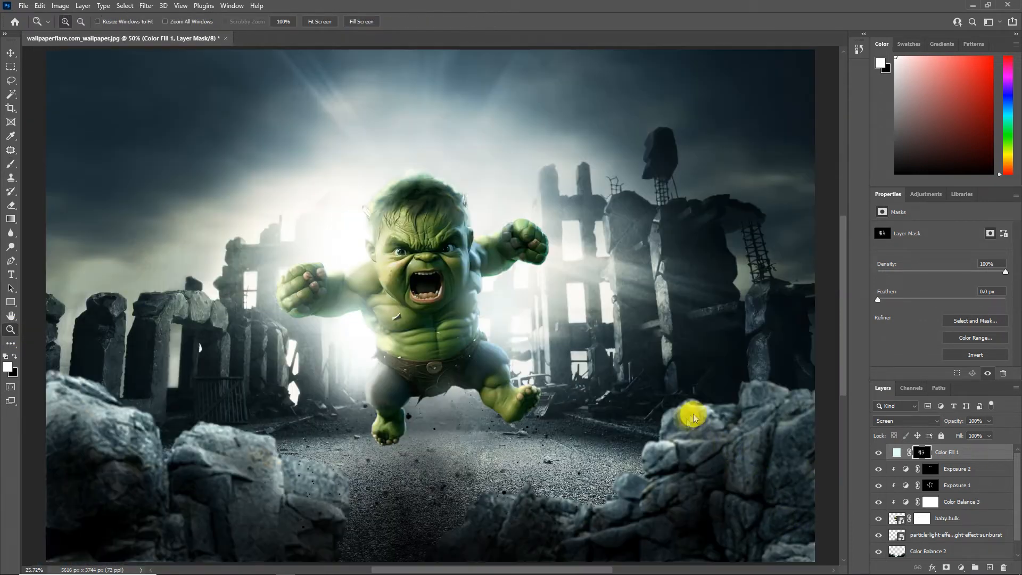
{"action": "left_click", "coordinate": [879, 452]}
{"action": "left_click", "coordinate": [879, 453]}
{"action": "left_click", "coordinate": [878, 453]}
{"action": "left_click", "coordinate": [878, 452]}
Paint on the baby hulk layer mask along the top of the hair to clean up its outline.
{"action": "left_click", "coordinate": [417, 183]}
{"action": "left_click", "coordinate": [418, 175]}
{"action": "left_click", "coordinate": [419, 165]}
{"action": "left_click", "coordinate": [420, 159]}
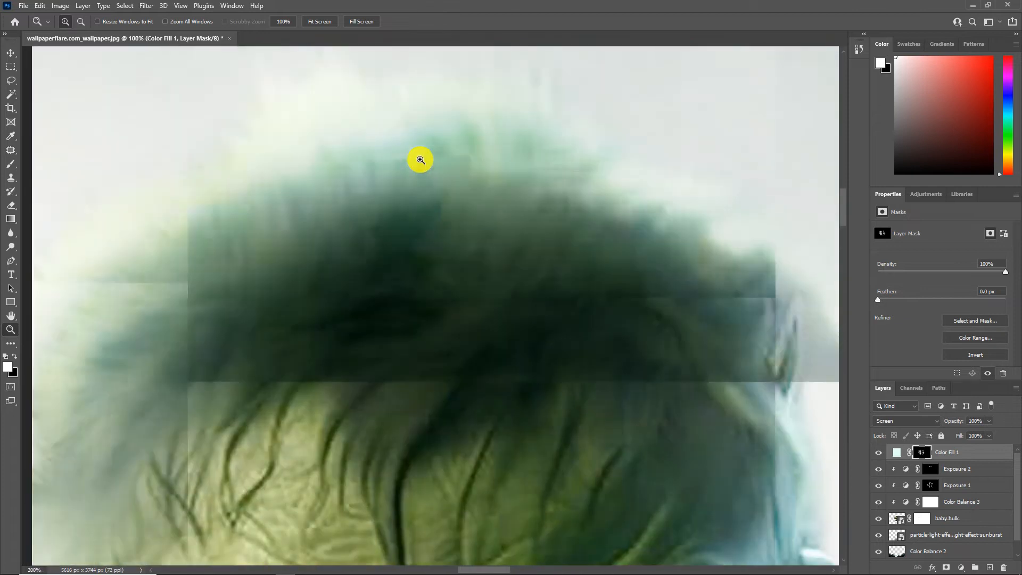
{"action": "left_click", "coordinate": [420, 160]}
{"action": "left_click", "coordinate": [921, 523]}
{"action": "key", "text": "b"}
{"action": "left_click", "coordinate": [921, 518]}
{"action": "right_click", "coordinate": [612, 319]}
{"action": "left_click", "coordinate": [629, 339]}
{"action": "key", "text": "x"}
{"action": "left_click", "coordinate": [458, 191]}
{"action": "left_click", "coordinate": [438, 225]}
{"action": "key", "text": "x"}
{"action": "left_click_drag", "start_coordinate": [346, 199], "coordinate": [509, 183]}
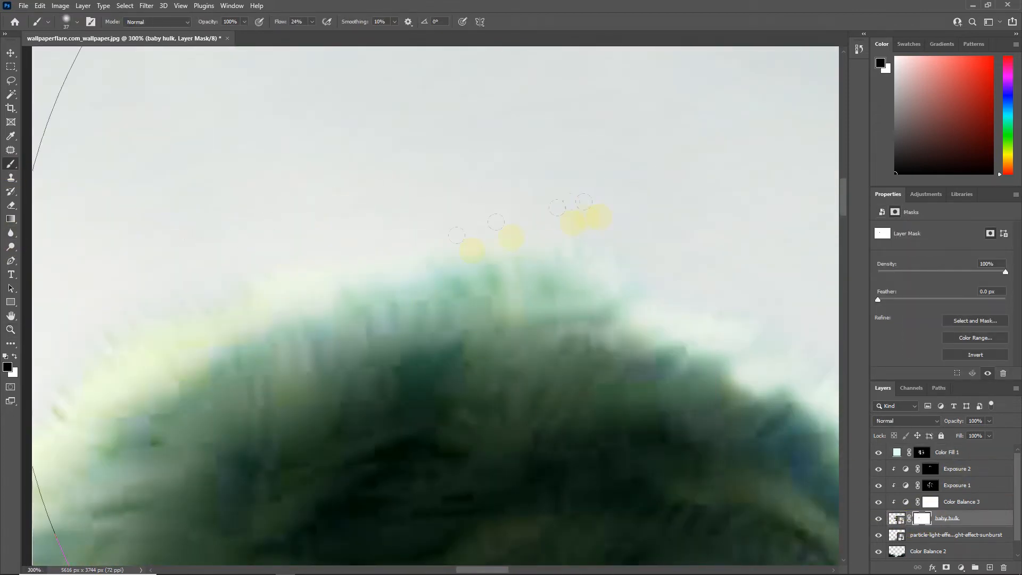
Paint white highlights on the Exposure 1 mask over the top of the hair and undo the last two strokes.
{"action": "key", "text": "z"}
{"action": "key", "text": "ctrl+0"}
{"action": "left_click", "coordinate": [451, 177]}
{"action": "left_click", "coordinate": [451, 177]}
{"action": "left_click", "coordinate": [450, 178]}
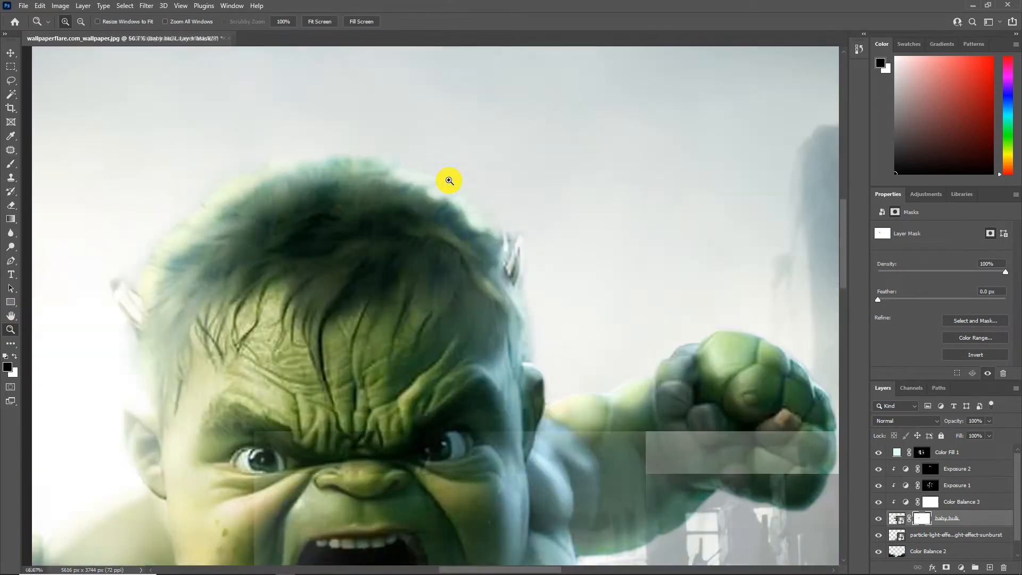
{"action": "left_click", "coordinate": [449, 183]}
{"action": "left_click", "coordinate": [930, 485]}
{"action": "key", "text": "b"}
{"action": "key", "text": "x"}
{"action": "mouse_move", "coordinate": [382, 275]}
{"action": "left_mouse_down"}
{"action": "mouse_move", "coordinate": [503, 354]}
{"action": "mouse_move", "coordinate": [486, 258]}
{"action": "mouse_move", "coordinate": [296, 167]}
{"action": "mouse_move", "coordinate": [241, 196]}
{"action": "mouse_move", "coordinate": [316, 239]}
{"action": "left_mouse_up"}
{"action": "mouse_move", "coordinate": [368, 279]}
{"action": "left_mouse_down"}
{"action": "mouse_move", "coordinate": [307, 233]}
{"action": "mouse_move", "coordinate": [272, 240]}
{"action": "mouse_move", "coordinate": [485, 329]}
{"action": "left_mouse_up"}
{"action": "mouse_move", "coordinate": [415, 224]}
{"action": "left_mouse_down"}
{"action": "mouse_move", "coordinate": [207, 351]}
{"action": "mouse_move", "coordinate": [103, 392]}
{"action": "mouse_move", "coordinate": [417, 290]}
{"action": "left_mouse_up"}
{"action": "key", "text": "ctrl+z"}
{"action": "key", "text": "ctrl+z"}
Brighten the hair strands across the crown and down toward the forehead on the Exposure 1 mask.
{"action": "left_click_drag", "start_coordinate": [308, 293], "coordinate": [104, 417]}
{"action": "left_click_drag", "start_coordinate": [245, 272], "coordinate": [424, 242]}
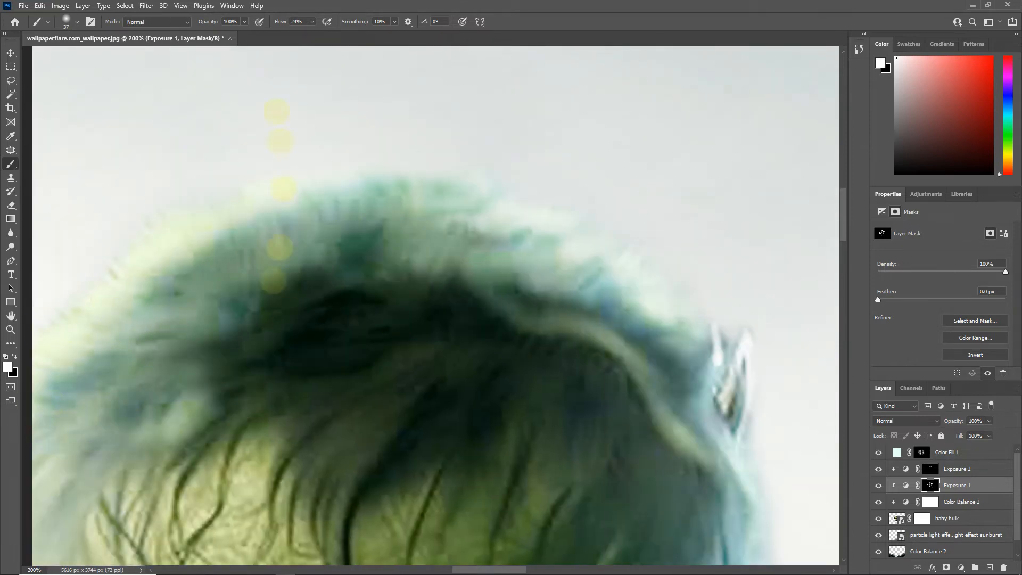
{"action": "left_click_drag", "start_coordinate": [314, 282], "coordinate": [197, 402]}
{"action": "left_click_drag", "start_coordinate": [372, 373], "coordinate": [240, 504]}
{"action": "left_click_drag", "start_coordinate": [308, 532], "coordinate": [320, 427]}
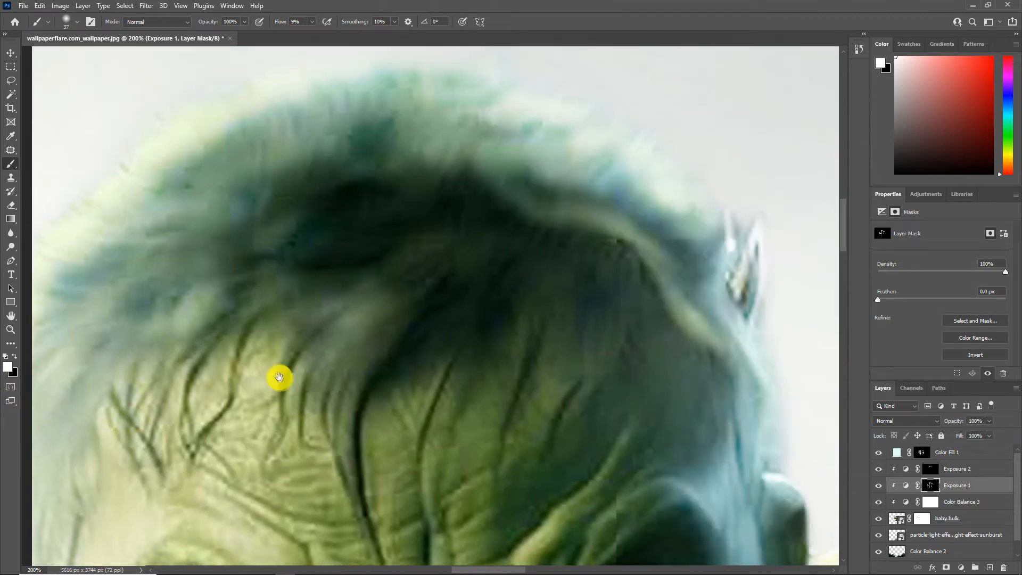
Lightly brighten the hairline and the side of the head on the Exposure 1 mask at 9% flow.
{"action": "left_click_drag", "start_coordinate": [279, 379], "coordinate": [260, 452]}
{"action": "left_click_drag", "start_coordinate": [92, 326], "coordinate": [253, 308]}
{"action": "left_click_drag", "start_coordinate": [602, 343], "coordinate": [664, 445]}
{"action": "left_click_drag", "start_coordinate": [711, 497], "coordinate": [651, 376]}
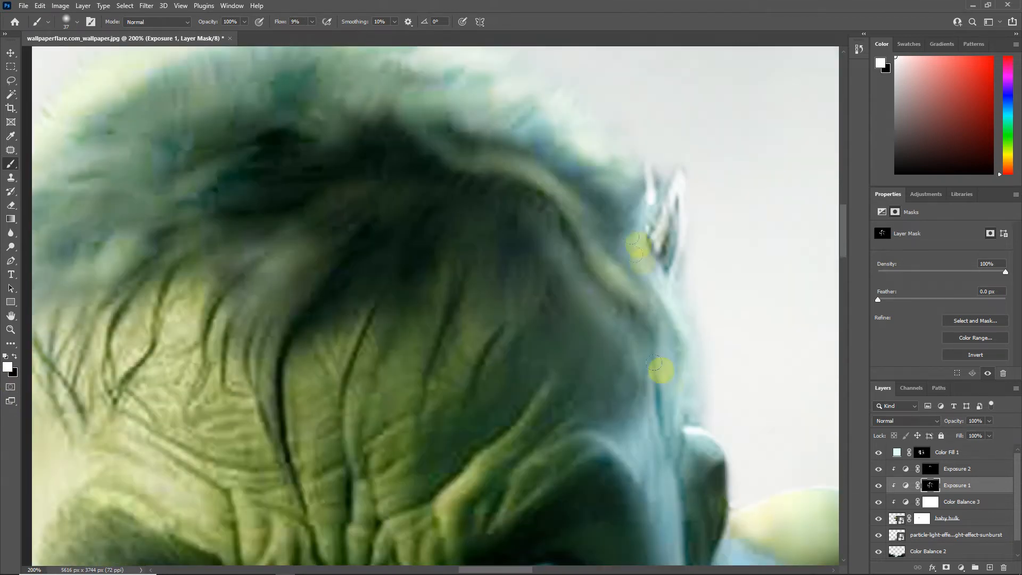
{"action": "left_click", "coordinate": [11, 329]}
{"action": "key", "text": "ctrl+0"}
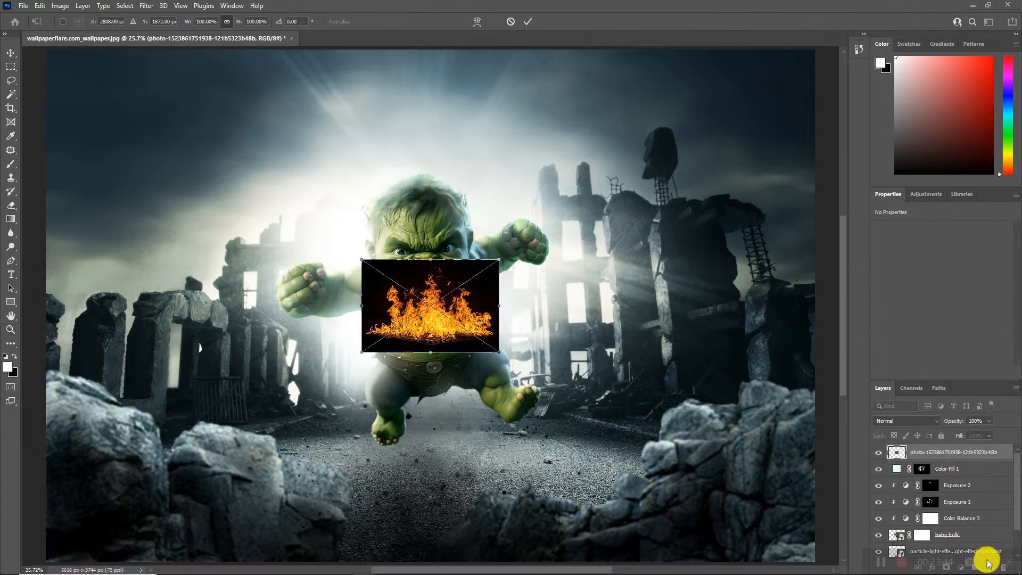
Scale the placed fire image to about 4018 × 2998 px, rotate it about -8.24° and position it over the right-hand rocks.
{"action": "left_click_drag", "start_coordinate": [498, 353], "coordinate": [793, 490]}
{"action": "left_click_drag", "start_coordinate": [659, 481], "coordinate": [813, 476]}
{"action": "left_click_drag", "start_coordinate": [791, 533], "coordinate": [809, 519]}
{"action": "left_click_drag", "start_coordinate": [741, 521], "coordinate": [792, 569]}
{"action": "left_click_drag", "start_coordinate": [767, 510], "coordinate": [791, 498]}
{"action": "key", "text": "Return"}
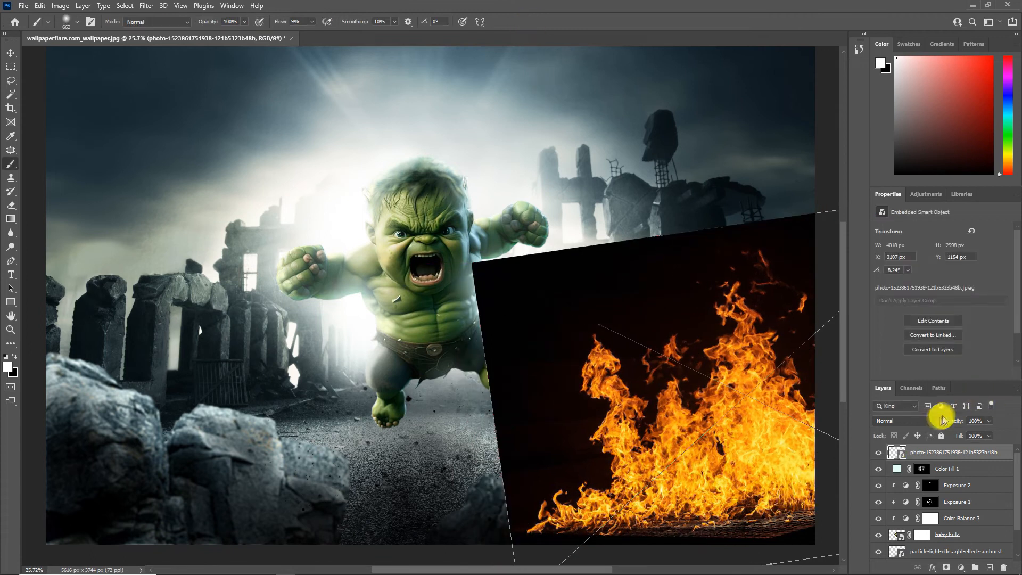
Set the fire layer to Screen blending and move it directly above the background layer, beneath the rocks.
{"action": "left_click", "coordinate": [905, 421]}
{"action": "left_click", "coordinate": [901, 401]}
{"action": "left_click_drag", "start_coordinate": [982, 526], "coordinate": [969, 548]}
Enlarge the fire slightly and shift it toward the image's right edge so the flames rise behind the rocks.
{"action": "key", "text": "ctrl+t"}
{"action": "left_click_drag", "start_coordinate": [716, 171], "coordinate": [720, 143]}
{"action": "left_click_drag", "start_coordinate": [741, 308], "coordinate": [816, 284]}
{"action": "left_click", "coordinate": [530, 24]}
Add a mask to the fire layer and paint out the leftmost tall flames with a black brush at 51% flow.
{"action": "left_click", "coordinate": [946, 567]}
{"action": "key", "text": "b"}
{"action": "right_click", "coordinate": [469, 347]}
{"action": "key", "text": "Escape"}
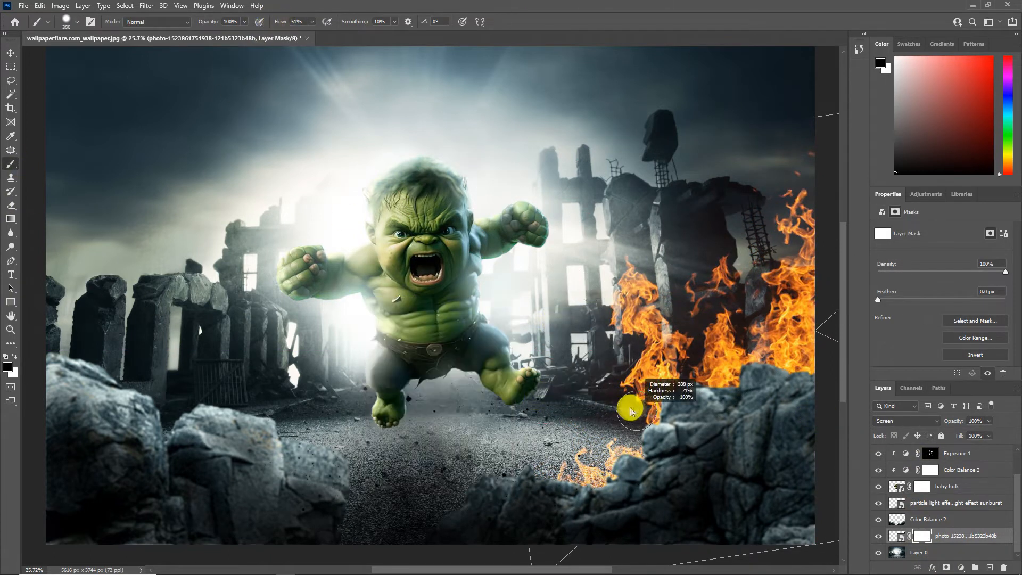
{"action": "left_click_drag", "start_coordinate": [673, 353], "coordinate": [627, 278]}
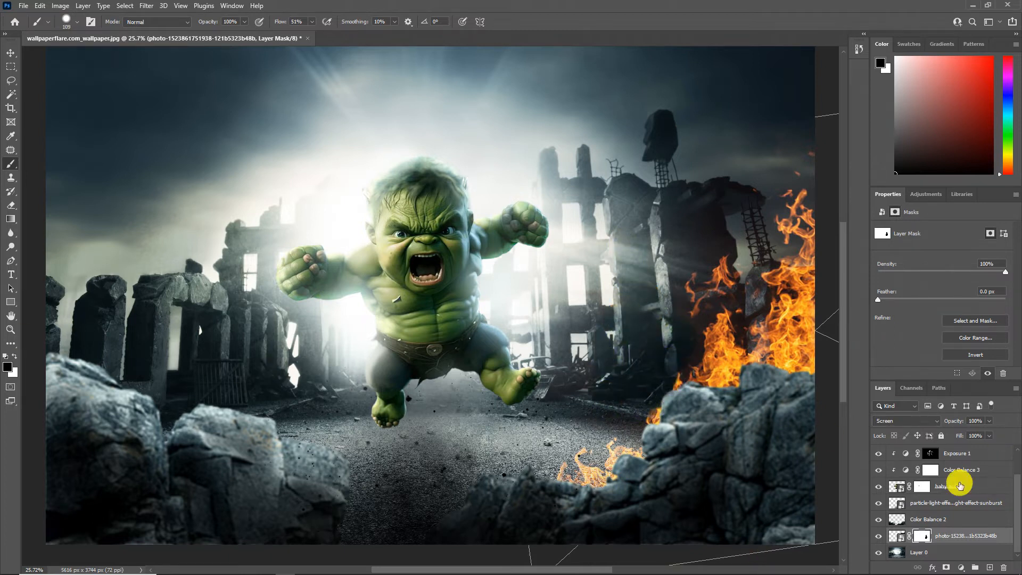
Add an orange (#ff7404) Solid Color fill layer above all other layers and set it to Linear Dodge (Add) blending.
{"action": "scroll", "coordinate": [960, 482], "scroll_direction": "up", "scroll_amount": 3}
{"action": "left_click", "coordinate": [961, 453]}
{"action": "left_click", "coordinate": [960, 568]}
{"action": "left_click", "coordinate": [950, 371]}
{"action": "left_click", "coordinate": [519, 260]}
{"action": "left_click", "coordinate": [506, 136]}
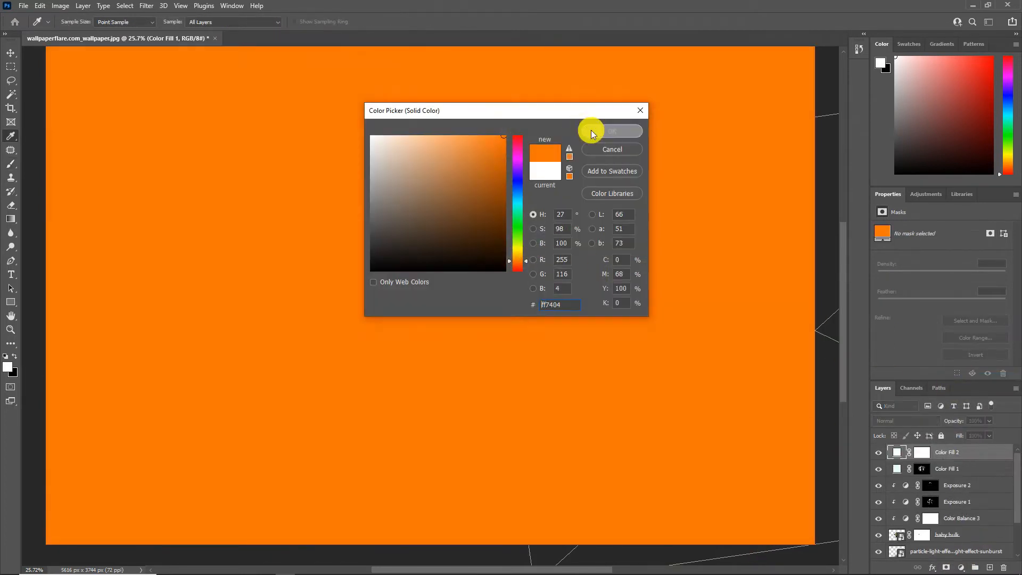
{"action": "left_click", "coordinate": [601, 132]}
{"action": "left_click", "coordinate": [906, 421]}
{"action": "left_click", "coordinate": [899, 415]}
Invert the orange fill's mask and paint a soft glow over the flames and right-hand rocks with a large white brush.
{"action": "left_click", "coordinate": [922, 453]}
{"action": "key", "text": "ctrl+i"}
{"action": "left_click", "coordinate": [588, 385], "text": "alt"}
{"action": "left_click", "coordinate": [587, 386], "text": "alt"}
{"action": "right_click", "coordinate": [718, 361], "text": "alt"}
{"action": "right_click", "coordinate": [768, 385]}
{"action": "left_click", "coordinate": [666, 344]}
{"action": "key", "text": "x"}
{"action": "mouse_move", "coordinate": [734, 345]}
{"action": "left_mouse_down"}
{"action": "mouse_move", "coordinate": [698, 354]}
{"action": "mouse_move", "coordinate": [694, 375]}
{"action": "mouse_move", "coordinate": [674, 383]}
{"action": "left_mouse_up"}
{"action": "key", "text": "ctrl+z"}
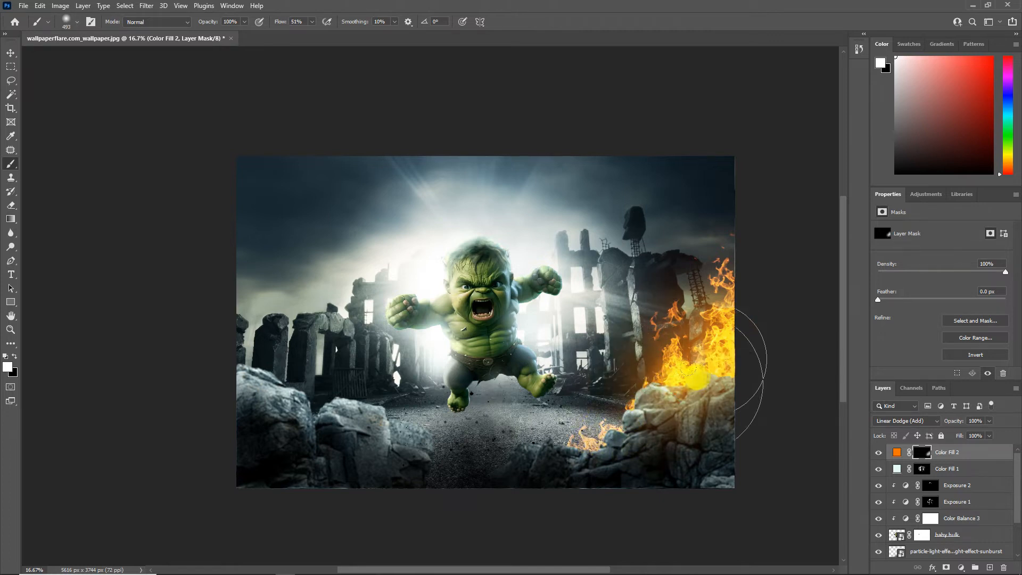
Convert the masked fire layer to a smart object and soften it with a Gaussian Blur.
{"action": "scroll", "coordinate": [931, 531], "scroll_direction": "down", "scroll_amount": 3}
{"action": "left_click", "coordinate": [942, 532]}
{"action": "right_click", "coordinate": [942, 533]}
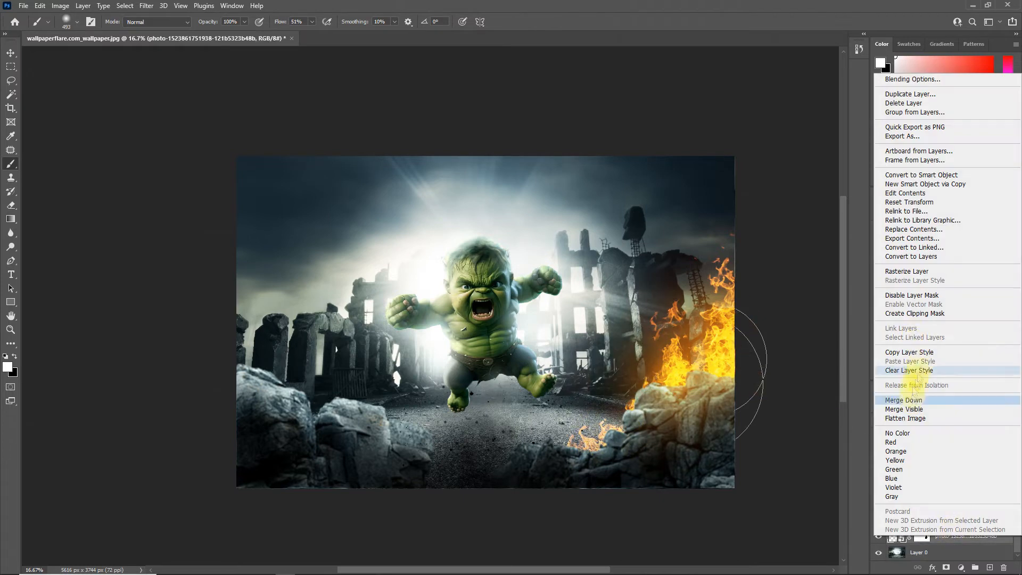
{"action": "left_click", "coordinate": [923, 175]}
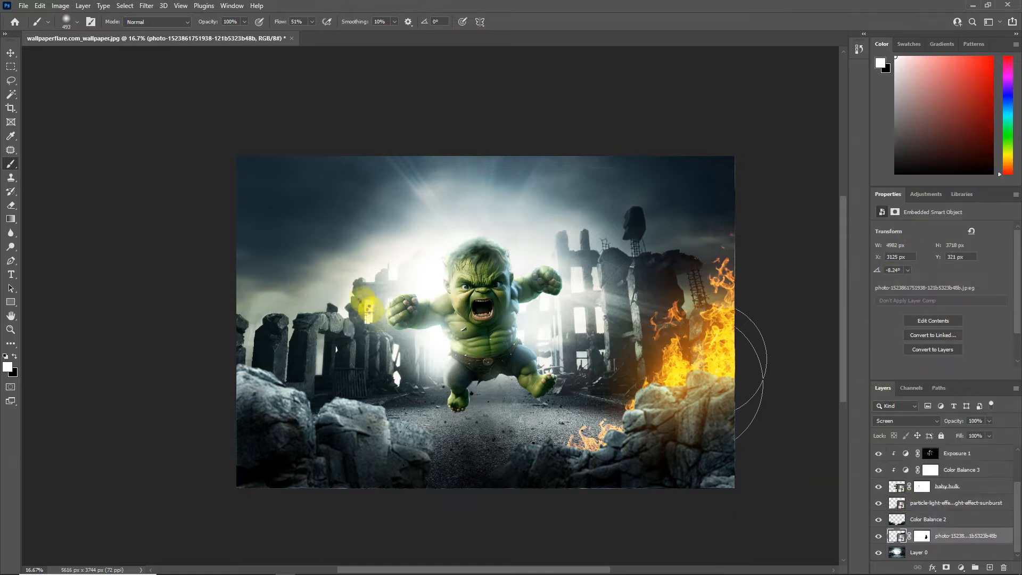
{"action": "left_click", "coordinate": [144, 6]}
{"action": "mouse_move", "coordinate": [213, 137]}
{"action": "left_click", "coordinate": [298, 162]}
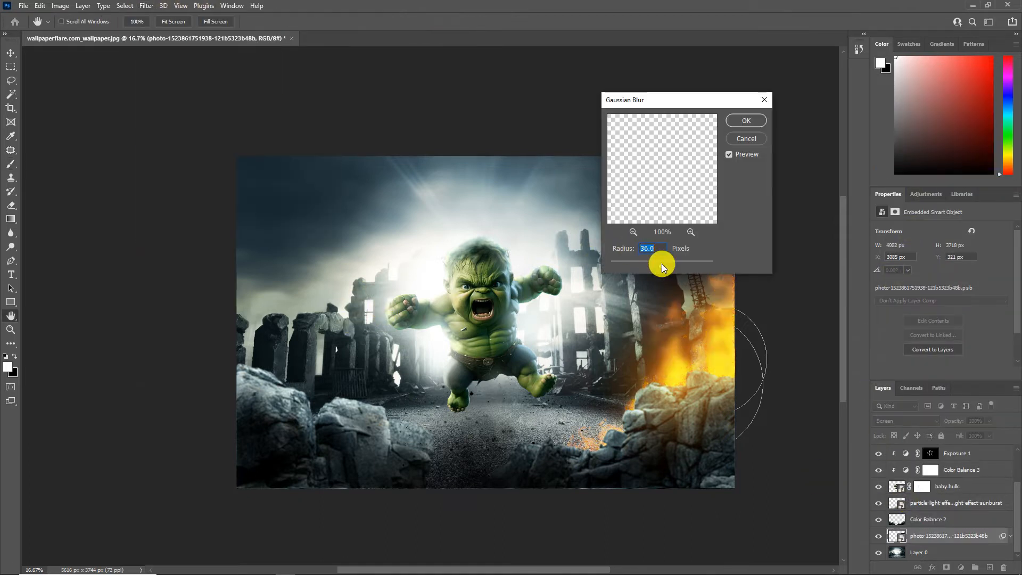
{"action": "key", "text": "Return"}
Add a colorized Hue/Saturation adjustment clipped to the rocks layer, with hue 27 and saturation 50.
{"action": "left_click", "coordinate": [930, 519]}
{"action": "left_click", "coordinate": [961, 568]}
{"action": "left_click", "coordinate": [976, 467]}
{"action": "left_click", "coordinate": [941, 329]}
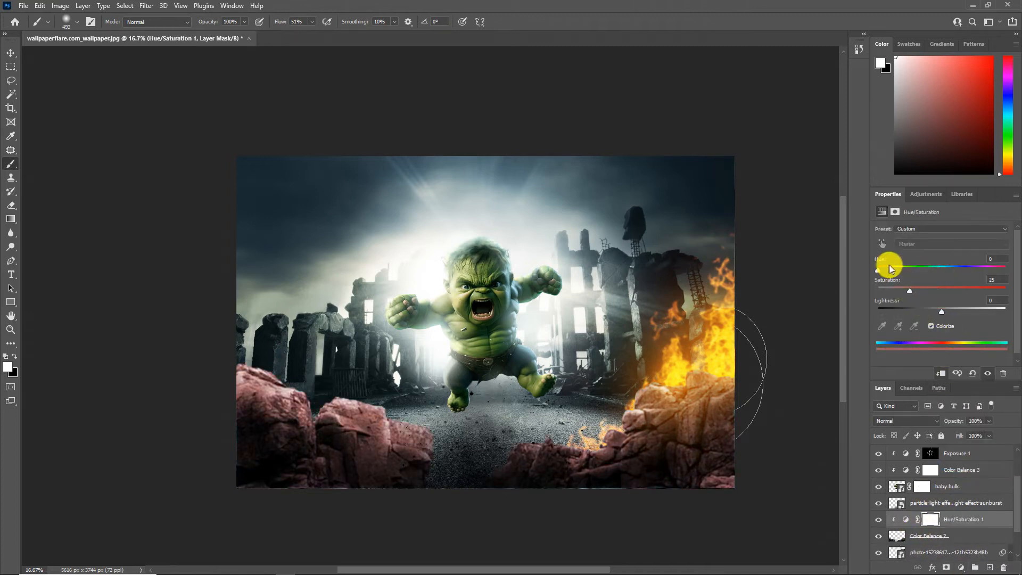
{"action": "left_click_drag", "start_coordinate": [910, 291], "coordinate": [942, 291]}
{"action": "left_click_drag", "start_coordinate": [886, 270], "coordinate": [889, 270]}
Restrict the orange tint to the rocks' fire-facing edges through its black mask and set hue 29 and saturation 61.
{"action": "double_click", "coordinate": [999, 519]}
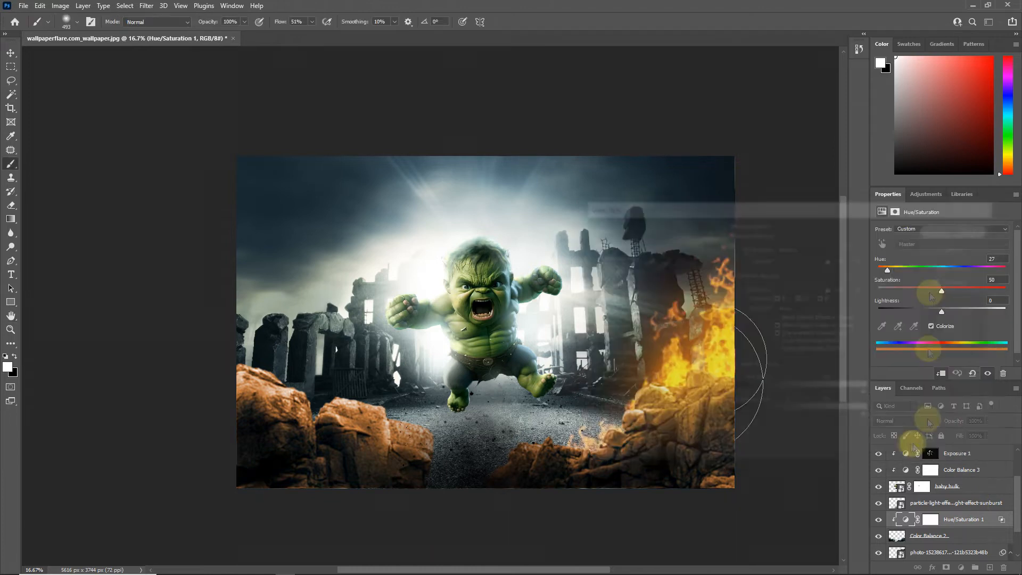
{"action": "left_click", "coordinate": [930, 519]}
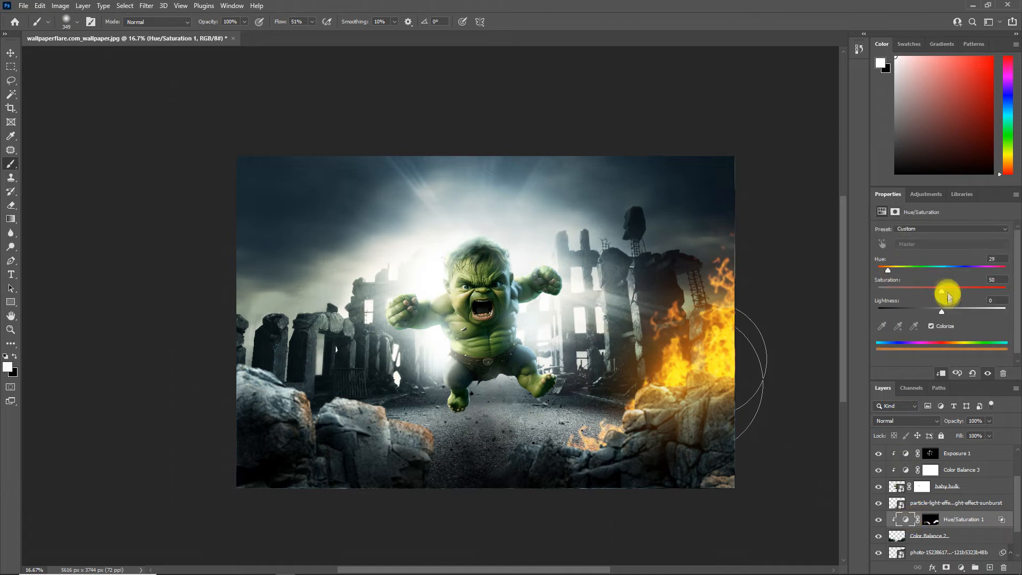
{"action": "left_click", "coordinate": [843, 368]}
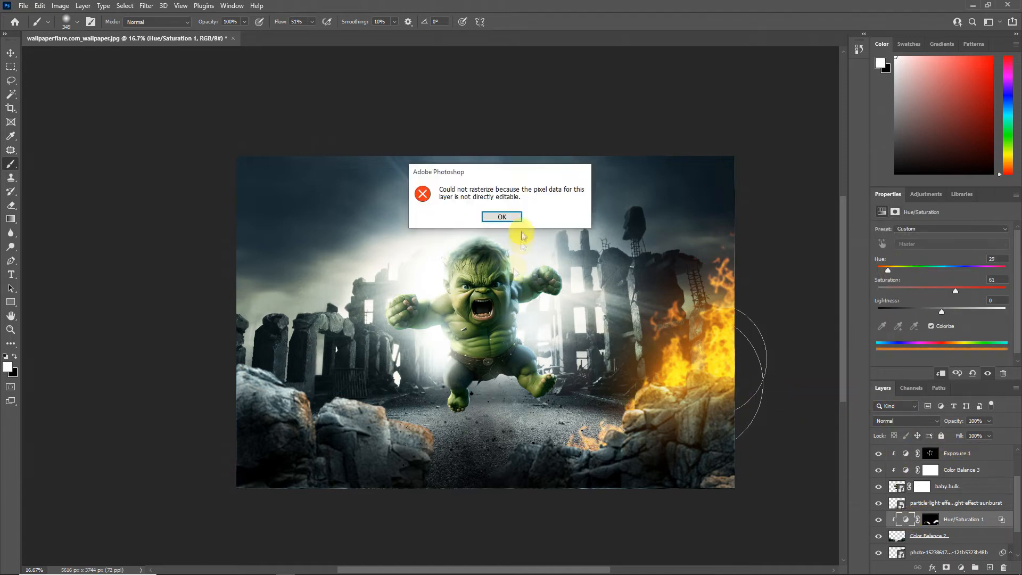
{"action": "left_click", "coordinate": [498, 215]}
Set the burning-sparks layer to Screen blending and hide it with a black mask.
{"action": "key", "text": "z"}
{"action": "left_click", "coordinate": [411, 296]}
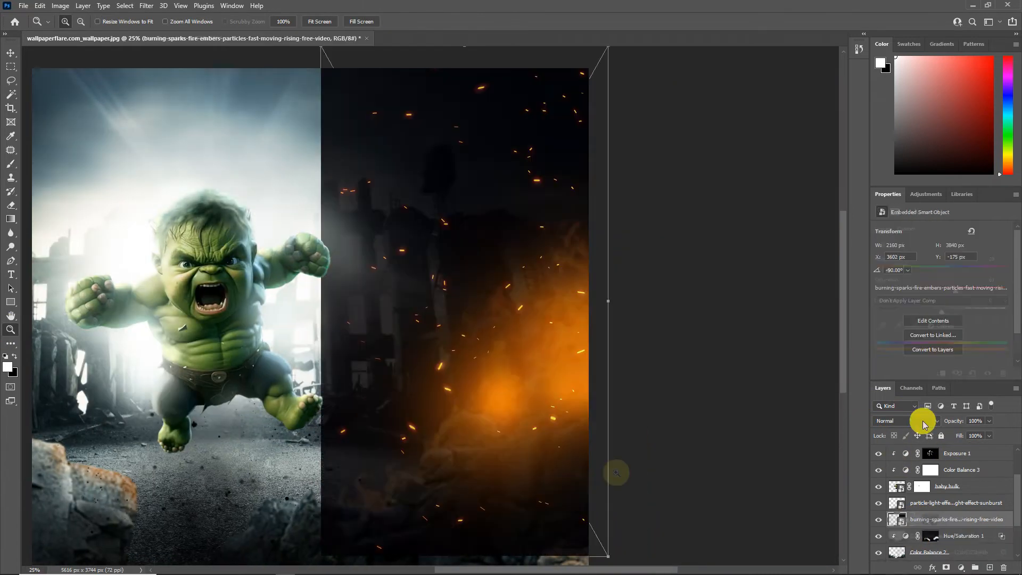
{"action": "left_click", "coordinate": [923, 421]}
{"action": "left_click", "coordinate": [904, 418]}
{"action": "left_click", "coordinate": [946, 568], "text": "alt"}
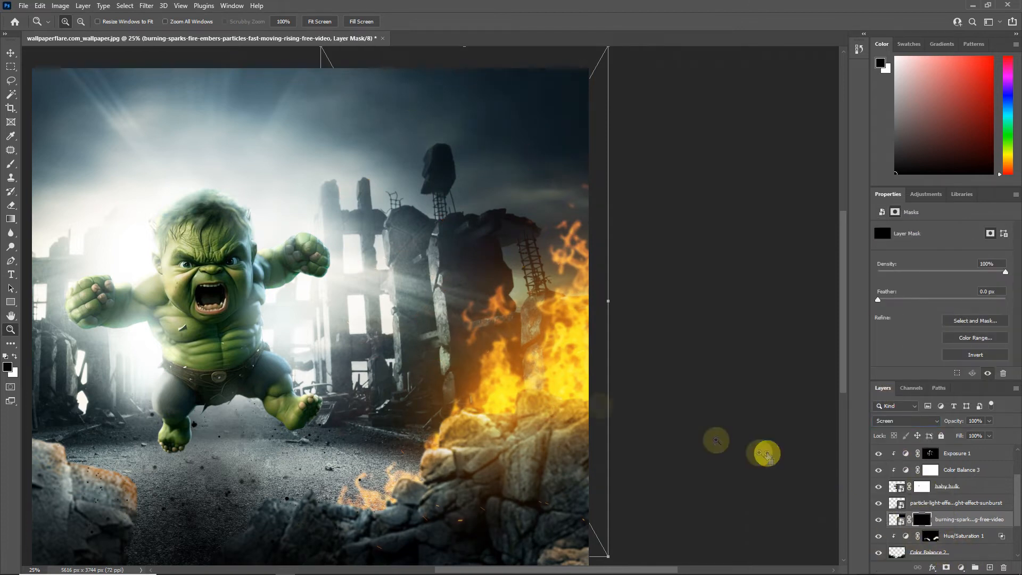
Reveal the sparks around the flames and right-hand ruins by painting on the layer's mask with a large white brush.
{"action": "left_click", "coordinate": [11, 164]}
{"action": "key", "text": "x"}
{"action": "left_click_drag", "start_coordinate": [394, 367], "coordinate": [549, 209]}
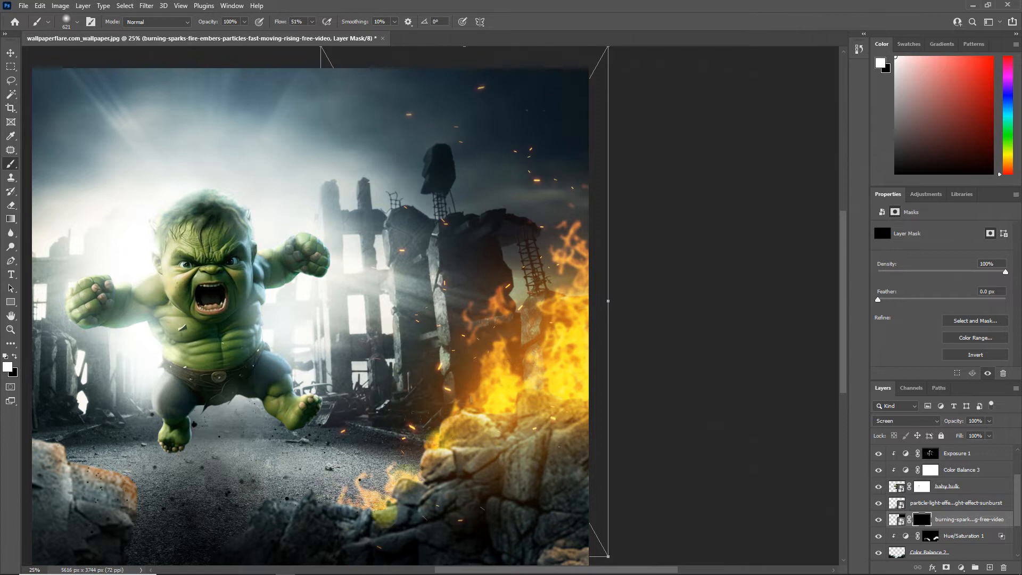
Apply a Gaussian Blur to the burning-sparks layer as a smart filter.
{"action": "left_click", "coordinate": [955, 525]}
{"action": "left_click", "coordinate": [162, 5]}
{"action": "left_click", "coordinate": [155, 17]}
{"action": "left_click", "coordinate": [742, 121]}
Add an Exposure adjustment clipped to the burning-sparks layer and set its exposure to +1.33.
{"action": "left_click", "coordinate": [961, 567]}
{"action": "left_click", "coordinate": [953, 454]}
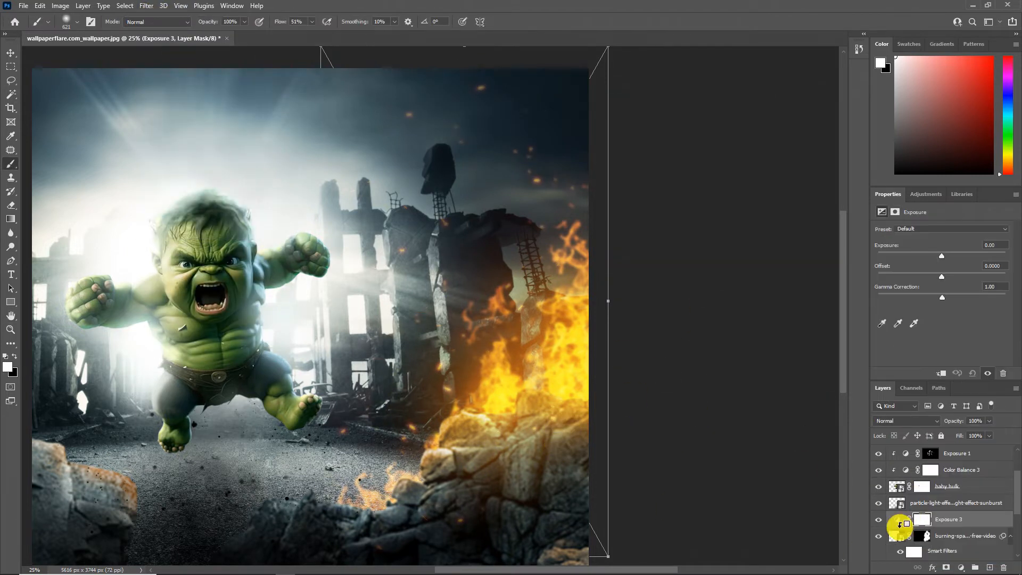
{"action": "left_click", "coordinate": [11, 330]}
{"action": "left_click", "coordinate": [295, 374], "text": "alt"}
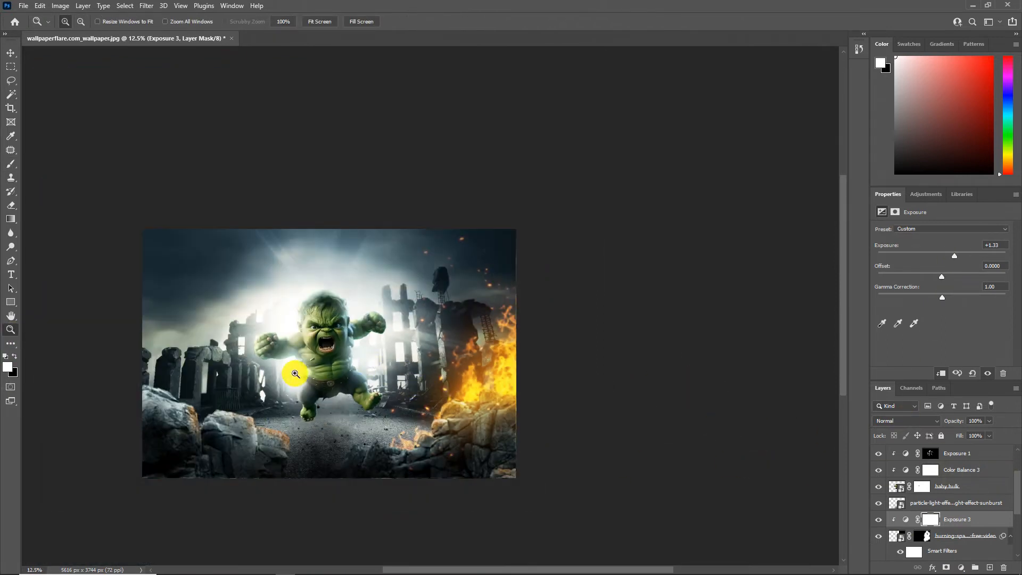
Add an orange Solid Color fill above the Hulk's Exposure 2 layer, clipped to the character, with Linear Dodge (Add) blending.
{"action": "left_click", "coordinate": [331, 339]}
{"action": "left_click", "coordinate": [331, 339]}
{"action": "left_click", "coordinate": [331, 339]}
{"action": "left_click", "coordinate": [331, 339]}
{"action": "scroll", "coordinate": [951, 506], "scroll_direction": "down", "scroll_amount": 3}
{"action": "scroll", "coordinate": [953, 511], "scroll_direction": "up", "scroll_amount": 3}
{"action": "left_click", "coordinate": [951, 503]}
{"action": "scroll", "coordinate": [972, 495], "scroll_direction": "up", "scroll_amount": 2}
{"action": "left_click", "coordinate": [973, 490]}
{"action": "left_click", "coordinate": [961, 567]}
{"action": "left_click", "coordinate": [953, 387]}
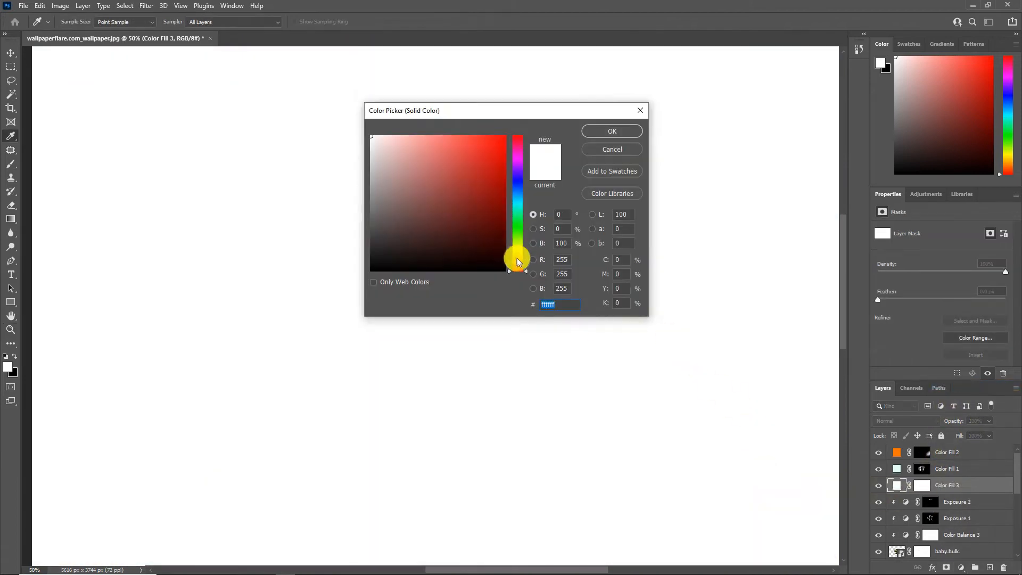
{"action": "left_click", "coordinate": [516, 257]}
{"action": "left_click", "coordinate": [497, 135]}
{"action": "left_click", "coordinate": [599, 133]}
{"action": "left_click", "coordinate": [905, 421]}
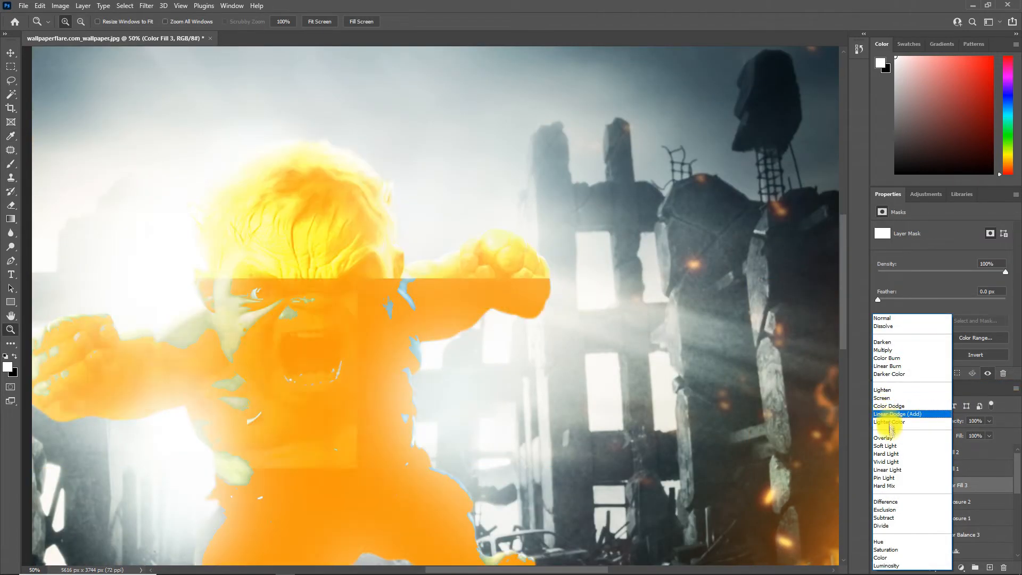
{"action": "left_click", "coordinate": [885, 415]}
Split the clipped fill's underlying-layer Blend If black point to 0 / 37 and keep its colour at #ff8b0f.
{"action": "double_click", "coordinate": [994, 489]}
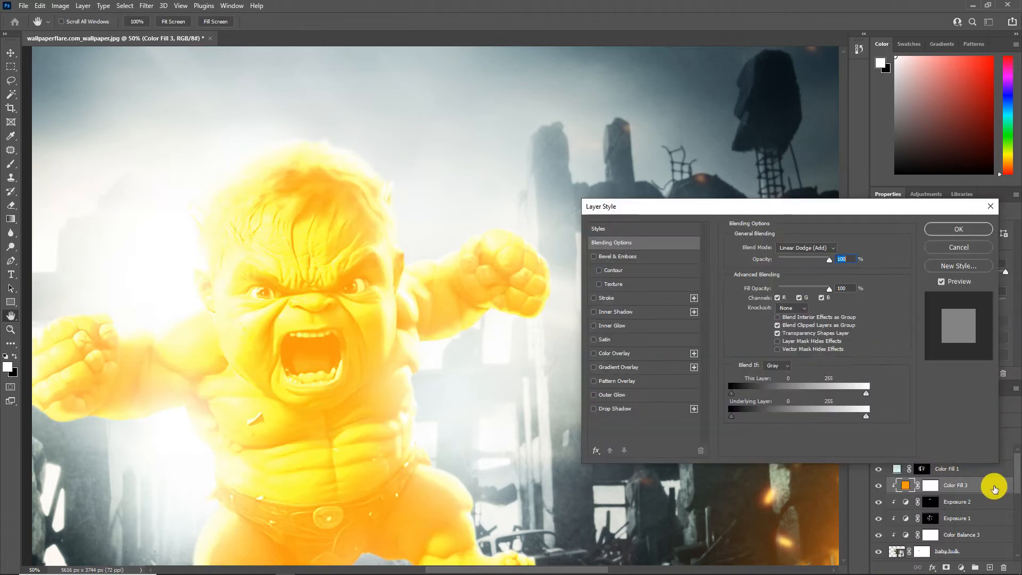
{"action": "mouse_move", "coordinate": [734, 418]}
{"action": "left_mouse_down"}
{"action": "mouse_move", "coordinate": [764, 414]}
{"action": "mouse_move", "coordinate": [744, 413]}
{"action": "left_mouse_up"}
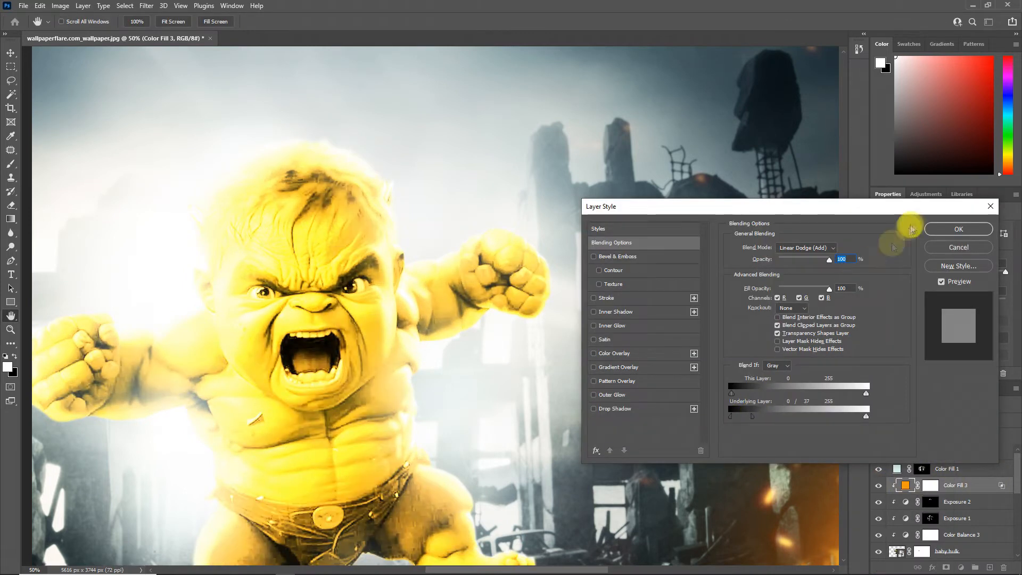
{"action": "left_click", "coordinate": [937, 229]}
{"action": "left_click", "coordinate": [923, 485]}
{"action": "double_click", "coordinate": [903, 485]}
{"action": "left_click", "coordinate": [521, 258]}
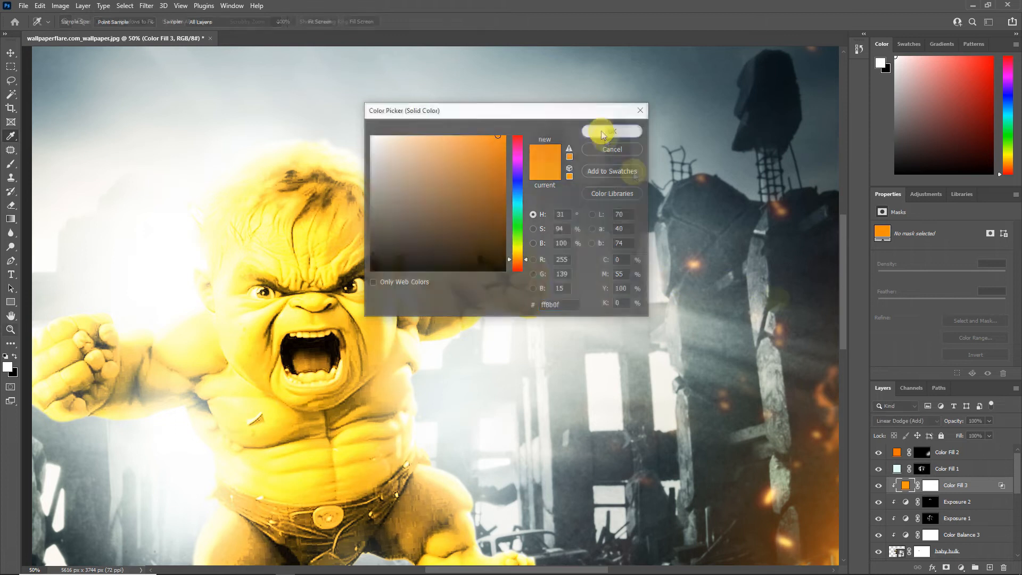
{"action": "left_click", "coordinate": [599, 130]}
Invert the clipped fill's mask and paint an orange rim light along the sole of the Hulk's right-hand foot.
{"action": "left_click", "coordinate": [925, 483]}
{"action": "key", "text": "ctrl+i"}
{"action": "left_click_drag", "start_coordinate": [449, 523], "coordinate": [370, 388]}
{"action": "left_click", "coordinate": [466, 468]}
{"action": "right_click", "coordinate": [417, 338]}
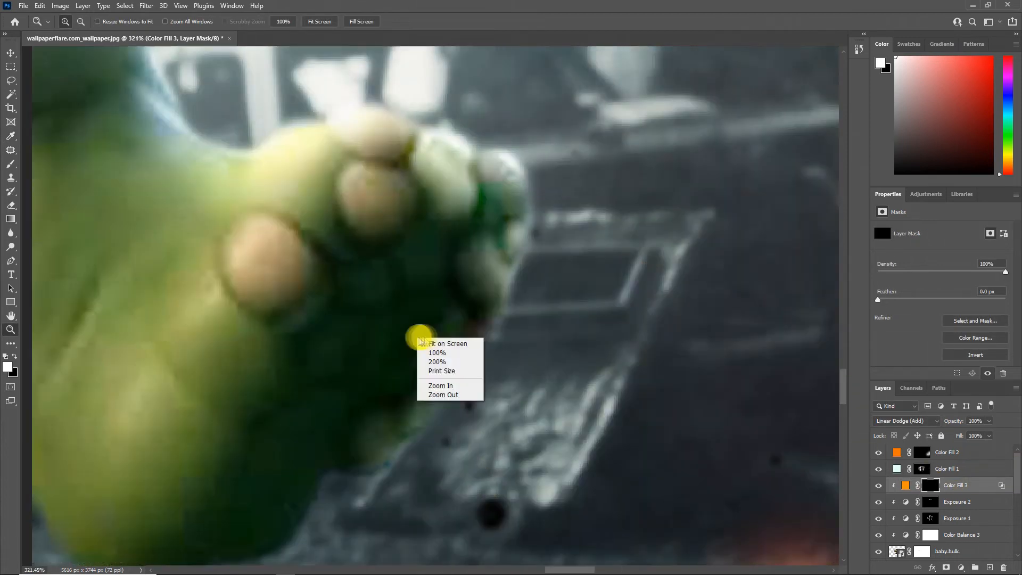
{"action": "left_click", "coordinate": [388, 323]}
{"action": "left_click", "coordinate": [296, 288], "text": "alt"}
{"action": "key", "text": "b"}
{"action": "left_click_drag", "start_coordinate": [437, 361], "coordinate": [171, 363]}
{"action": "left_click_drag", "start_coordinate": [320, 408], "coordinate": [267, 399]}
{"action": "left_click_drag", "start_coordinate": [211, 468], "coordinate": [307, 421]}
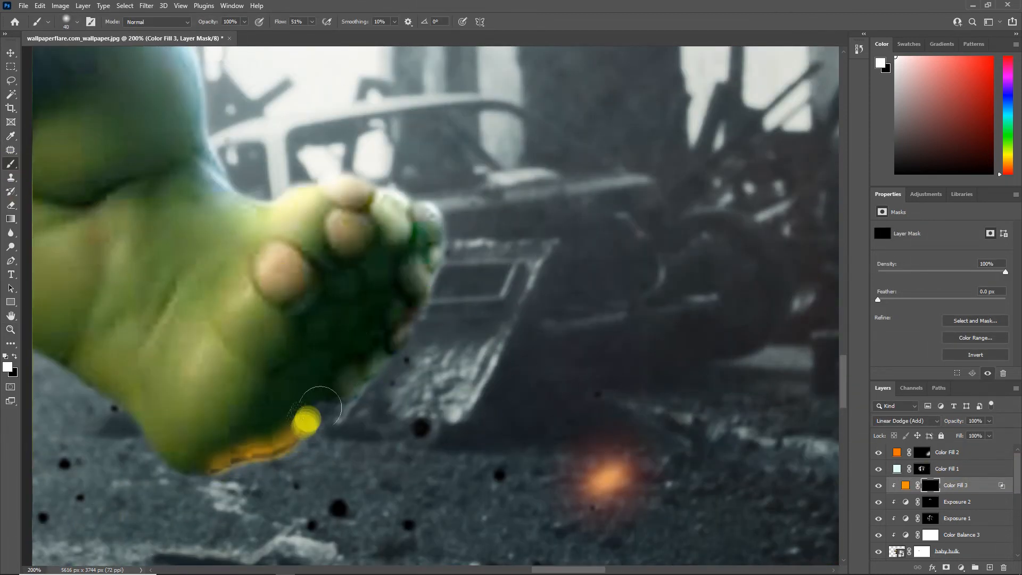
Continue the orange rim light over the toes, lower leg and thigh on the fire-facing side, refining it with black.
{"action": "left_click_drag", "start_coordinate": [420, 286], "coordinate": [446, 287]}
{"action": "mouse_move", "coordinate": [430, 278]}
{"action": "left_mouse_down"}
{"action": "mouse_move", "coordinate": [343, 406]}
{"action": "mouse_move", "coordinate": [243, 449]}
{"action": "left_mouse_up"}
{"action": "left_click_drag", "start_coordinate": [287, 357], "coordinate": [370, 467]}
{"action": "mouse_move", "coordinate": [433, 420]}
{"action": "left_mouse_down"}
{"action": "mouse_move", "coordinate": [474, 337]}
{"action": "mouse_move", "coordinate": [396, 319]}
{"action": "left_mouse_up"}
{"action": "mouse_move", "coordinate": [360, 330]}
{"action": "left_mouse_down"}
{"action": "mouse_move", "coordinate": [342, 328]}
{"action": "mouse_move", "coordinate": [256, 235]}
{"action": "left_mouse_up"}
{"action": "left_click_drag", "start_coordinate": [318, 281], "coordinate": [364, 433]}
{"action": "left_click_drag", "start_coordinate": [326, 410], "coordinate": [296, 278]}
{"action": "left_click_drag", "start_coordinate": [278, 340], "coordinate": [298, 426]}
{"action": "left_click_drag", "start_coordinate": [321, 357], "coordinate": [280, 274]}
{"action": "mouse_move", "coordinate": [266, 273]}
{"action": "left_mouse_down"}
{"action": "mouse_move", "coordinate": [308, 310]}
{"action": "mouse_move", "coordinate": [290, 325]}
{"action": "mouse_move", "coordinate": [339, 346]}
{"action": "mouse_move", "coordinate": [179, 242]}
{"action": "mouse_move", "coordinate": [339, 332]}
{"action": "mouse_move", "coordinate": [345, 384]}
{"action": "mouse_move", "coordinate": [143, 244]}
{"action": "mouse_move", "coordinate": [331, 391]}
{"action": "left_mouse_up"}
{"action": "left_click_drag", "start_coordinate": [160, 285], "coordinate": [296, 400]}
{"action": "key", "text": "x"}
{"action": "left_click_drag", "start_coordinate": [161, 309], "coordinate": [228, 391]}
{"action": "right_click", "coordinate": [191, 401]}
{"action": "left_click_drag", "start_coordinate": [153, 342], "coordinate": [260, 427]}
{"action": "mouse_move", "coordinate": [183, 360]}
{"action": "left_mouse_down"}
{"action": "mouse_move", "coordinate": [282, 449]}
{"action": "mouse_move", "coordinate": [274, 462]}
{"action": "left_mouse_up"}
{"action": "left_click_drag", "start_coordinate": [244, 359], "coordinate": [292, 508]}
{"action": "left_click_drag", "start_coordinate": [378, 485], "coordinate": [362, 481]}
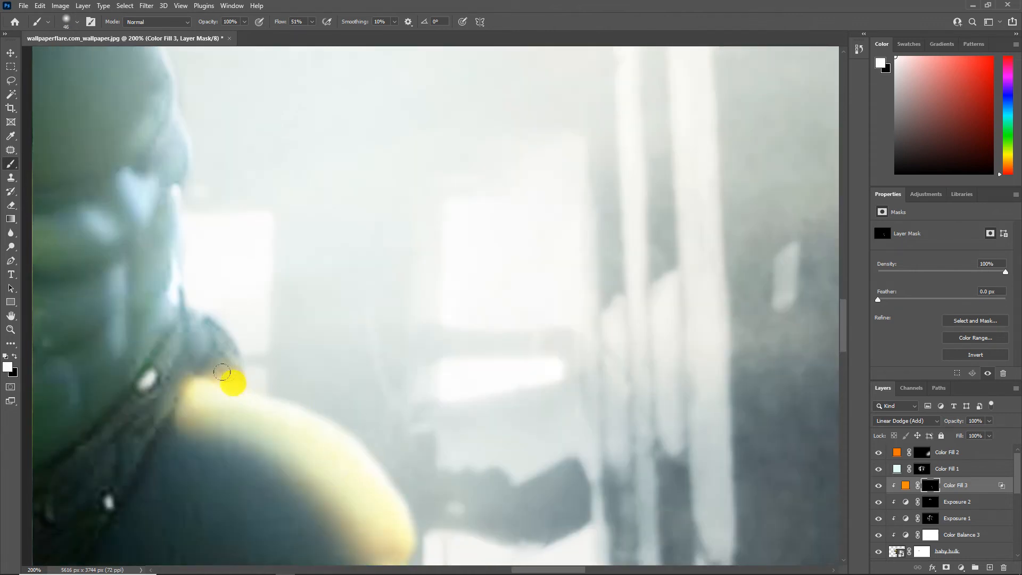
Paint the orange rim light along the Hulk's hip, waist and fire-facing torso at 12% flow, trimming the excess with black.
{"action": "left_click_drag", "start_coordinate": [230, 375], "coordinate": [210, 304]}
{"action": "left_click_drag", "start_coordinate": [222, 388], "coordinate": [272, 459]}
{"action": "left_click_drag", "start_coordinate": [184, 404], "coordinate": [178, 391]}
{"action": "left_click_drag", "start_coordinate": [161, 349], "coordinate": [121, 437]}
{"action": "mouse_move", "coordinate": [201, 349]}
{"action": "left_mouse_down"}
{"action": "mouse_move", "coordinate": [212, 347]}
{"action": "mouse_move", "coordinate": [230, 286]}
{"action": "mouse_move", "coordinate": [205, 376]}
{"action": "left_mouse_up"}
{"action": "left_click_drag", "start_coordinate": [202, 323], "coordinate": [181, 436]}
{"action": "mouse_move", "coordinate": [152, 191]}
{"action": "left_mouse_down"}
{"action": "mouse_move", "coordinate": [173, 182]}
{"action": "mouse_move", "coordinate": [177, 329]}
{"action": "left_mouse_up"}
{"action": "left_click_drag", "start_coordinate": [167, 250], "coordinate": [155, 349]}
{"action": "mouse_move", "coordinate": [149, 314]}
{"action": "left_mouse_down"}
{"action": "mouse_move", "coordinate": [116, 323]}
{"action": "mouse_move", "coordinate": [120, 407]}
{"action": "left_mouse_up"}
{"action": "left_click_drag", "start_coordinate": [117, 402], "coordinate": [340, 375]}
{"action": "left_click_drag", "start_coordinate": [329, 376], "coordinate": [350, 376]}
{"action": "left_click_drag", "start_coordinate": [352, 330], "coordinate": [375, 407]}
{"action": "key", "text": "x"}
{"action": "mouse_move", "coordinate": [310, 421]}
{"action": "left_mouse_down"}
{"action": "mouse_move", "coordinate": [347, 327]}
{"action": "mouse_move", "coordinate": [279, 466]}
{"action": "left_mouse_up"}
{"action": "left_click_drag", "start_coordinate": [335, 351], "coordinate": [292, 451]}
{"action": "key", "text": "x"}
Paint the orange rim light along the underside of the fire-facing arm and fist.
{"action": "mouse_move", "coordinate": [376, 398]}
{"action": "left_mouse_down"}
{"action": "mouse_move", "coordinate": [337, 363]}
{"action": "mouse_move", "coordinate": [377, 263]}
{"action": "mouse_move", "coordinate": [328, 228]}
{"action": "left_mouse_up"}
{"action": "left_click_drag", "start_coordinate": [328, 228], "coordinate": [387, 299]}
{"action": "mouse_move", "coordinate": [376, 243]}
{"action": "left_mouse_down"}
{"action": "mouse_move", "coordinate": [371, 345]}
{"action": "mouse_move", "coordinate": [569, 304]}
{"action": "mouse_move", "coordinate": [597, 287]}
{"action": "left_mouse_up"}
{"action": "left_click_drag", "start_coordinate": [660, 221], "coordinate": [340, 254]}
{"action": "mouse_move", "coordinate": [468, 279]}
{"action": "left_mouse_down"}
{"action": "mouse_move", "coordinate": [578, 194]}
{"action": "mouse_move", "coordinate": [490, 258]}
{"action": "mouse_move", "coordinate": [548, 164]}
{"action": "mouse_move", "coordinate": [413, 235]}
{"action": "mouse_move", "coordinate": [637, 267]}
{"action": "mouse_move", "coordinate": [675, 260]}
{"action": "left_mouse_up"}
Paint and refine an orange highlight down the fire-facing side of the Hulk's face, from temple to jaw.
{"action": "left_click_drag", "start_coordinate": [311, 373], "coordinate": [329, 192]}
{"action": "mouse_move", "coordinate": [314, 183]}
{"action": "left_mouse_down"}
{"action": "mouse_move", "coordinate": [317, 313]}
{"action": "mouse_move", "coordinate": [355, 370]}
{"action": "mouse_move", "coordinate": [383, 300]}
{"action": "left_mouse_up"}
{"action": "right_click", "coordinate": [370, 288], "text": "alt"}
{"action": "left_click_drag", "start_coordinate": [371, 298], "coordinate": [367, 339]}
{"action": "left_click_drag", "start_coordinate": [356, 220], "coordinate": [375, 297]}
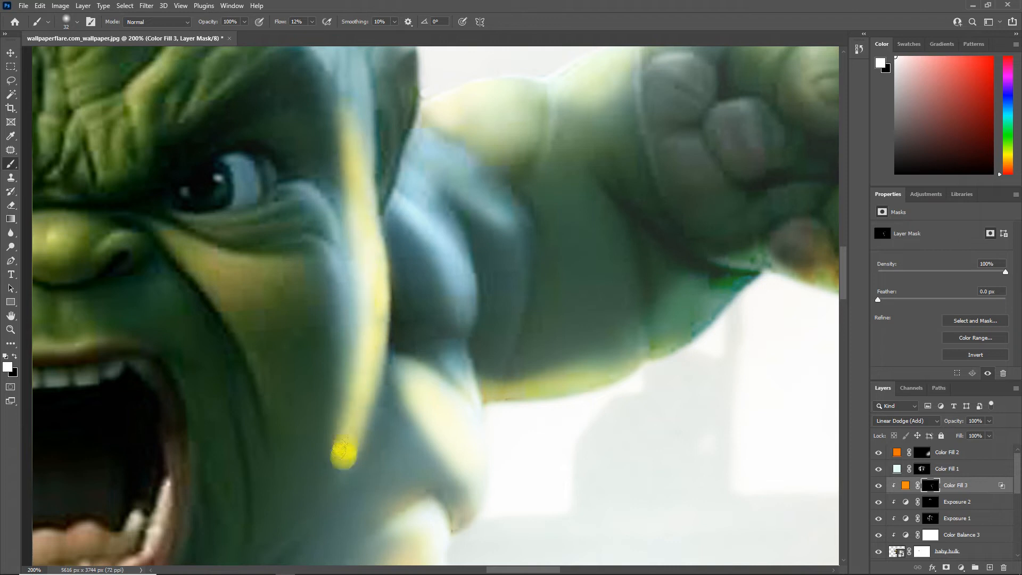
{"action": "mouse_move", "coordinate": [332, 421]}
{"action": "left_mouse_down"}
{"action": "mouse_move", "coordinate": [344, 271]}
{"action": "mouse_move", "coordinate": [344, 432]}
{"action": "left_mouse_up"}
{"action": "key", "text": "x"}
{"action": "key", "text": "x"}
{"action": "right_click", "coordinate": [329, 447], "text": "alt"}
{"action": "mouse_move", "coordinate": [318, 256]}
{"action": "left_mouse_down"}
{"action": "mouse_move", "coordinate": [311, 427]}
{"action": "mouse_move", "coordinate": [297, 353]}
{"action": "mouse_move", "coordinate": [334, 377]}
{"action": "left_mouse_up"}
{"action": "right_click", "coordinate": [332, 425], "text": "alt"}
{"action": "key", "text": "x"}
{"action": "key", "text": "x"}
{"action": "key", "text": "x"}
{"action": "mouse_move", "coordinate": [344, 324]}
{"action": "left_mouse_down"}
{"action": "mouse_move", "coordinate": [331, 228]}
{"action": "mouse_move", "coordinate": [343, 234]}
{"action": "left_mouse_up"}
{"action": "left_click_drag", "start_coordinate": [378, 196], "coordinate": [404, 216]}
Add soft orange highlights to the shoulder and upper-arm muscles beside the Hulk's face.
{"action": "left_click", "coordinate": [11, 330]}
{"action": "left_click", "coordinate": [300, 405], "text": "alt"}
{"action": "left_click", "coordinate": [299, 404], "text": "alt"}
{"action": "left_click", "coordinate": [336, 440]}
{"action": "left_click", "coordinate": [336, 441]}
{"action": "left_click", "coordinate": [337, 441]}
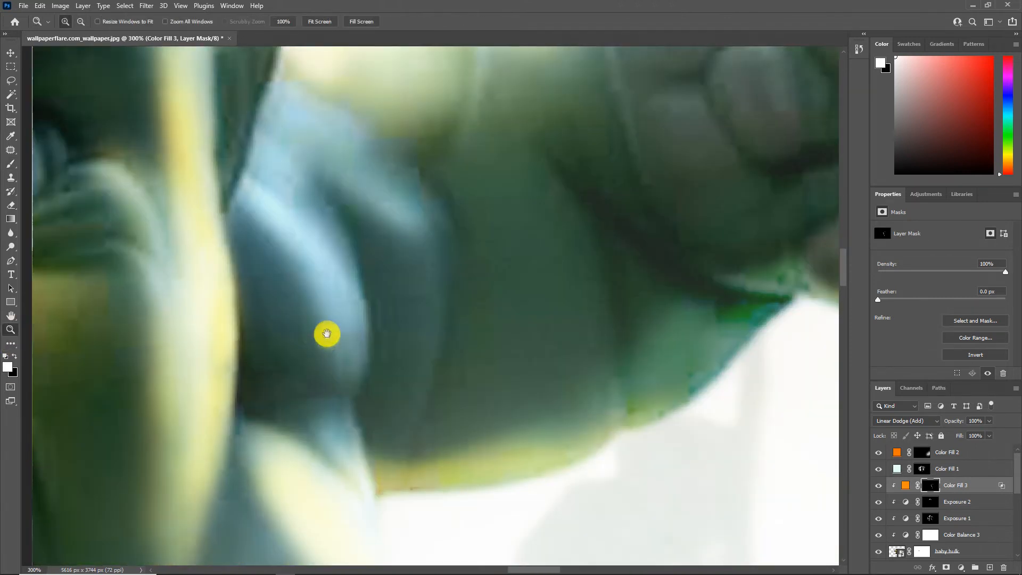
{"action": "left_click", "coordinate": [10, 163]}
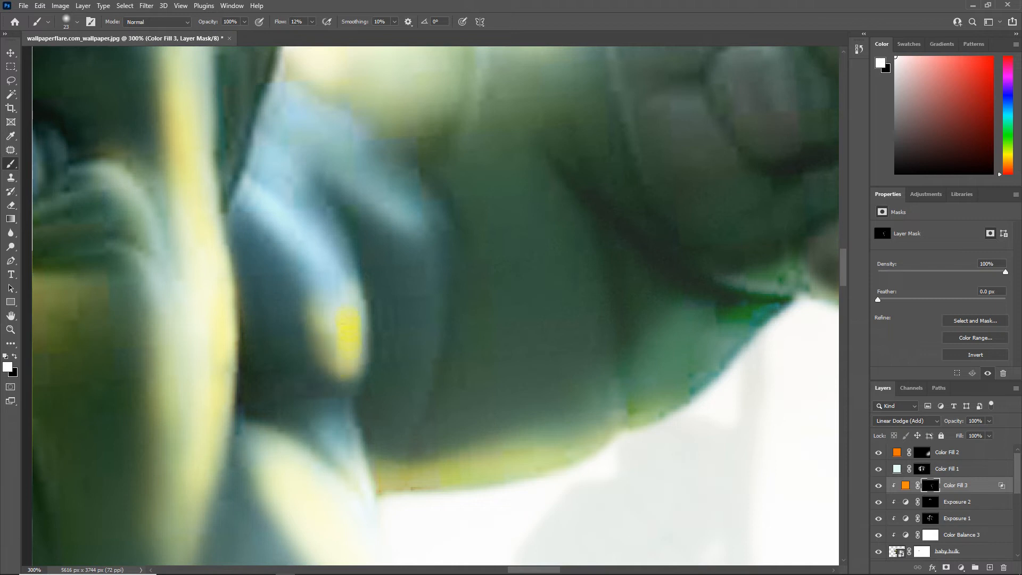
{"action": "left_click_drag", "start_coordinate": [274, 306], "coordinate": [278, 289]}
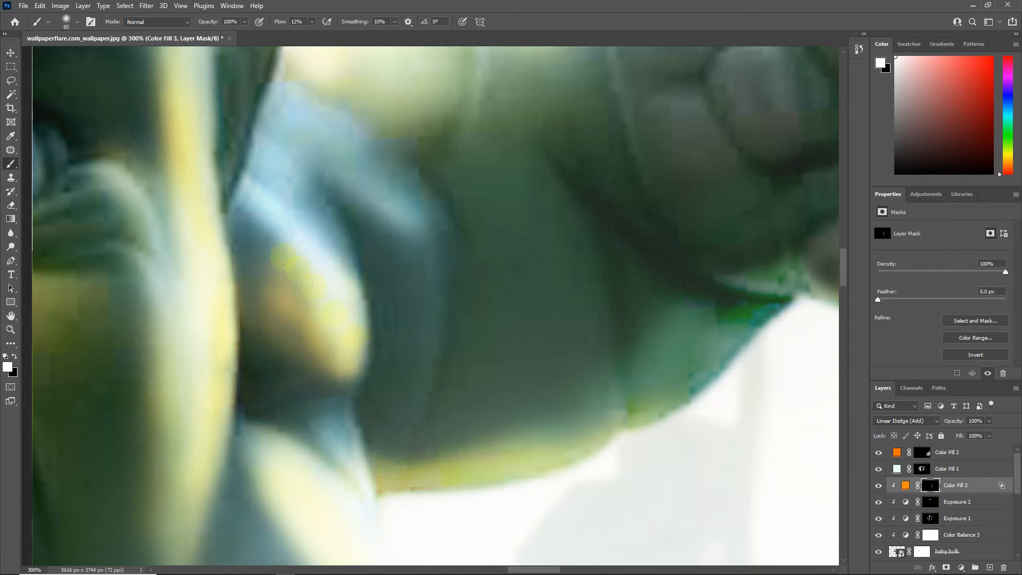
{"action": "right_click", "coordinate": [390, 417], "text": "alt"}
{"action": "left_click_drag", "start_coordinate": [353, 415], "coordinate": [349, 432]}
{"action": "left_click_drag", "start_coordinate": [408, 212], "coordinate": [420, 390]}
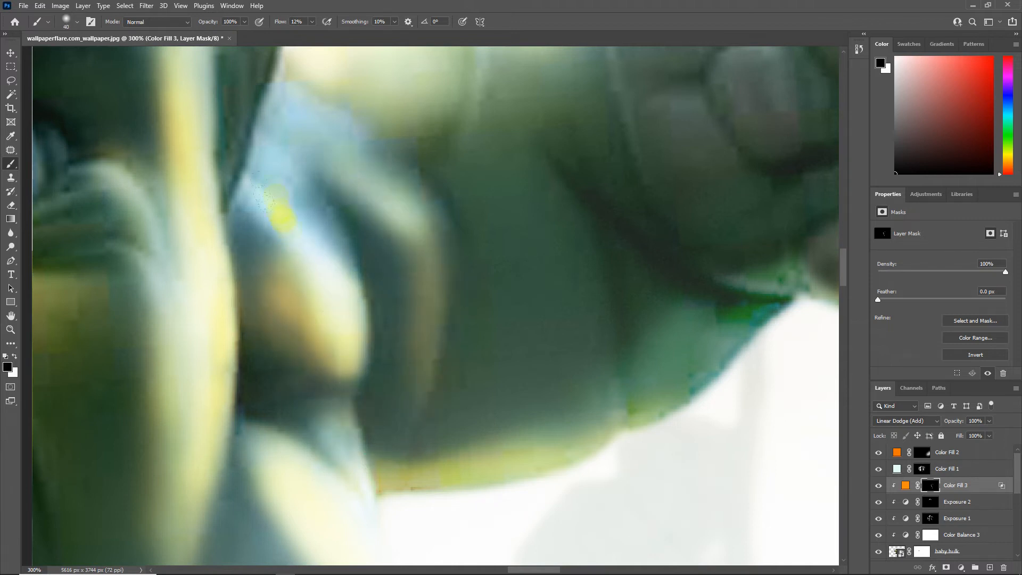
Clean up the orange rim light around the Hulk's fire-facing thigh and knee with a small soft black brush.
{"action": "left_click", "coordinate": [11, 329]}
{"action": "right_click", "coordinate": [165, 313]}
{"action": "left_click", "coordinate": [185, 317]}
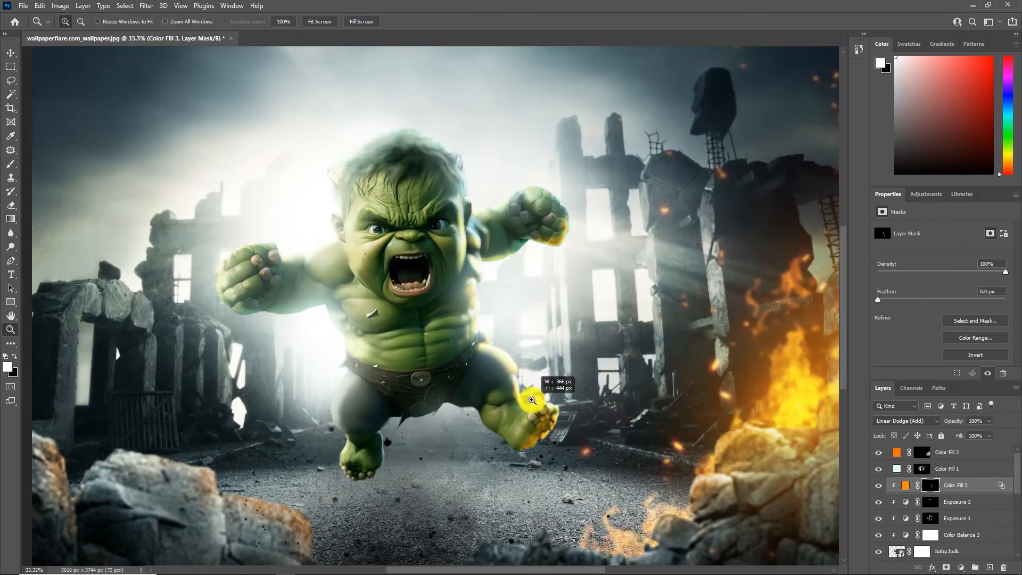
{"action": "left_click_drag", "start_coordinate": [533, 401], "coordinate": [532, 401]}
{"action": "key", "text": "b"}
{"action": "right_click", "coordinate": [521, 392], "text": "alt"}
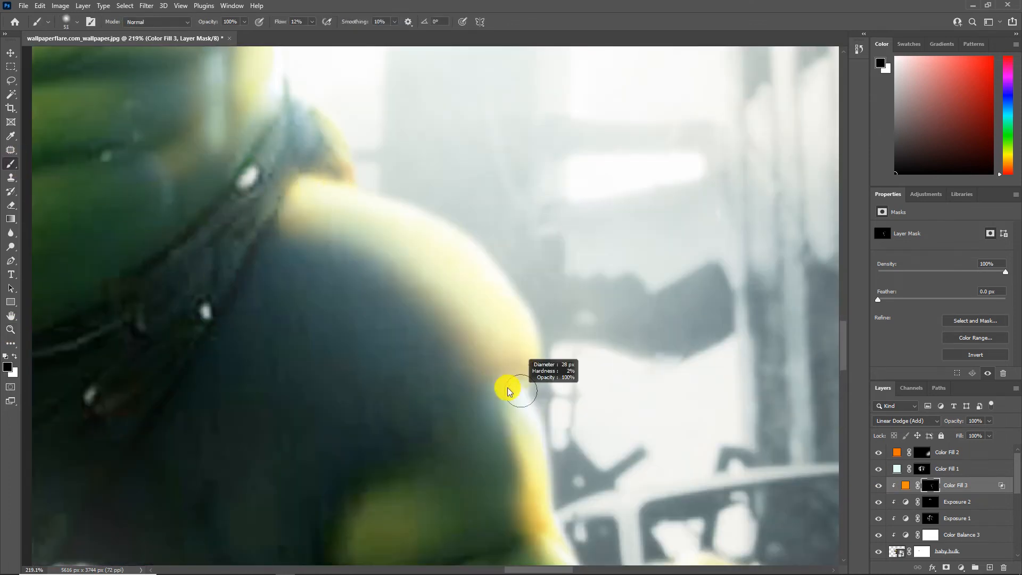
Paint the orange rim light along the fire-facing edge of the Hulk's other calf and foot.
{"action": "left_click", "coordinate": [10, 329]}
{"action": "key", "text": "ctrl+0"}
{"action": "left_click_drag", "start_coordinate": [354, 379], "coordinate": [431, 454]}
{"action": "left_click", "coordinate": [11, 164]}
{"action": "key", "text": "x"}
{"action": "mouse_move", "coordinate": [511, 440]}
{"action": "left_mouse_down"}
{"action": "mouse_move", "coordinate": [518, 267]}
{"action": "mouse_move", "coordinate": [506, 250]}
{"action": "left_mouse_up"}
{"action": "right_click", "coordinate": [531, 376], "text": "alt"}
{"action": "left_click_drag", "start_coordinate": [482, 376], "coordinate": [450, 387]}
{"action": "left_click_drag", "start_coordinate": [452, 486], "coordinate": [365, 561]}
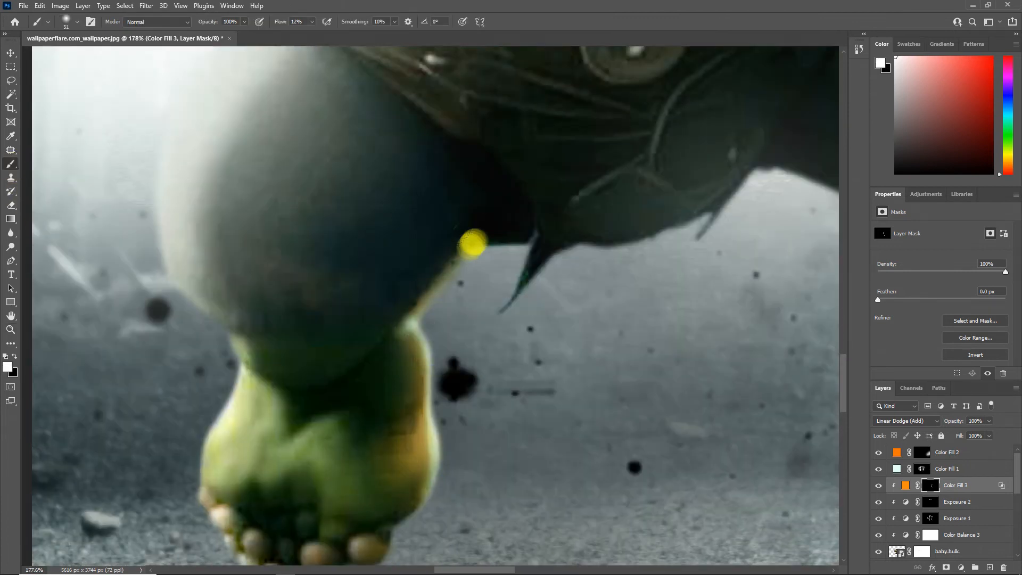
Add soft orange highlights to the fire-facing abdomen and chest muscles, trimming the excess with black.
{"action": "left_click_drag", "start_coordinate": [654, 224], "coordinate": [438, 302]}
{"action": "left_click_drag", "start_coordinate": [530, 222], "coordinate": [357, 526]}
{"action": "left_click_drag", "start_coordinate": [437, 209], "coordinate": [422, 228]}
{"action": "left_click_drag", "start_coordinate": [455, 96], "coordinate": [358, 355]}
{"action": "left_click_drag", "start_coordinate": [354, 174], "coordinate": [314, 224]}
{"action": "right_click", "coordinate": [345, 213], "text": "alt"}
{"action": "key", "text": "x"}
{"action": "mouse_move", "coordinate": [361, 101]}
{"action": "left_mouse_down"}
{"action": "mouse_move", "coordinate": [296, 181]}
{"action": "mouse_move", "coordinate": [296, 218]}
{"action": "left_mouse_up"}
{"action": "left_click_drag", "start_coordinate": [170, 219], "coordinate": [235, 390]}
Extend the orange highlight along the Hulk's lower jaw and cheek, alternating white and black to soften it.
{"action": "right_click", "coordinate": [354, 339], "text": "alt"}
{"action": "key", "text": "x"}
{"action": "mouse_move", "coordinate": [309, 377]}
{"action": "left_mouse_down"}
{"action": "mouse_move", "coordinate": [211, 432]}
{"action": "mouse_move", "coordinate": [248, 393]}
{"action": "left_mouse_up"}
{"action": "mouse_move", "coordinate": [313, 354]}
{"action": "left_mouse_down"}
{"action": "mouse_move", "coordinate": [266, 409]}
{"action": "mouse_move", "coordinate": [327, 373]}
{"action": "mouse_move", "coordinate": [363, 299]}
{"action": "left_mouse_up"}
{"action": "key", "text": "x"}
{"action": "key", "text": "c"}
{"action": "key", "text": "b"}
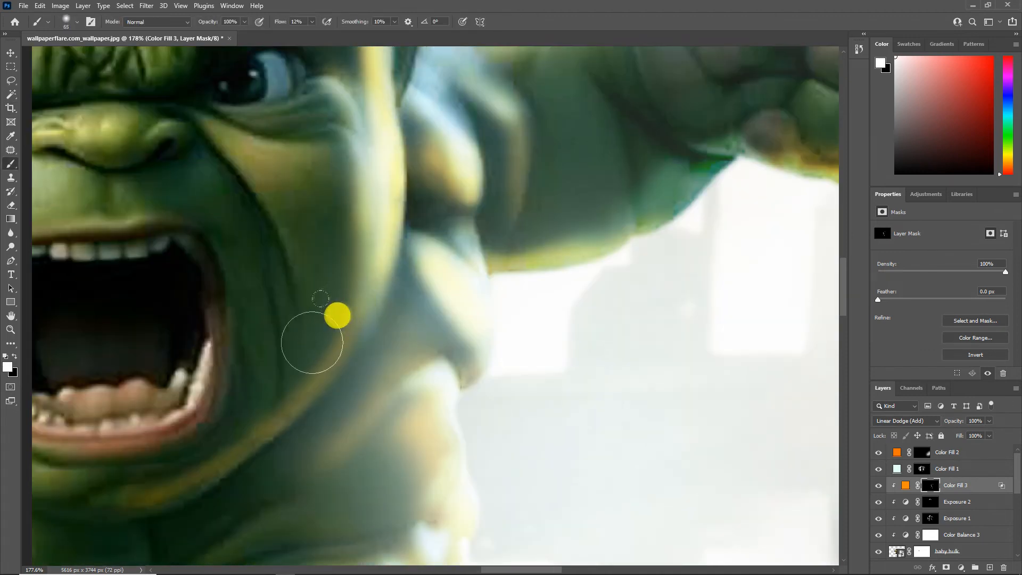
{"action": "mouse_move", "coordinate": [251, 412]}
{"action": "left_mouse_down"}
{"action": "mouse_move", "coordinate": [139, 485]}
{"action": "mouse_move", "coordinate": [198, 472]}
{"action": "left_mouse_up"}
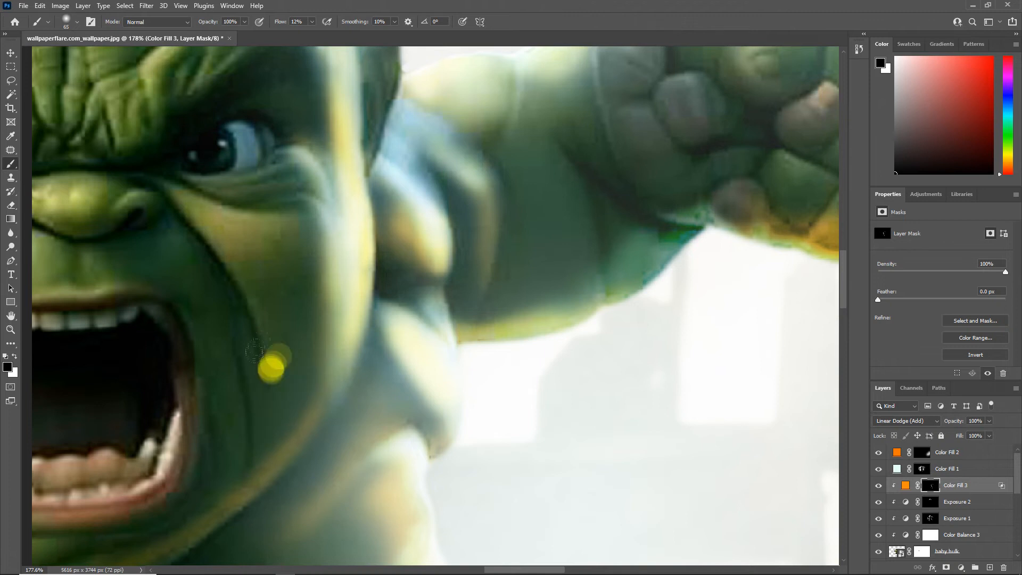
{"action": "left_click_drag", "start_coordinate": [354, 220], "coordinate": [327, 319]}
Paint an orange highlight from the Hulk's brow up the fire-facing side of the forehead and soften its edge.
{"action": "left_click_drag", "start_coordinate": [238, 245], "coordinate": [229, 343]}
{"action": "left_click_drag", "start_coordinate": [38, 113], "coordinate": [17, 195]}
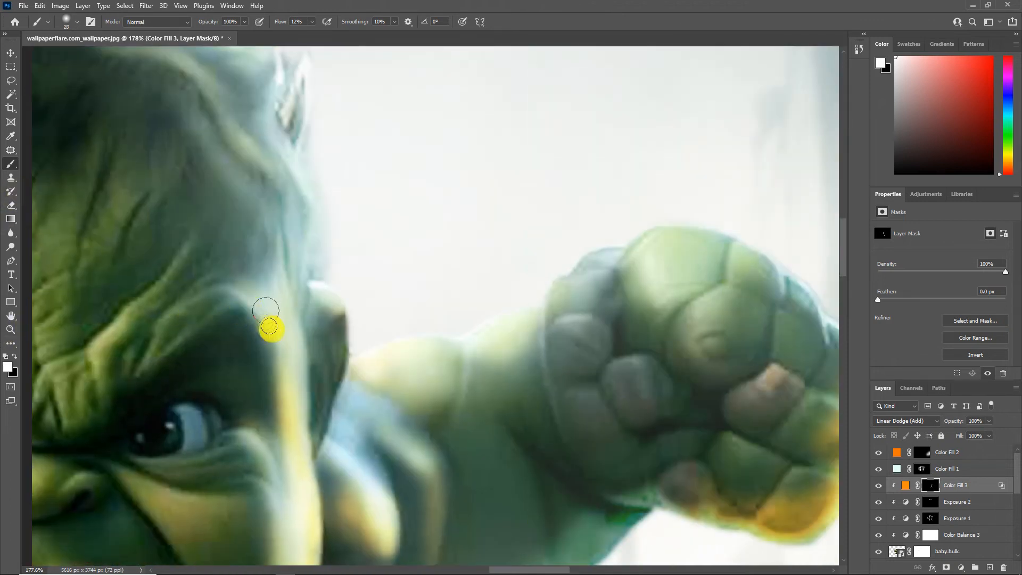
{"action": "left_click_drag", "start_coordinate": [309, 280], "coordinate": [265, 253]}
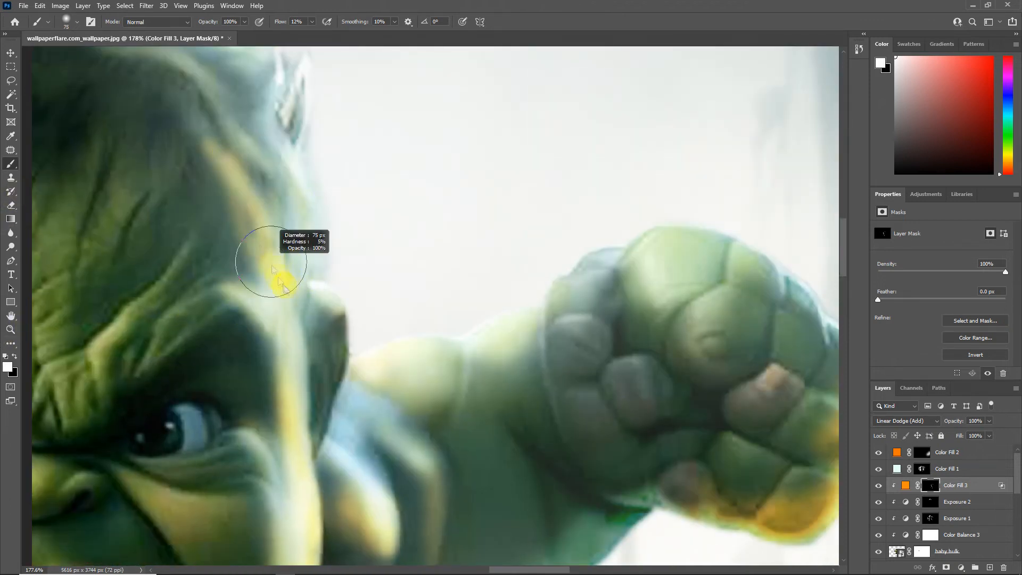
{"action": "left_click_drag", "start_coordinate": [284, 289], "coordinate": [213, 143]}
{"action": "key", "text": "x"}
{"action": "left_click_drag", "start_coordinate": [208, 206], "coordinate": [240, 240]}
Paint a small orange reflection in the iris of the fire-facing eye and a thin orange highlight along its lower eyelid.
{"action": "left_click", "coordinate": [10, 329]}
{"action": "right_click", "coordinate": [175, 334]}
{"action": "left_click", "coordinate": [196, 341]}
{"action": "mouse_move", "coordinate": [433, 235]}
{"action": "left_mouse_down"}
{"action": "mouse_move", "coordinate": [489, 282]}
{"action": "mouse_move", "coordinate": [410, 251]}
{"action": "left_mouse_up"}
{"action": "left_click", "coordinate": [474, 228]}
{"action": "left_click", "coordinate": [474, 229]}
{"action": "left_click", "coordinate": [474, 229]}
{"action": "left_click", "coordinate": [11, 163]}
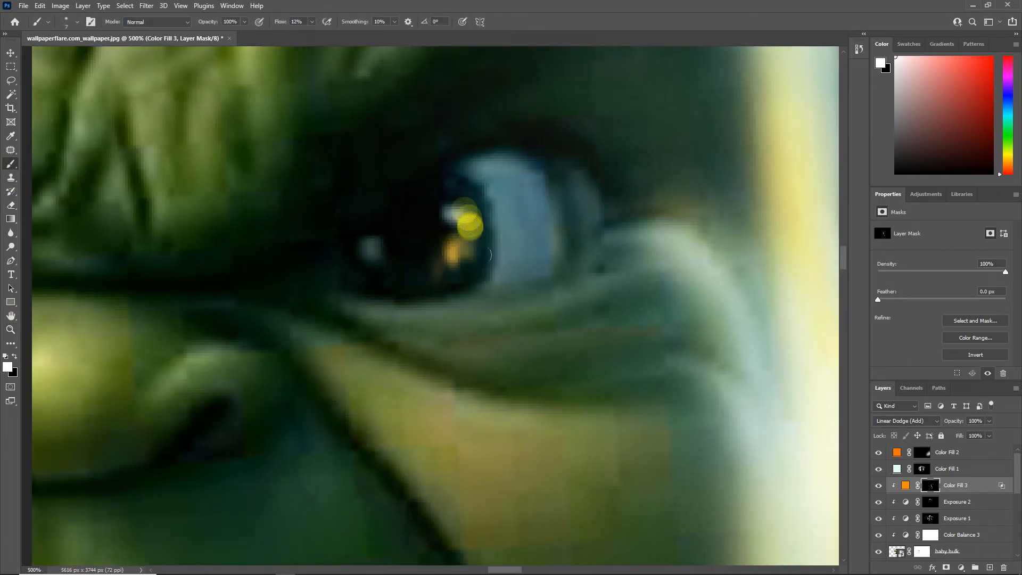
{"action": "left_click_drag", "start_coordinate": [524, 296], "coordinate": [612, 273]}
{"action": "mouse_move", "coordinate": [616, 279]}
{"action": "left_mouse_down"}
{"action": "mouse_move", "coordinate": [596, 287]}
{"action": "mouse_move", "coordinate": [685, 288]}
{"action": "left_mouse_up"}
{"action": "key", "text": "x"}
{"action": "mouse_move", "coordinate": [596, 305]}
{"action": "left_mouse_down"}
{"action": "mouse_move", "coordinate": [502, 323]}
{"action": "mouse_move", "coordinate": [583, 314]}
{"action": "left_mouse_up"}
{"action": "scroll", "coordinate": [362, 265], "scroll_direction": "down", "scroll_amount": 3}
Add a Hue/Saturation adjustment clipped to the Hulk above the orange fill, with Colorize on, hue 32 and saturation 78.
{"action": "left_click", "coordinate": [10, 330]}
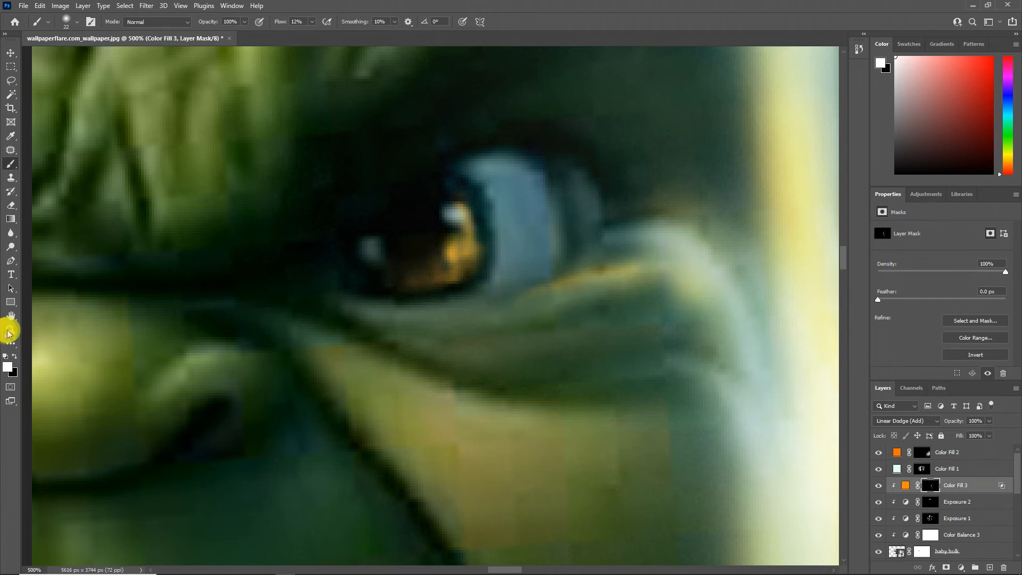
{"action": "right_click", "coordinate": [337, 285]}
{"action": "left_click", "coordinate": [353, 293]}
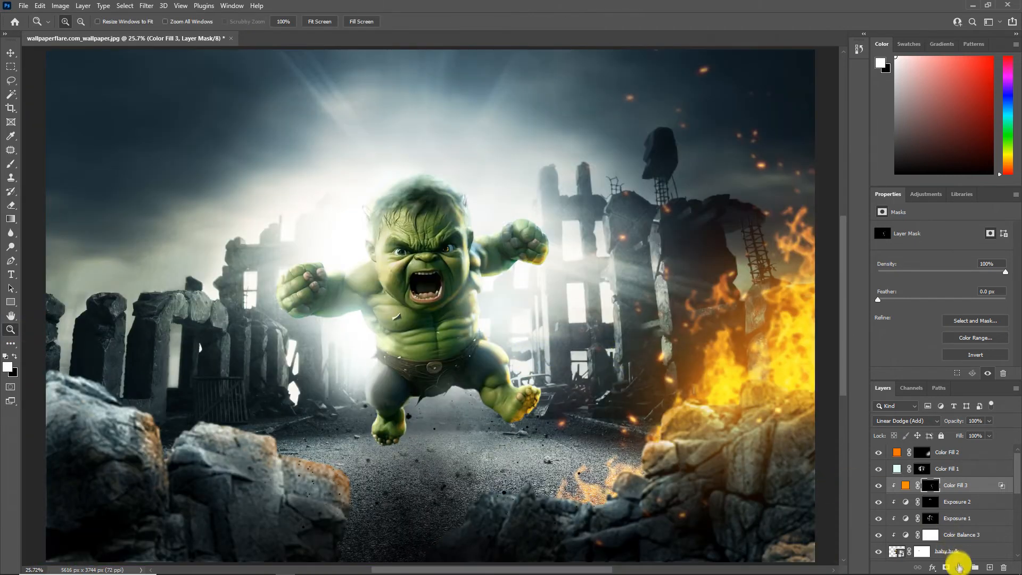
{"action": "left_click", "coordinate": [959, 566]}
{"action": "left_click", "coordinate": [906, 495]}
{"action": "left_click", "coordinate": [936, 329]}
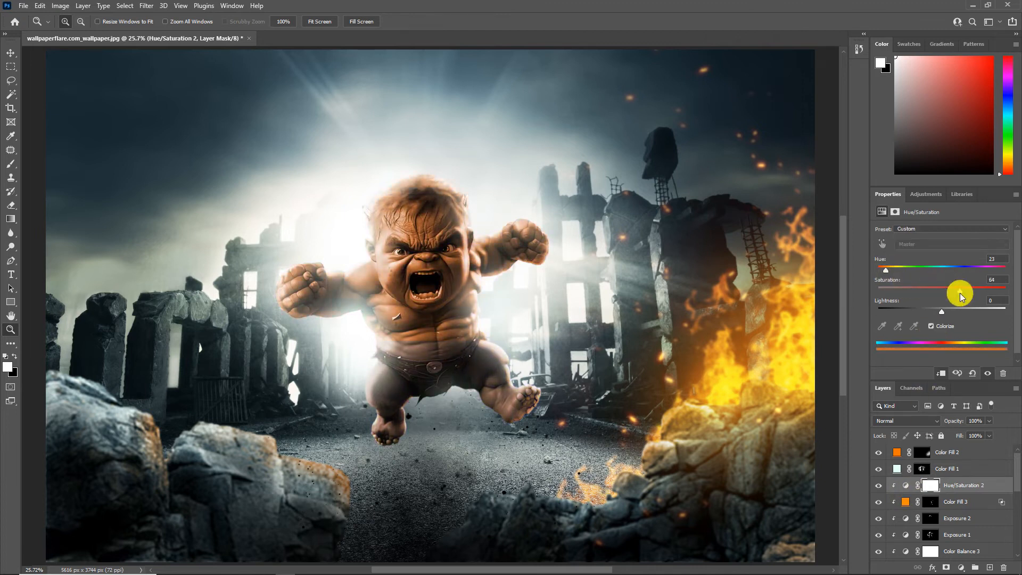
{"action": "left_click_drag", "start_coordinate": [969, 288], "coordinate": [977, 287]}
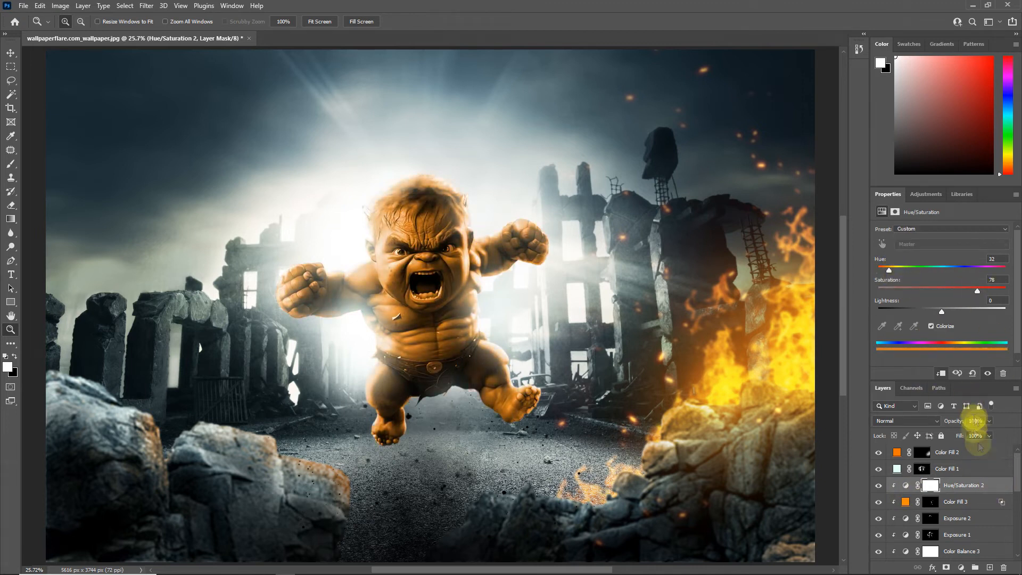
Split the Hue/Saturation layer's Underlying Layer shadow slider to 0 / 57 in Blend If, and invert its mask to black.
{"action": "double_click", "coordinate": [951, 484]}
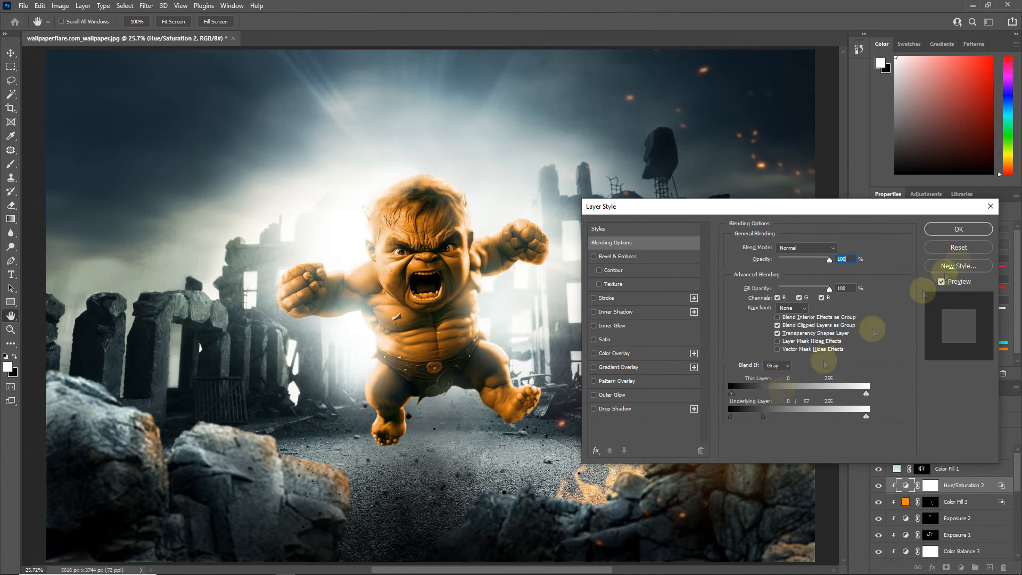
{"action": "left_click", "coordinate": [958, 229]}
{"action": "left_click", "coordinate": [931, 485]}
{"action": "key", "text": "ctrl+i"}
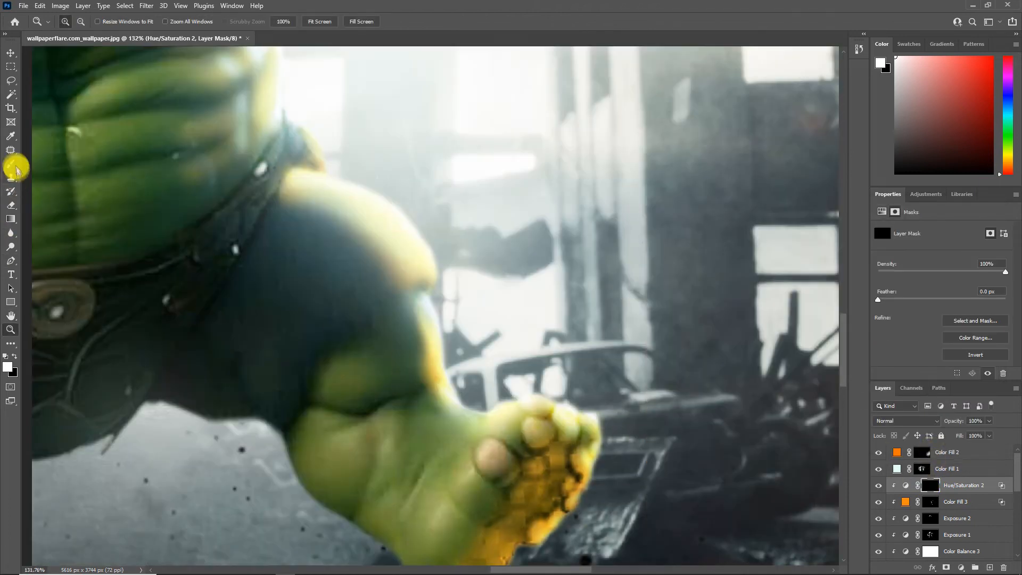
Paint the orange tint onto the Hulk's fire-facing leg and torso with a soft 198 px white brush.
{"action": "left_click", "coordinate": [15, 167]}
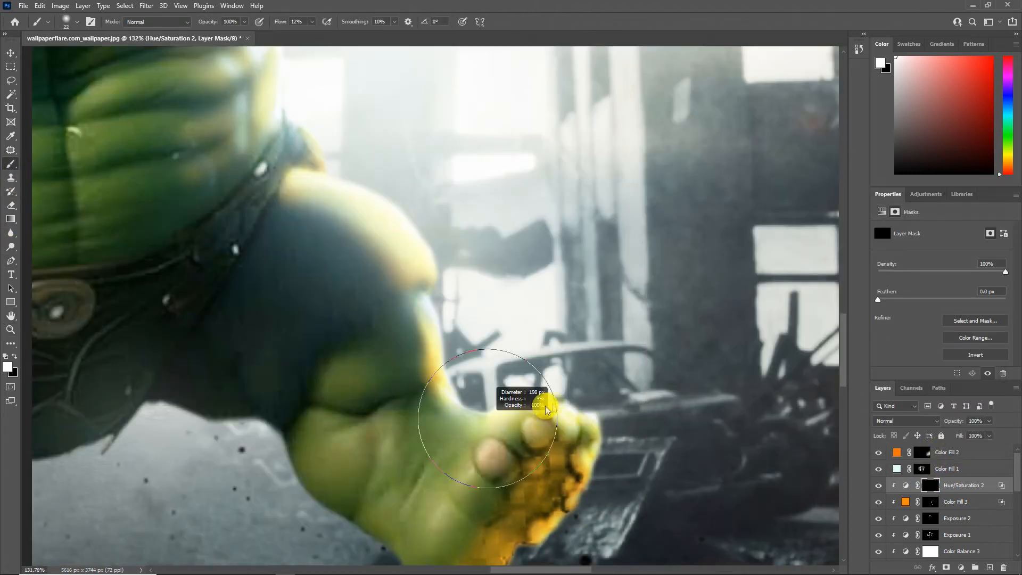
{"action": "left_click_drag", "start_coordinate": [369, 180], "coordinate": [420, 392]}
{"action": "left_click_drag", "start_coordinate": [331, 244], "coordinate": [420, 395]}
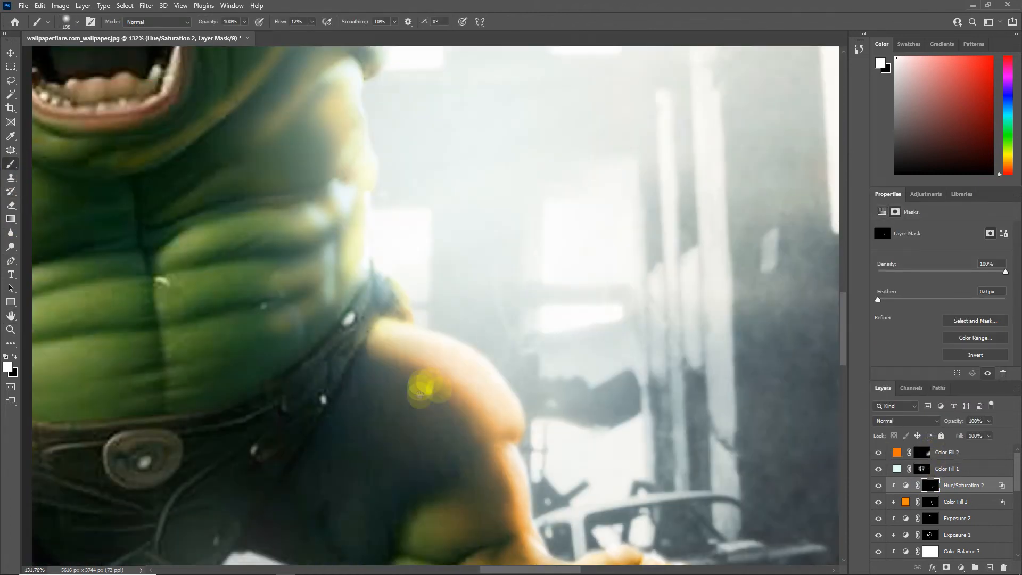
{"action": "left_click_drag", "start_coordinate": [315, 352], "coordinate": [290, 266]}
{"action": "mouse_move", "coordinate": [264, 207]}
{"action": "left_mouse_down"}
{"action": "mouse_move", "coordinate": [256, 429]}
{"action": "mouse_move", "coordinate": [269, 227]}
{"action": "mouse_move", "coordinate": [250, 324]}
{"action": "left_mouse_up"}
{"action": "left_click_drag", "start_coordinate": [279, 447], "coordinate": [278, 493]}
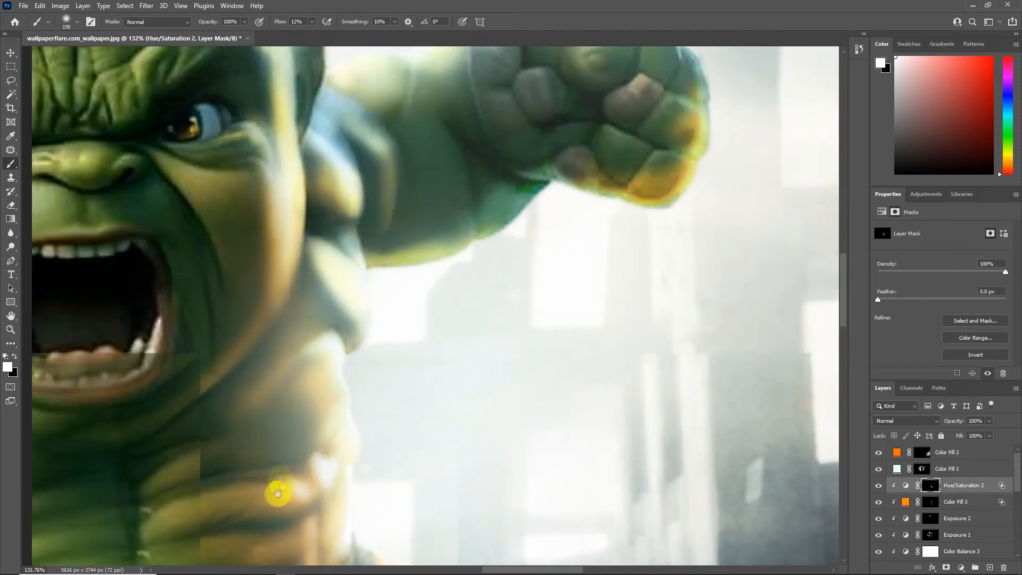
Paint the orange tint over the fire-facing cheek, arm and fist, and build it up along the torso and thigh.
{"action": "left_click_drag", "start_coordinate": [415, 261], "coordinate": [422, 430]}
{"action": "left_click_drag", "start_coordinate": [251, 244], "coordinate": [289, 201]}
{"action": "left_click_drag", "start_coordinate": [252, 508], "coordinate": [302, 301]}
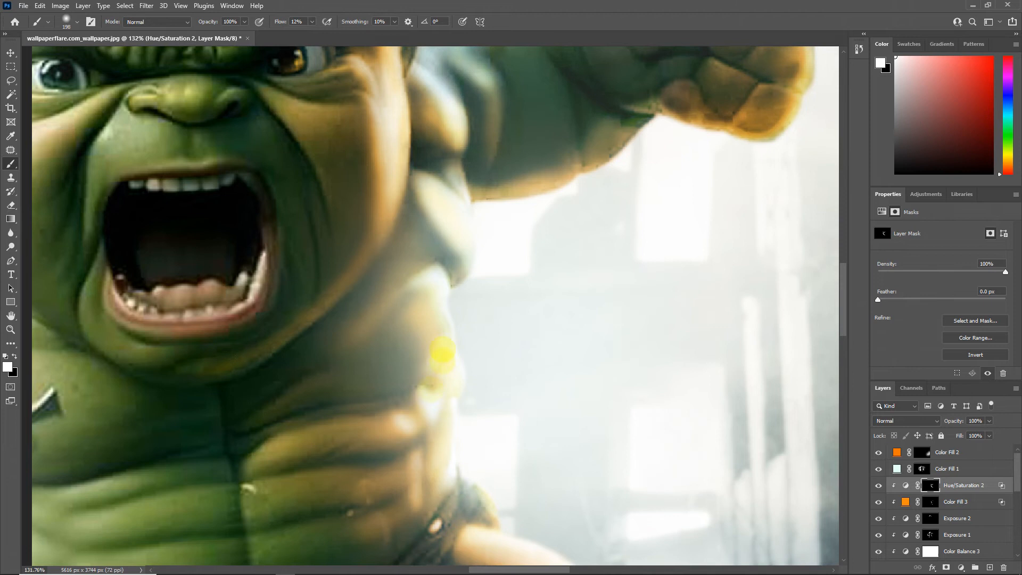
{"action": "left_click_drag", "start_coordinate": [386, 551], "coordinate": [388, 320]}
{"action": "left_click_drag", "start_coordinate": [482, 562], "coordinate": [444, 497]}
{"action": "mouse_move", "coordinate": [660, 556]}
{"action": "left_mouse_down"}
{"action": "mouse_move", "coordinate": [596, 452]}
{"action": "mouse_move", "coordinate": [541, 443]}
{"action": "left_mouse_up"}
{"action": "left_click", "coordinate": [10, 329]}
{"action": "right_click", "coordinate": [319, 323]}
{"action": "left_click", "coordinate": [331, 328]}
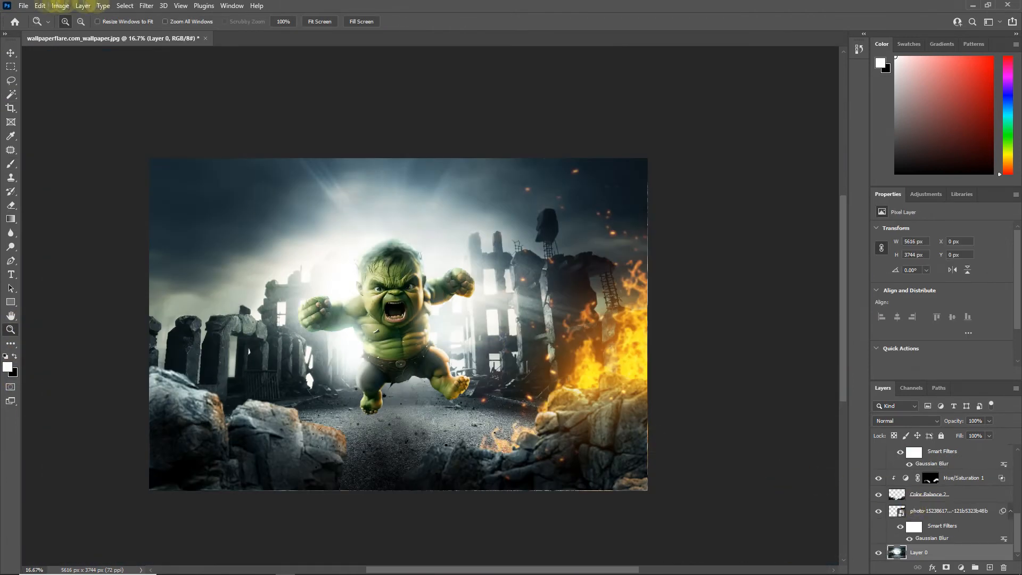
Apply a 24 px Tilt-Shift blur to the background city layer, centring the sharp zone below the image's lower edge.
{"action": "left_click", "coordinate": [143, 6]}
{"action": "mouse_move", "coordinate": [250, 151]}
{"action": "left_click", "coordinate": [288, 172]}
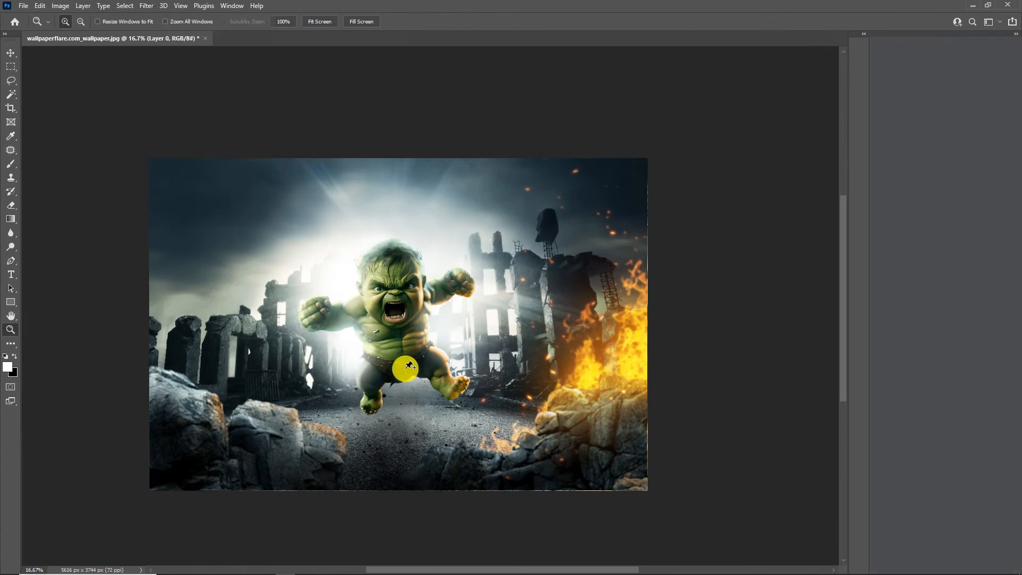
{"action": "left_click_drag", "start_coordinate": [450, 413], "coordinate": [452, 487]}
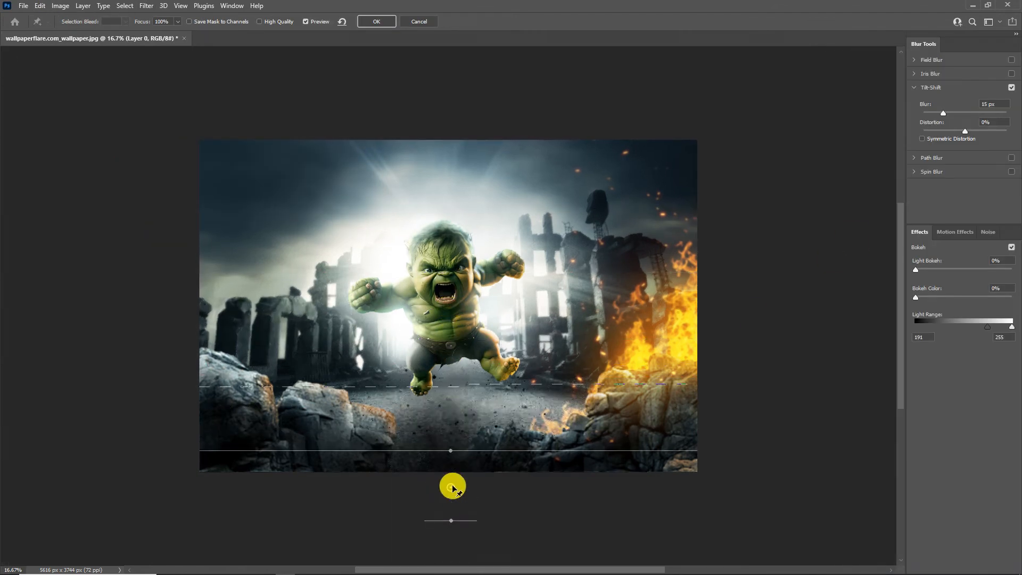
{"action": "left_click_drag", "start_coordinate": [944, 113], "coordinate": [950, 113]}
{"action": "left_click_drag", "start_coordinate": [451, 489], "coordinate": [451, 498]}
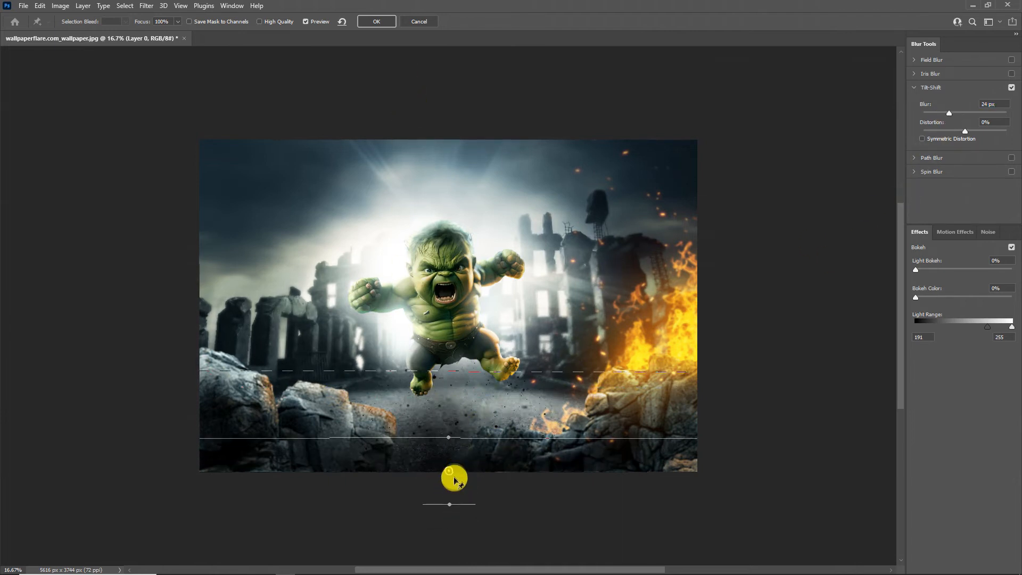
{"action": "left_click", "coordinate": [376, 22]}
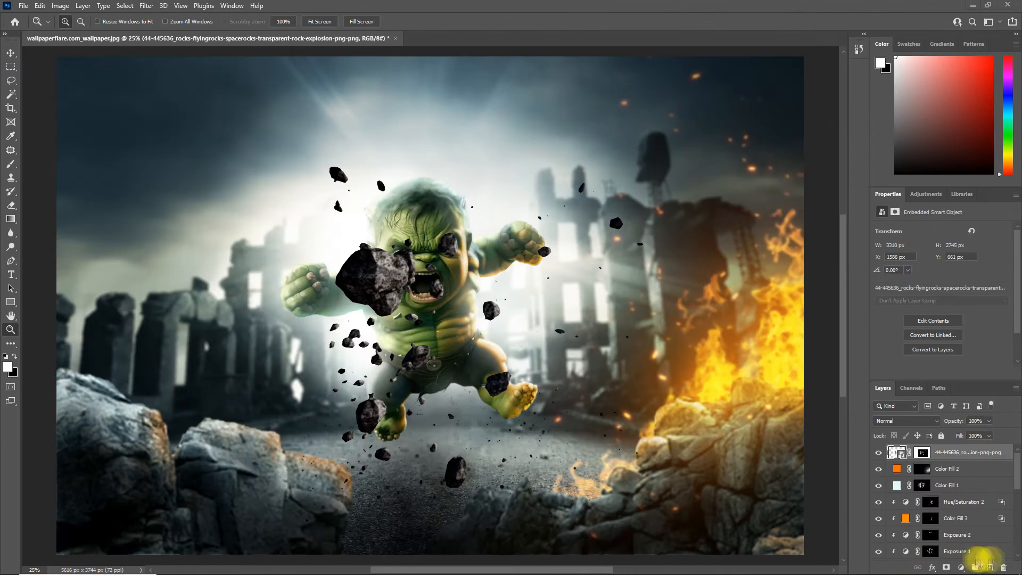
Add a Color Balance adjustment clipped to the flying rocks layer, with midtones Cyan–Red at -24.
{"action": "right_click", "coordinate": [908, 454]}
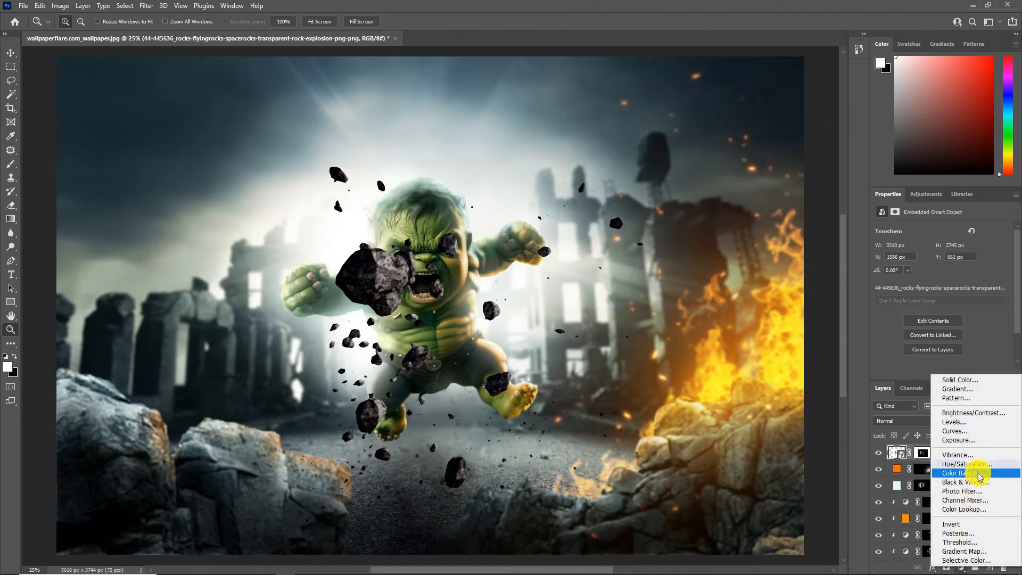
{"action": "left_click", "coordinate": [969, 468]}
{"action": "left_click", "coordinate": [918, 230]}
{"action": "left_click", "coordinate": [915, 239]}
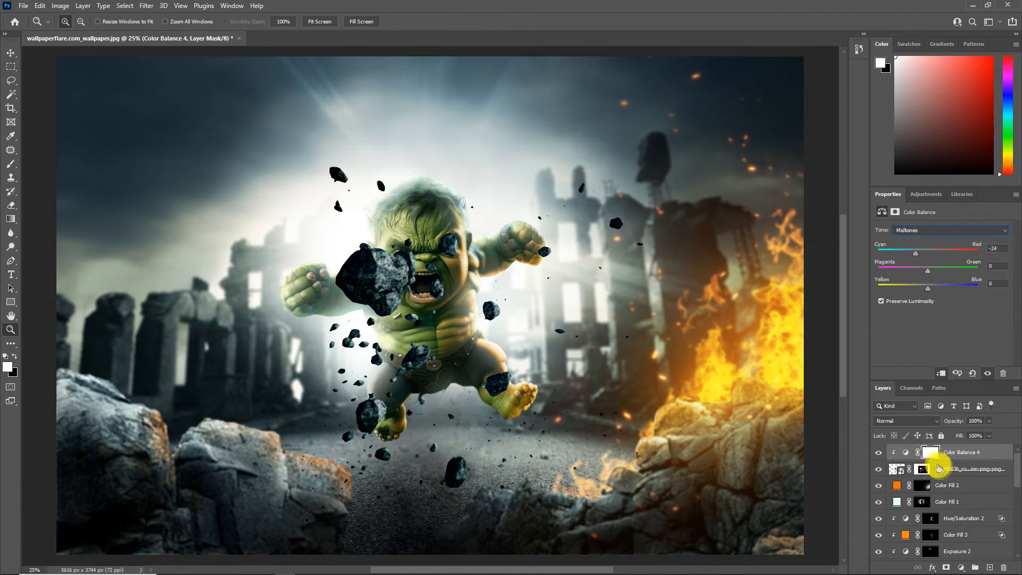
Enlarge and rotate the flying rocks layer, and move it so the biggest rock sits beside the Hulk's outstretched fist.
{"action": "left_click", "coordinate": [938, 468]}
{"action": "key", "text": "ctrl+minus"}
{"action": "key", "text": "ctrl+t"}
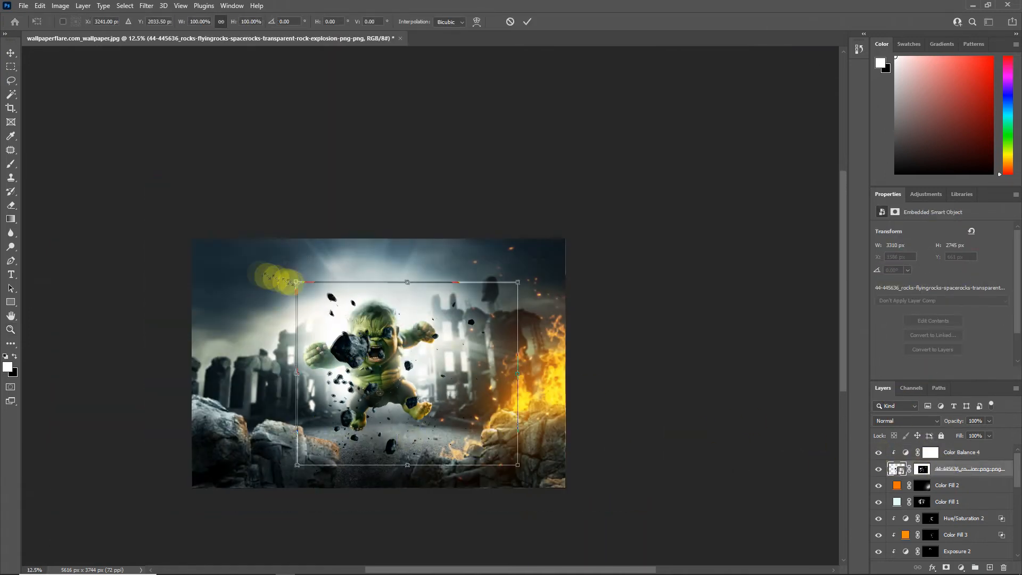
{"action": "left_click_drag", "start_coordinate": [296, 282], "coordinate": [259, 250]}
{"action": "left_click_drag", "start_coordinate": [588, 362], "coordinate": [585, 322]}
{"action": "left_click_drag", "start_coordinate": [499, 349], "coordinate": [456, 344]}
{"action": "left_click", "coordinate": [526, 23]}
Hide the flying rocks overlapping the foreground boulders by painting black on the rocks' mask at 29% flow.
{"action": "left_click", "coordinate": [923, 469]}
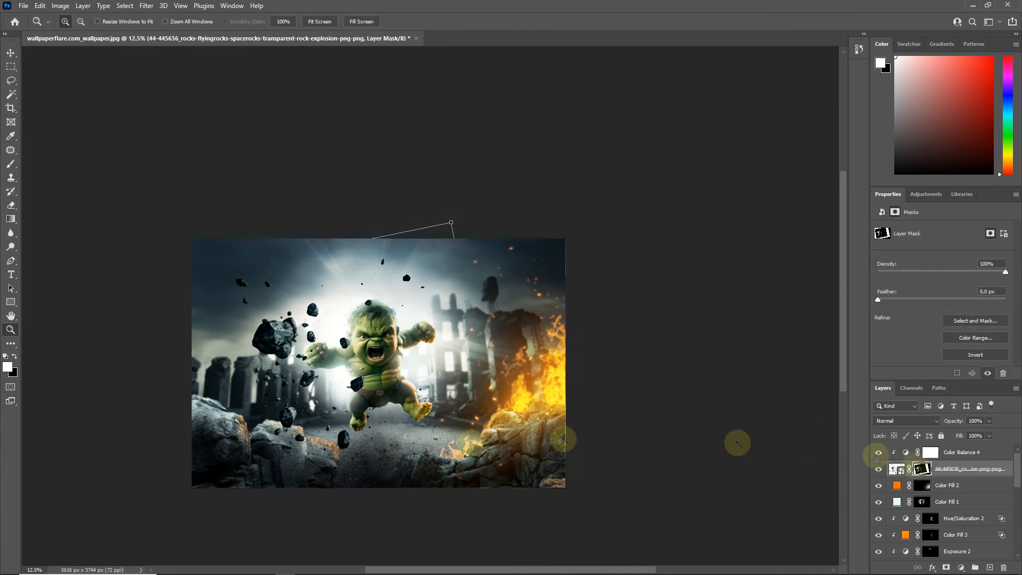
{"action": "left_click", "coordinate": [284, 434]}
{"action": "left_click", "coordinate": [284, 434]}
{"action": "left_click", "coordinate": [284, 434]}
{"action": "left_click", "coordinate": [11, 164]}
{"action": "left_click_drag", "start_coordinate": [359, 458], "coordinate": [114, 403]}
{"action": "right_click", "coordinate": [281, 423]}
{"action": "left_click_drag", "start_coordinate": [307, 430], "coordinate": [385, 429]}
{"action": "left_click", "coordinate": [257, 430]}
{"action": "left_click_drag", "start_coordinate": [277, 22], "coordinate": [290, 23]}
{"action": "left_click_drag", "start_coordinate": [276, 460], "coordinate": [241, 459]}
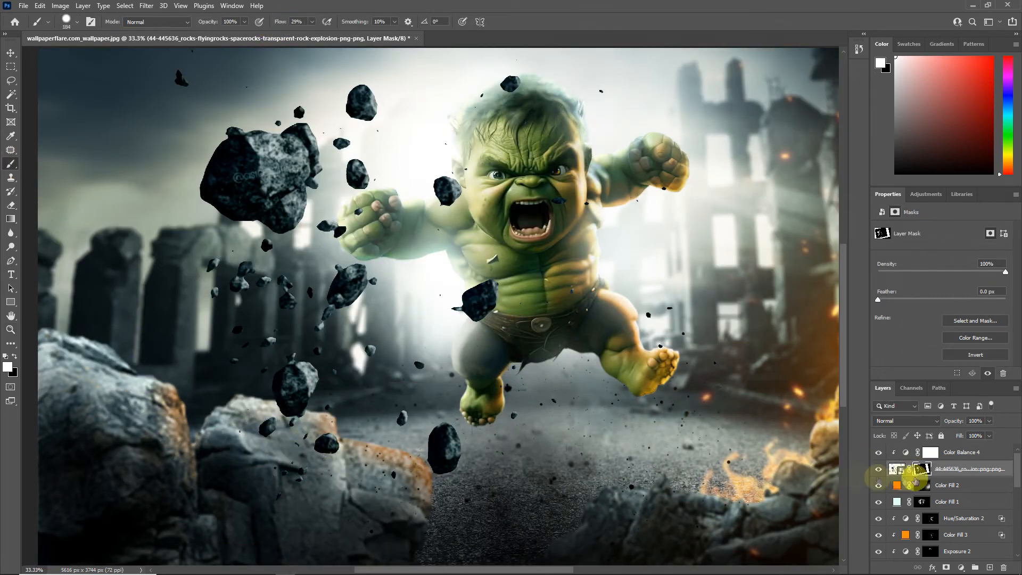
{"action": "left_click_drag", "start_coordinate": [294, 425], "coordinate": [309, 419]}
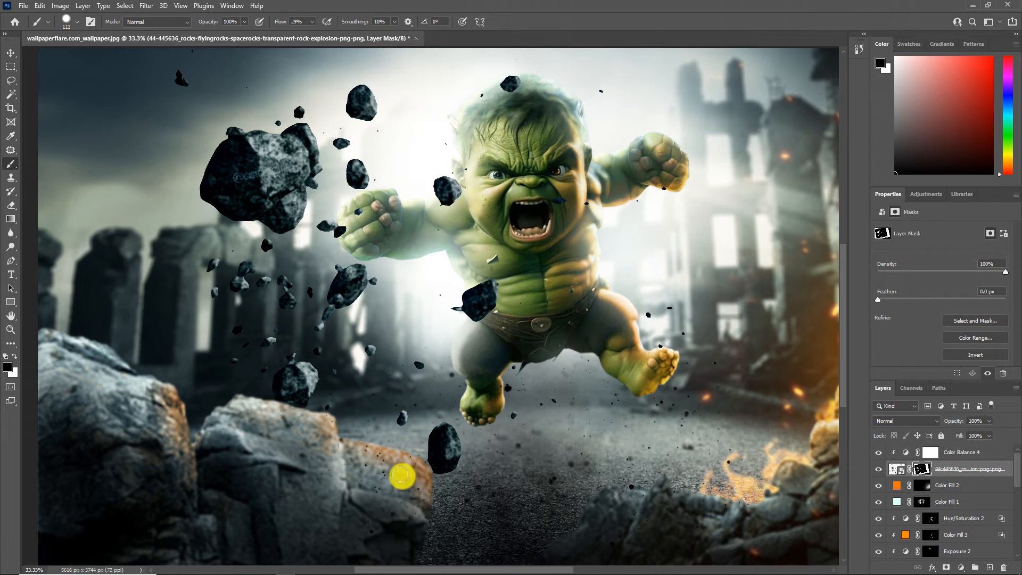
Add an Exposure adjustment clipped to the flying rocks with exposure +1.89 and gamma 1.64, and invert its mask.
{"action": "left_click", "coordinate": [11, 329]}
{"action": "left_click", "coordinate": [336, 354], "text": "alt"}
{"action": "left_click", "coordinate": [961, 567]}
{"action": "left_click", "coordinate": [948, 444]}
{"action": "left_click_drag", "start_coordinate": [944, 255], "coordinate": [960, 257]}
{"action": "left_click_drag", "start_coordinate": [941, 297], "coordinate": [919, 297]}
{"action": "key", "text": "ctrl+i"}
Paint white on the Exposure mask to brighten the light-facing sides of the rocks around the Hulk's head and fist.
{"action": "left_click", "coordinate": [344, 244]}
{"action": "left_click", "coordinate": [344, 243]}
{"action": "left_click", "coordinate": [344, 243]}
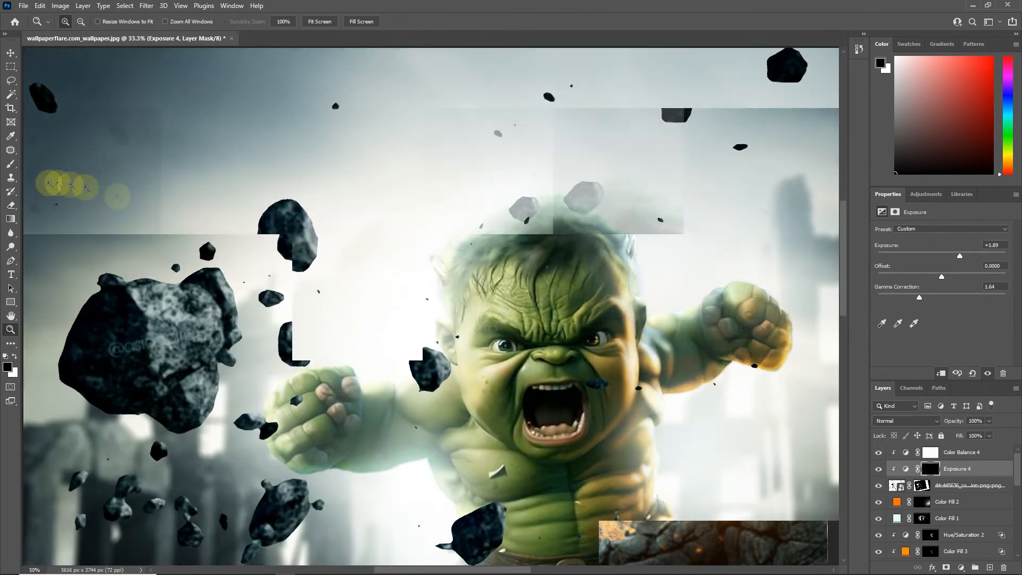
{"action": "key", "text": "b"}
{"action": "left_click", "coordinate": [293, 240]}
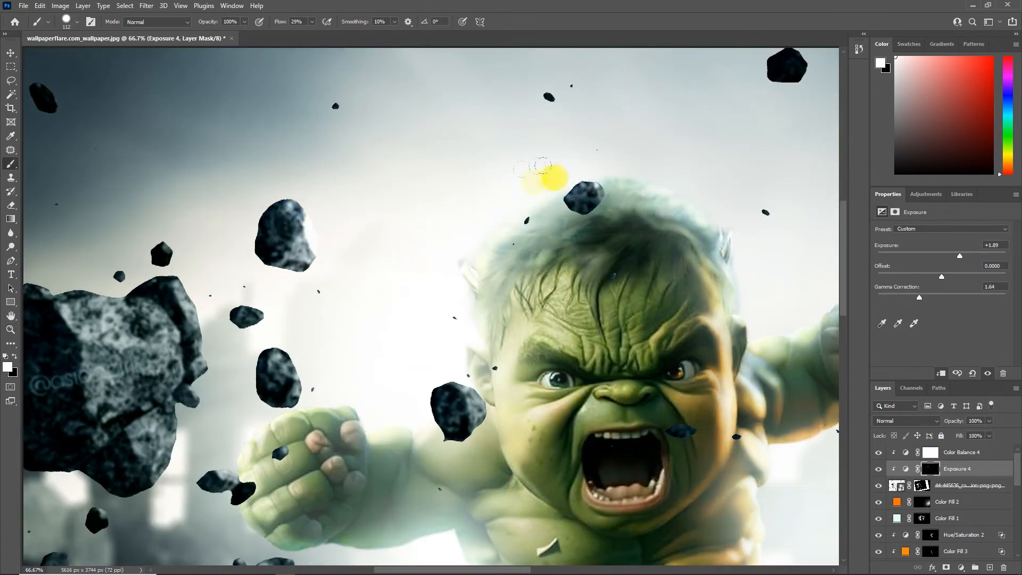
{"action": "left_click_drag", "start_coordinate": [476, 380], "coordinate": [485, 414]}
{"action": "left_click_drag", "start_coordinate": [243, 491], "coordinate": [326, 385]}
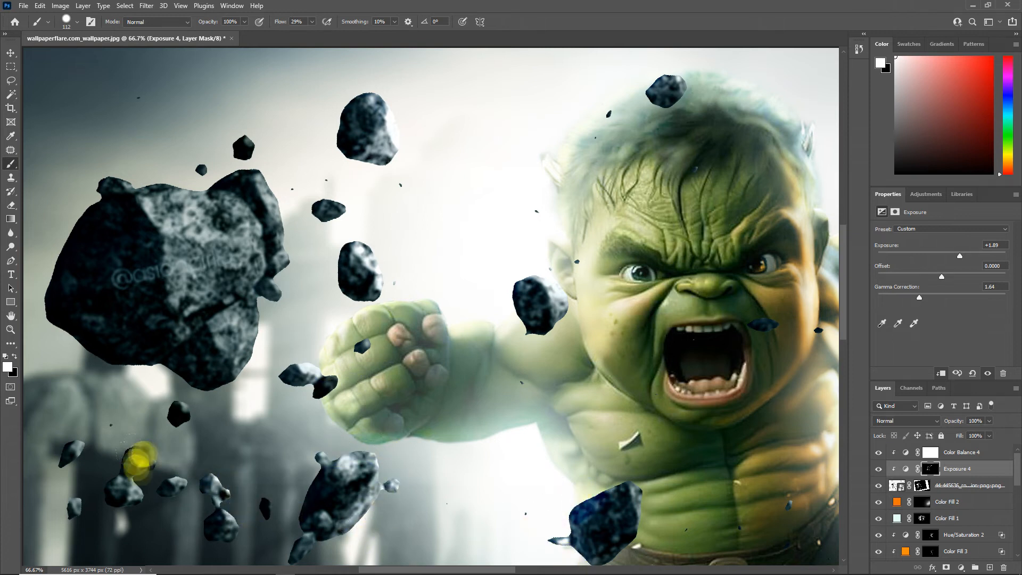
Brighten the light-facing side of the largest rock and the small rocks around it, trimming the excess with black.
{"action": "mouse_move", "coordinate": [277, 321]}
{"action": "left_mouse_down"}
{"action": "mouse_move", "coordinate": [240, 320]}
{"action": "mouse_move", "coordinate": [167, 285]}
{"action": "mouse_move", "coordinate": [205, 160]}
{"action": "mouse_move", "coordinate": [244, 147]}
{"action": "left_mouse_up"}
{"action": "left_click_drag", "start_coordinate": [144, 179], "coordinate": [336, 212]}
{"action": "left_click_drag", "start_coordinate": [162, 398], "coordinate": [286, 226]}
{"action": "left_click", "coordinate": [284, 227], "text": "alt"}
{"action": "left_click_drag", "start_coordinate": [283, 227], "coordinate": [322, 230]}
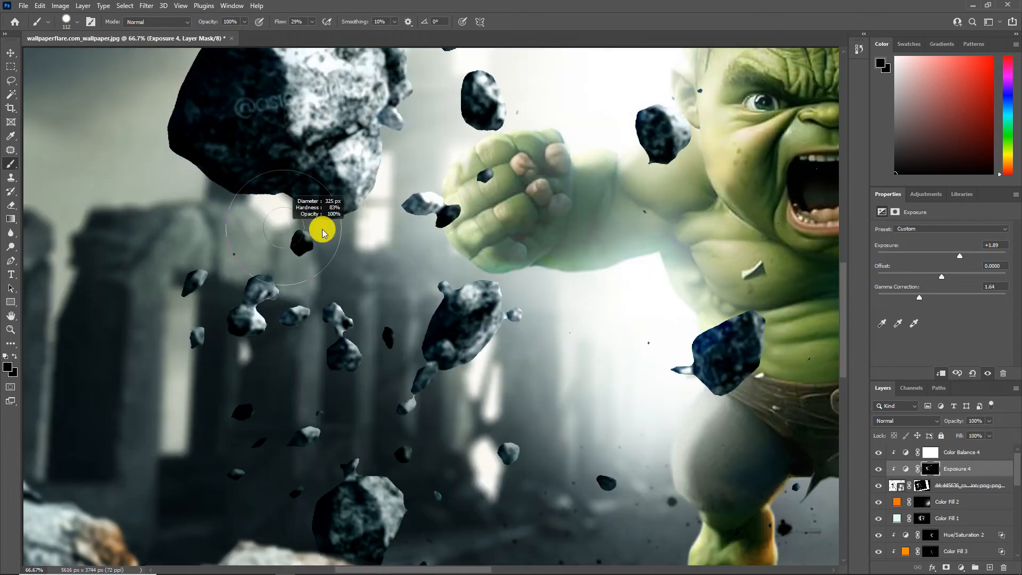
{"action": "left_click_drag", "start_coordinate": [232, 144], "coordinate": [333, 162]}
Brighten the light-facing edges of the lower flying rocks near the boulders and the Hulk's legs.
{"action": "left_click_drag", "start_coordinate": [479, 503], "coordinate": [65, 393]}
{"action": "left_click_drag", "start_coordinate": [356, 472], "coordinate": [319, 467]}
{"action": "left_click_drag", "start_coordinate": [239, 502], "coordinate": [261, 533]}
{"action": "left_click", "coordinate": [386, 467]}
{"action": "left_click_drag", "start_coordinate": [647, 319], "coordinate": [434, 408]}
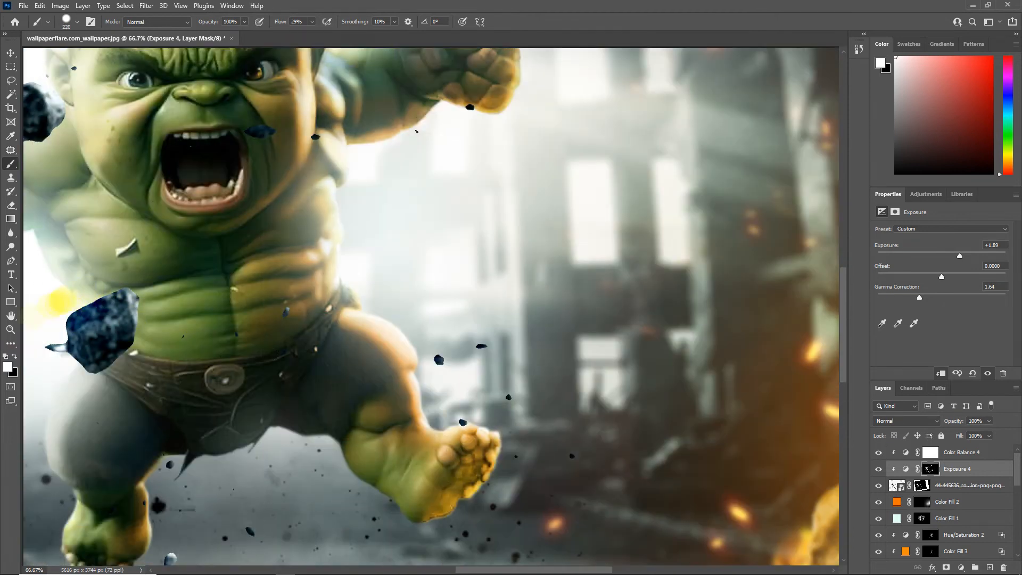
Set the flying rocks' Color Balance highlights to Cyan–Red -13 and Yellow–Blue +6.
{"action": "key", "text": "z"}
{"action": "key", "text": "ctrl+0"}
{"action": "left_click", "coordinate": [910, 452]}
{"action": "left_click", "coordinate": [916, 230]}
{"action": "left_click", "coordinate": [919, 254]}
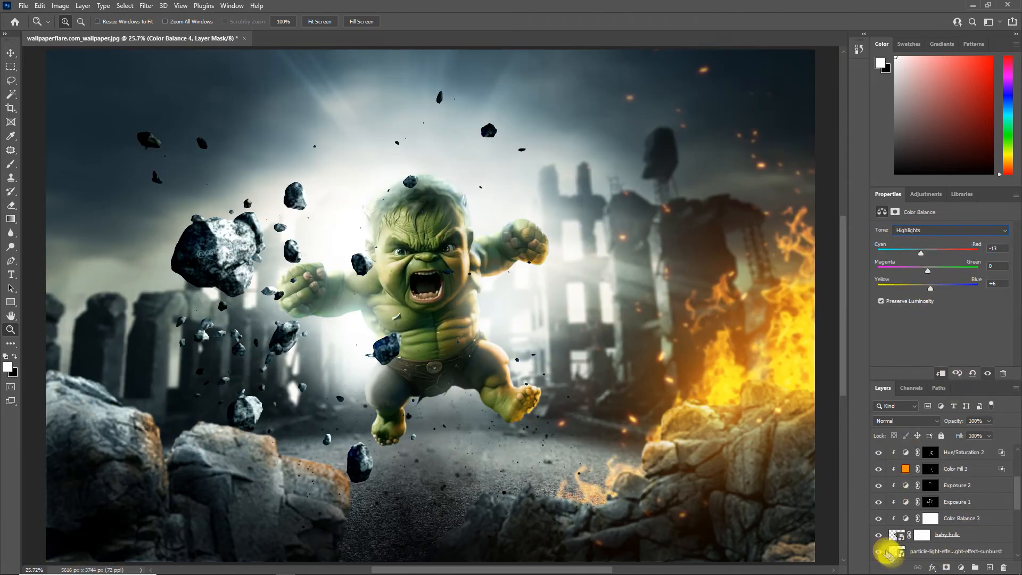
{"action": "left_click", "coordinate": [950, 485]}
{"action": "left_click", "coordinate": [145, 5]}
{"action": "mouse_move", "coordinate": [154, 142]}
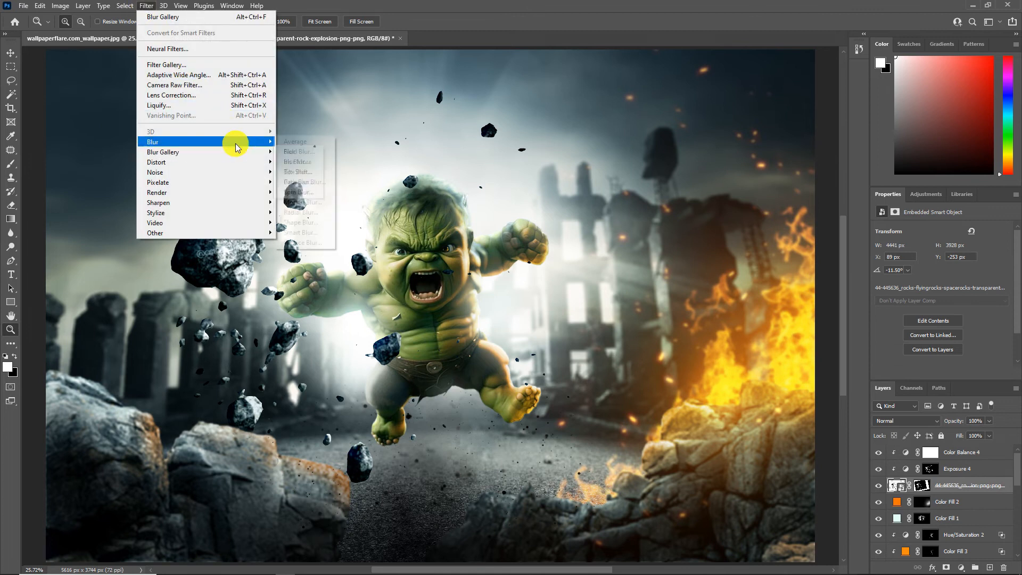
{"action": "left_click", "coordinate": [298, 203]}
{"action": "left_click_drag", "start_coordinate": [461, 306], "coordinate": [478, 306]}
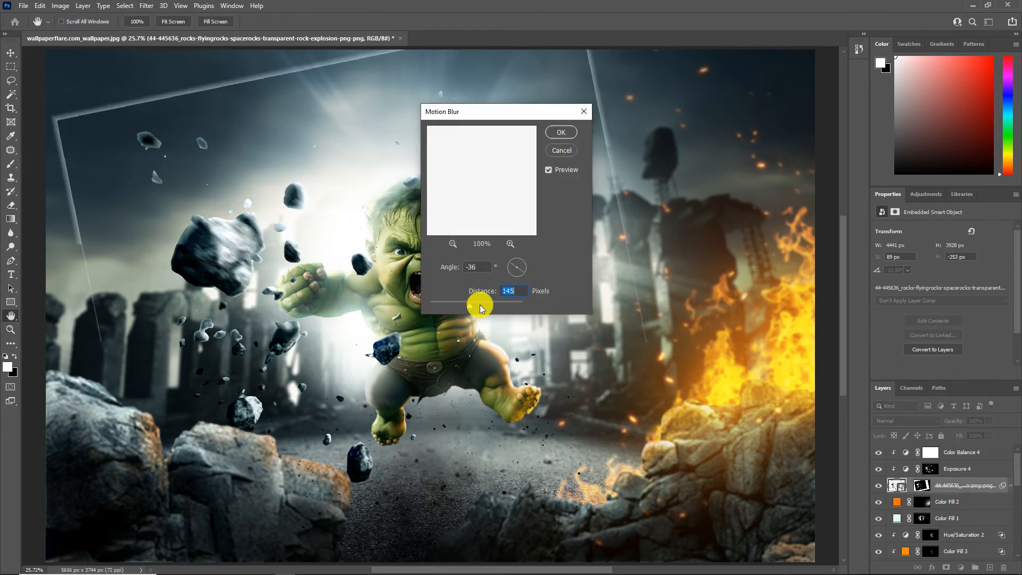
{"action": "left_click", "coordinate": [563, 151]}
Merge the large flying rocks with their Exposure and Color Balance adjustments and apply an angled Motion Blur to the merged layer.
{"action": "left_click", "coordinate": [963, 452], "text": "shift"}
{"action": "key", "text": "ctrl+e"}
{"action": "left_click", "coordinate": [146, 6]}
{"action": "mouse_move", "coordinate": [160, 141]}
{"action": "left_click", "coordinate": [298, 203]}
{"action": "left_click", "coordinate": [522, 269]}
{"action": "mouse_move", "coordinate": [472, 303]}
{"action": "left_mouse_down"}
{"action": "mouse_move", "coordinate": [484, 302]}
{"action": "mouse_move", "coordinate": [472, 302]}
{"action": "left_mouse_up"}
{"action": "left_click", "coordinate": [561, 132]}
{"action": "key", "text": "z"}
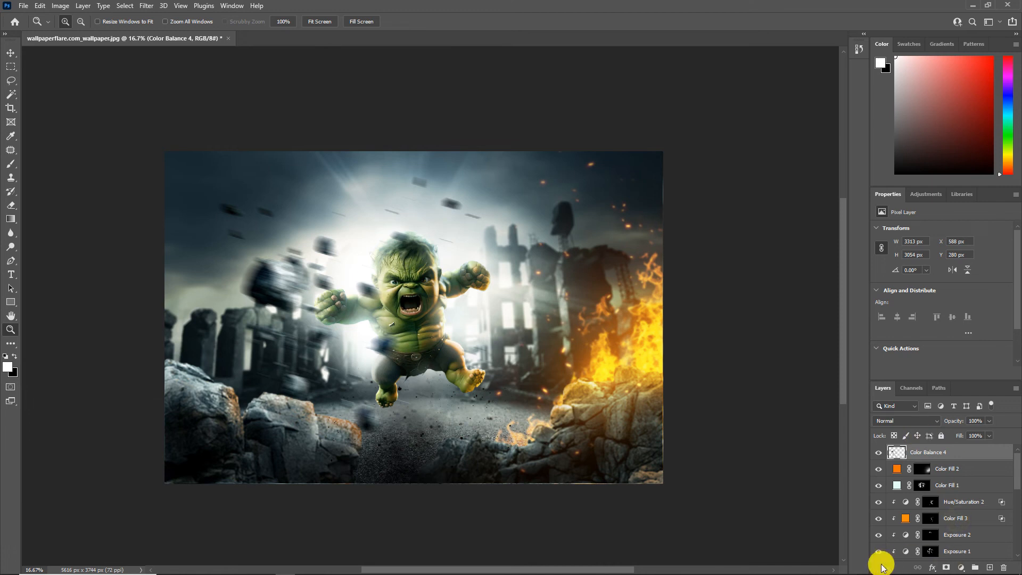
Add a Color Balance adjustment clipped to the small flying debris layer and shift its color across the tonal ranges.
{"action": "left_click", "coordinate": [961, 567]}
{"action": "left_click", "coordinate": [965, 470]}
{"action": "left_click", "coordinate": [906, 460], "text": "alt"}
{"action": "left_click_drag", "start_coordinate": [919, 251], "coordinate": [928, 288]}
{"action": "left_click", "coordinate": [914, 231]}
{"action": "left_click", "coordinate": [916, 240]}
{"action": "left_click", "coordinate": [927, 232]}
{"action": "left_click", "coordinate": [932, 257]}
Add a Hue/Saturation adjustment clipped to the small flying debris, above its Color Balance.
{"action": "left_click", "coordinate": [961, 568]}
{"action": "left_click", "coordinate": [960, 461]}
{"action": "left_click", "coordinate": [908, 460], "text": "alt"}
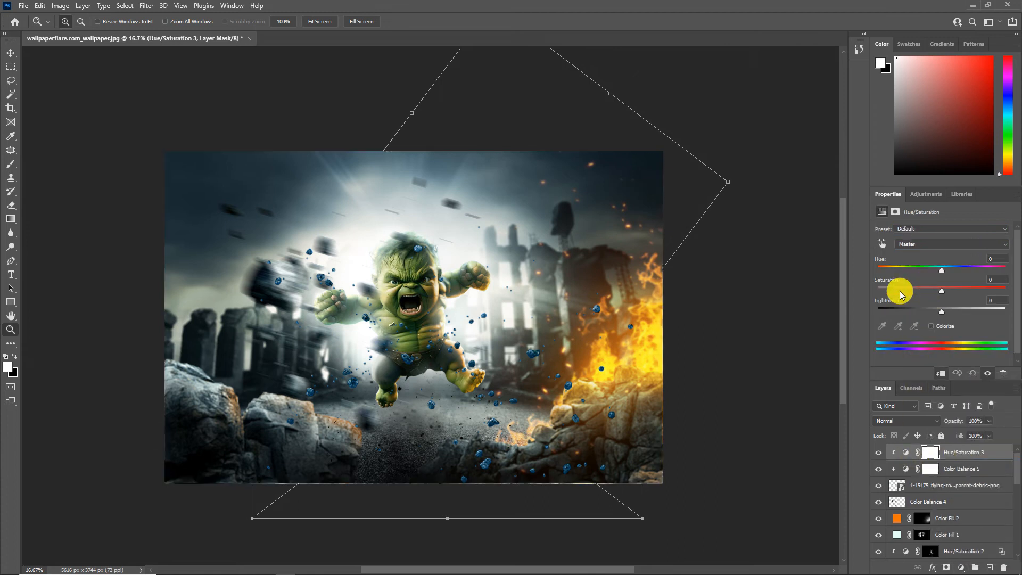
Merge the small debris layer with its Color Balance and Hue/Saturation adjustments and reapply the last Motion Blur filter.
{"action": "left_click", "coordinate": [936, 483], "text": "shift"}
{"action": "right_click", "coordinate": [941, 479]}
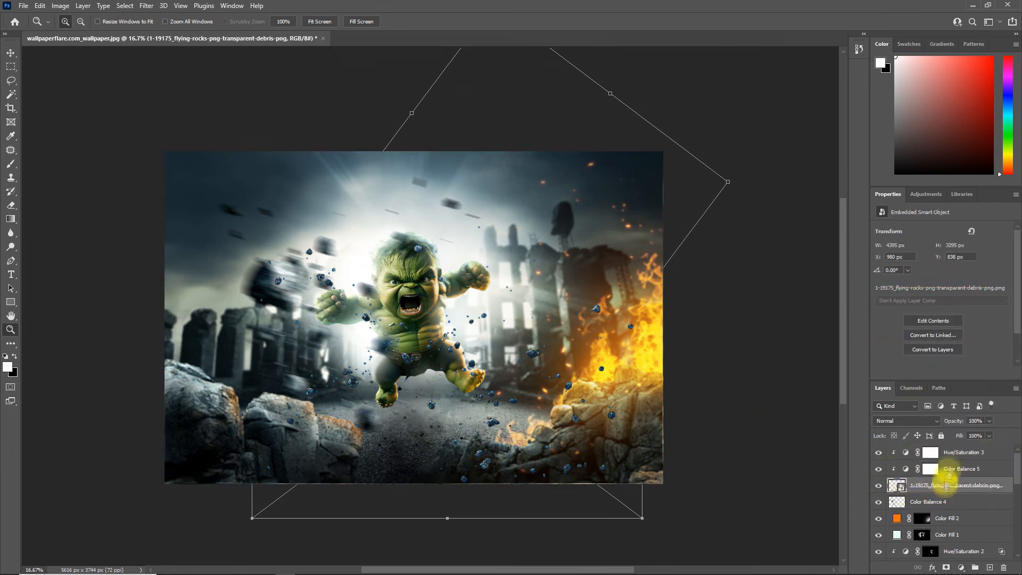
{"action": "left_click", "coordinate": [905, 296]}
{"action": "left_click", "coordinate": [146, 6]}
{"action": "left_click", "coordinate": [158, 16]}
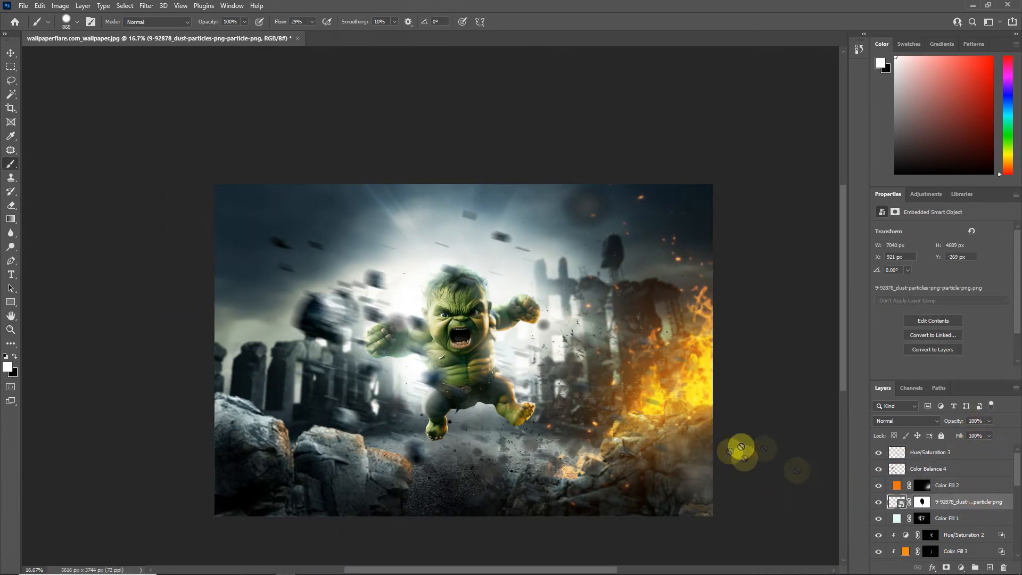
Soften the dust particles layer with a Gaussian Blur.
{"action": "left_click", "coordinate": [147, 6]}
{"action": "mouse_move", "coordinate": [255, 141]}
{"action": "left_click", "coordinate": [298, 188]}
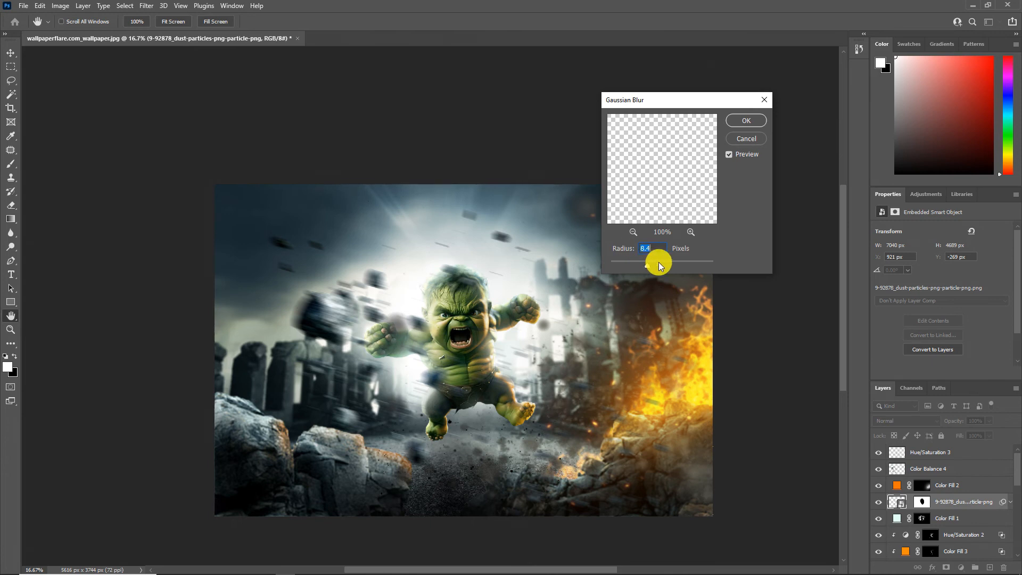
{"action": "left_click", "coordinate": [746, 120]}
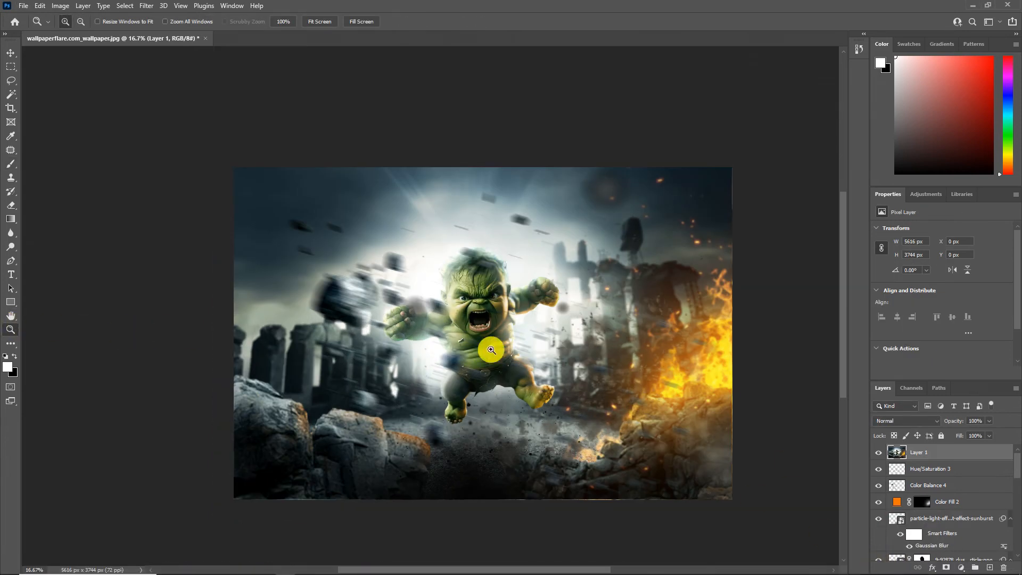
In Camera Raw, set Temperature -15, Tint +2, Exposure +0.10, Contrast +7, Highlights +18, Shadows +15, Whites +13, Blacks +9, Texture +24, Clarity +11 and Vibrance +17.
{"action": "left_click", "coordinate": [147, 6]}
{"action": "left_click", "coordinate": [193, 85]}
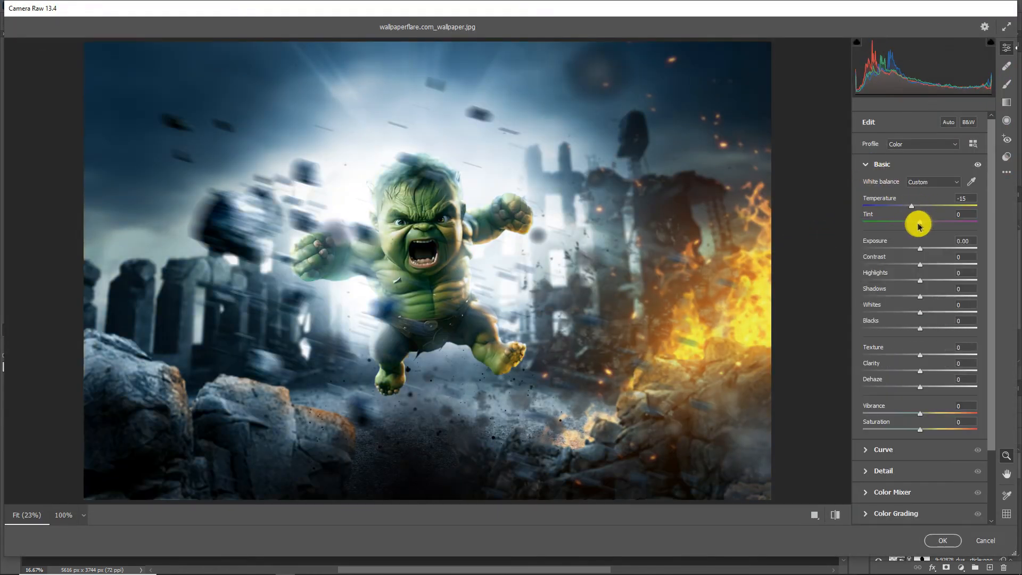
{"action": "left_click_drag", "start_coordinate": [919, 226], "coordinate": [923, 255]}
{"action": "left_click_drag", "start_coordinate": [929, 300], "coordinate": [930, 300]}
{"action": "left_click_drag", "start_coordinate": [920, 312], "coordinate": [930, 280]}
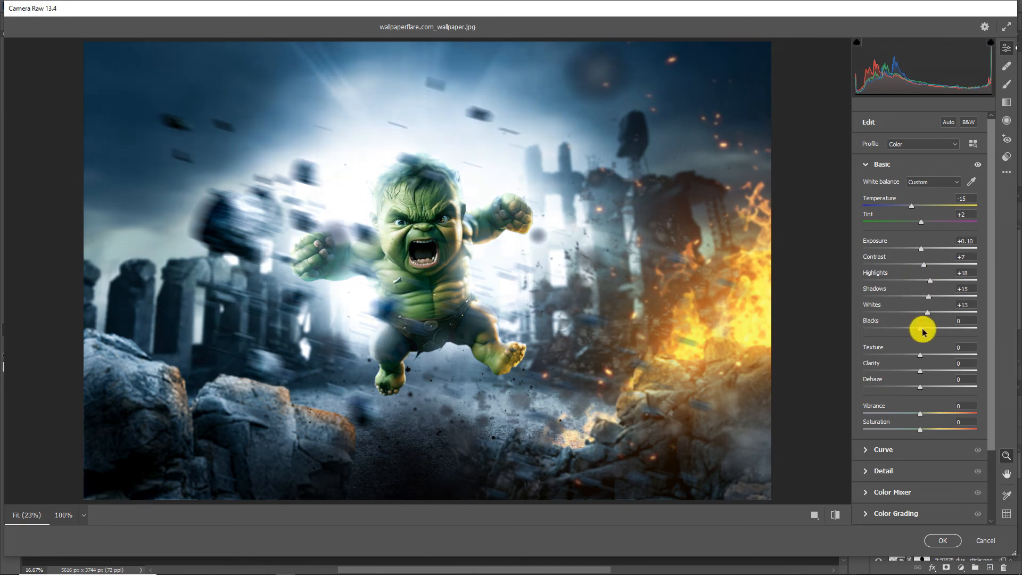
{"action": "left_click_drag", "start_coordinate": [929, 370], "coordinate": [925, 373]}
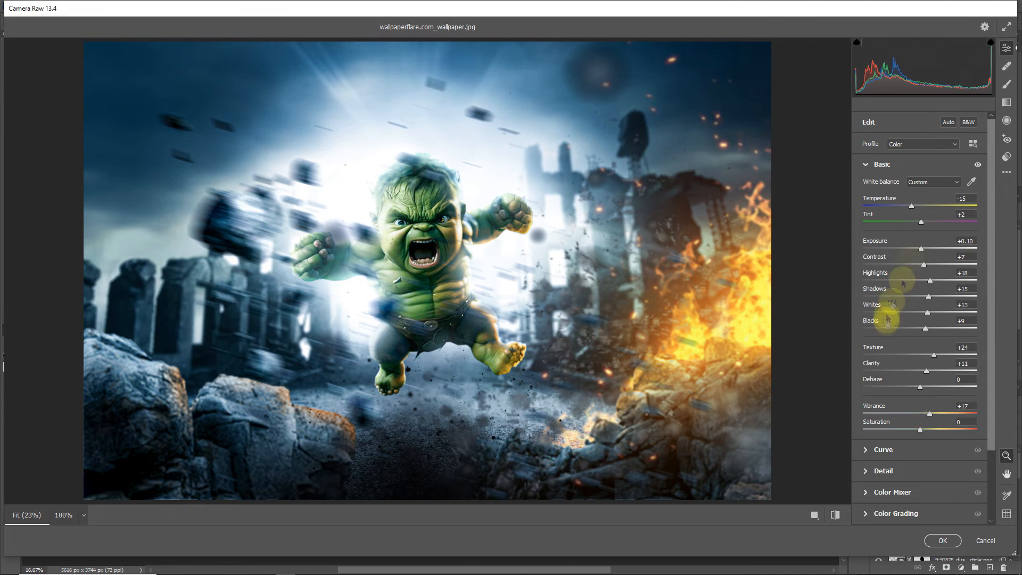
Tint the shadows slightly blue-violet with Camera Raw's Color Grading.
{"action": "left_click", "coordinate": [879, 491]}
{"action": "left_click", "coordinate": [878, 422]}
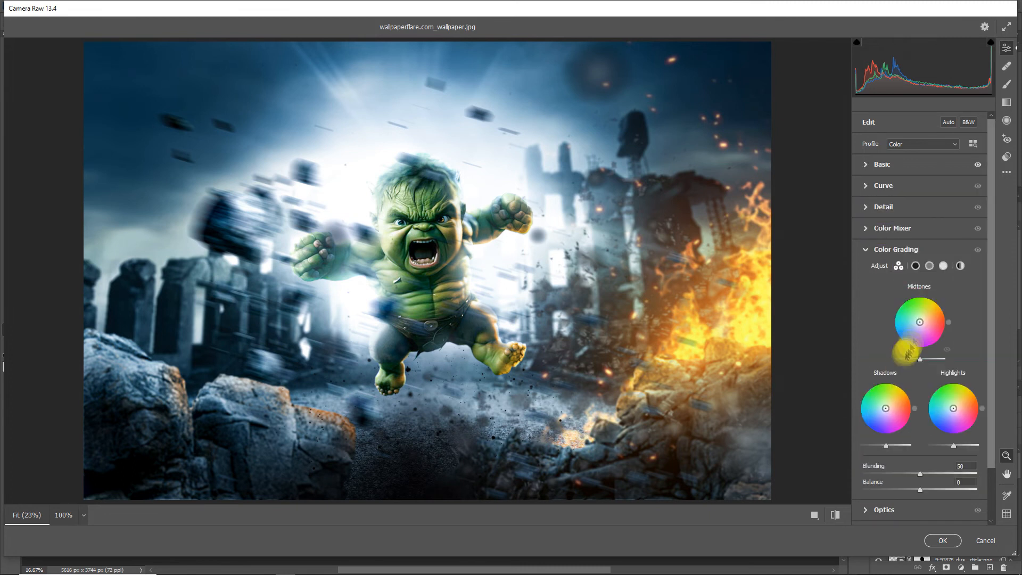
{"action": "left_click", "coordinate": [916, 265]}
{"action": "left_click_drag", "start_coordinate": [874, 412], "coordinate": [943, 418]}
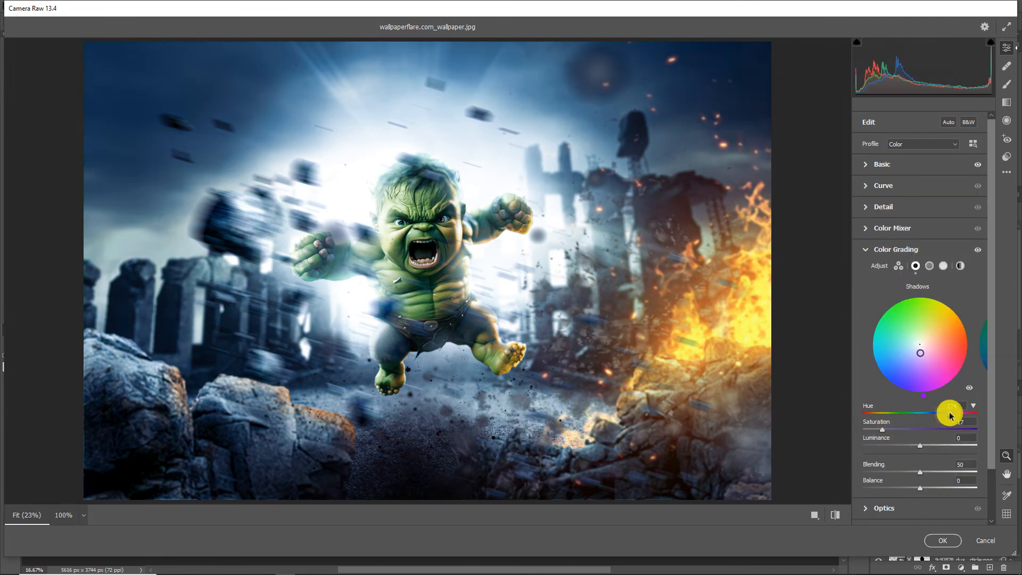
Grade the midtones to hue 222, saturation 16 and luminance +3, and the highlights to hue 27 and saturation 21.
{"action": "left_click", "coordinate": [983, 360]}
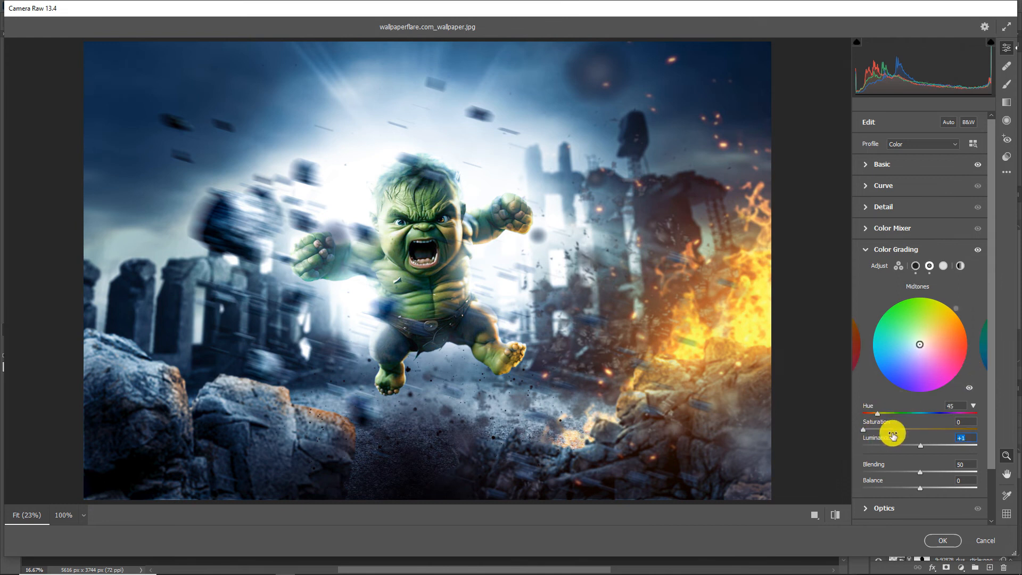
{"action": "left_click_drag", "start_coordinate": [917, 420], "coordinate": [933, 417]}
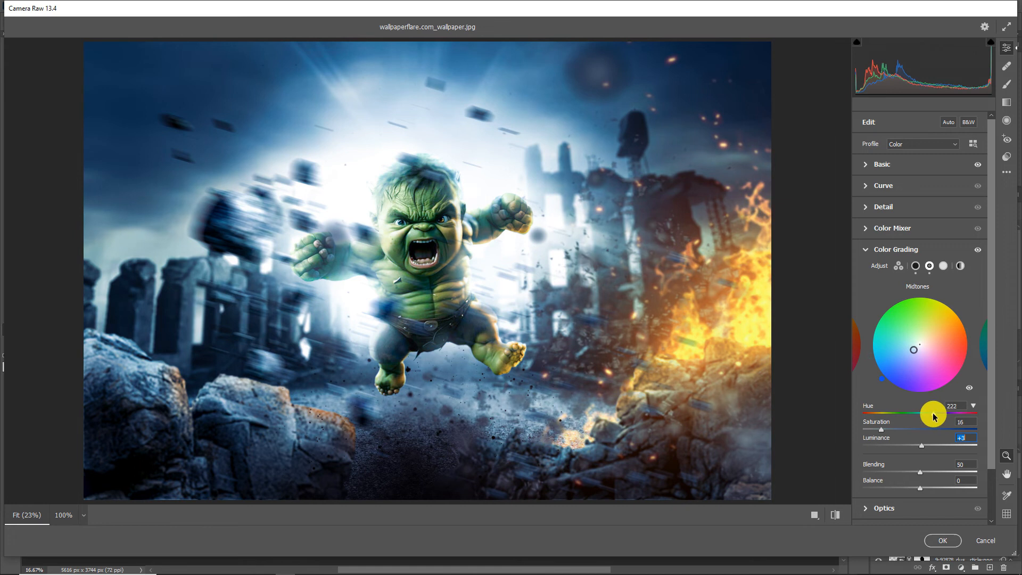
{"action": "left_click", "coordinate": [984, 351]}
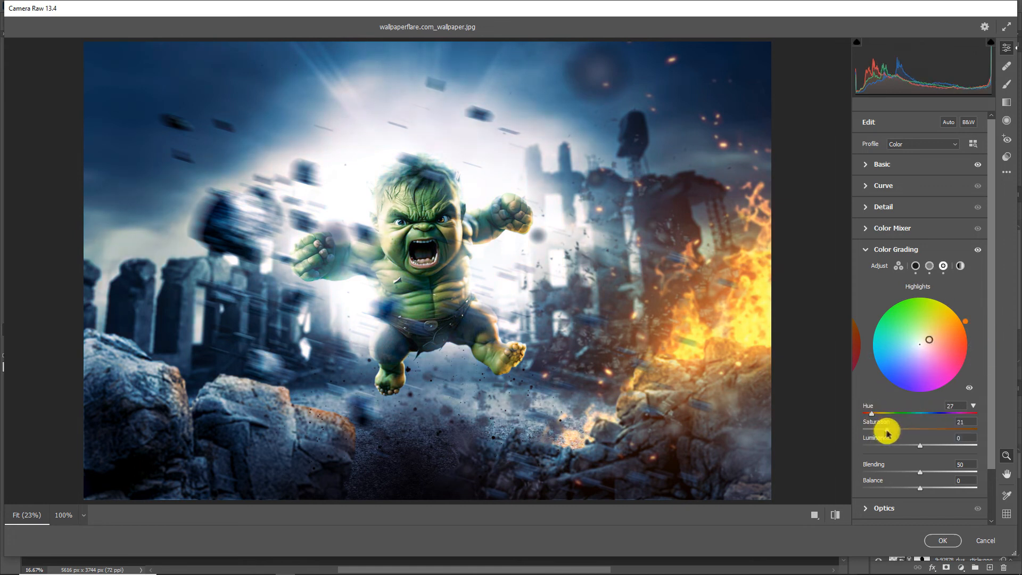
Darken the image edges with negative Optics vignette and Effects vignetting, and apply the Camera Raw filter.
{"action": "left_click", "coordinate": [884, 508]}
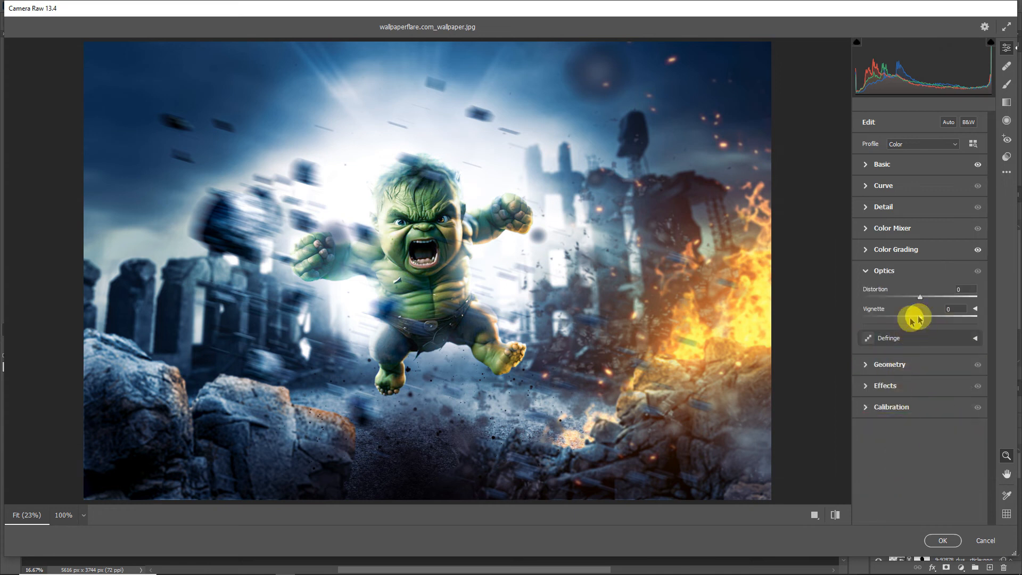
{"action": "left_click_drag", "start_coordinate": [912, 318], "coordinate": [881, 331]}
{"action": "left_click", "coordinate": [868, 385]}
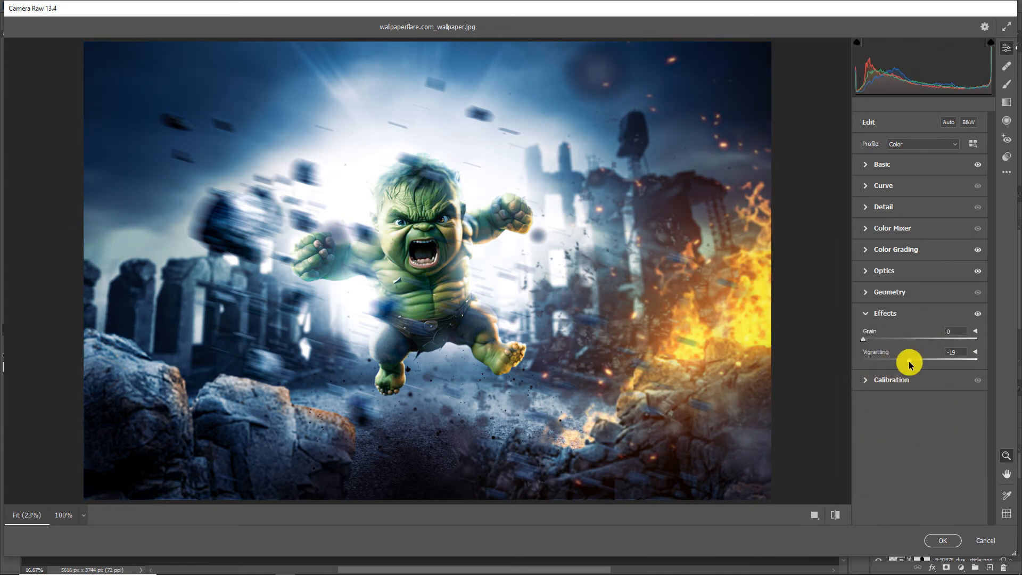
{"action": "left_click_drag", "start_coordinate": [910, 364], "coordinate": [912, 362]}
{"action": "left_click", "coordinate": [945, 540]}
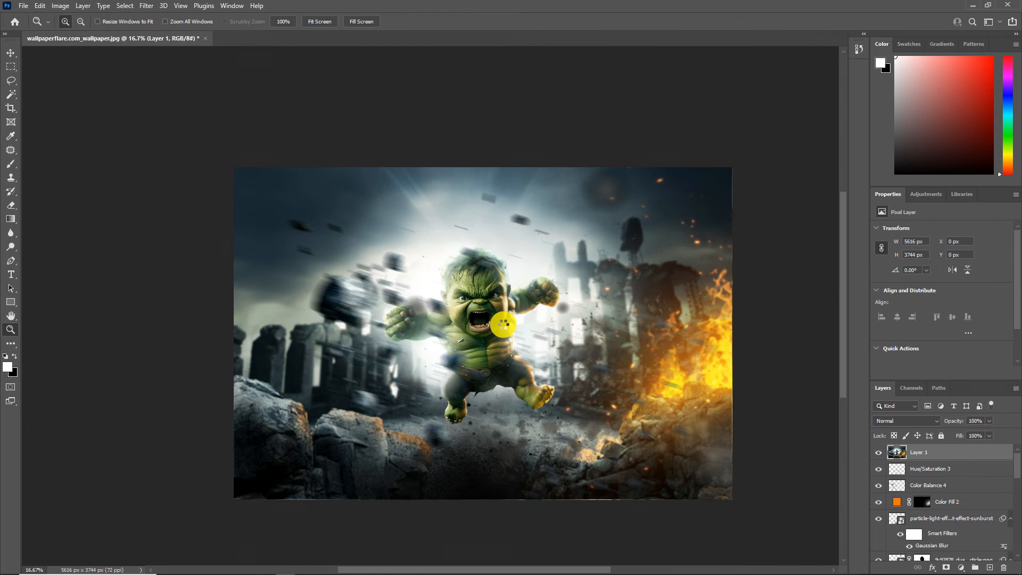
Add a Color Lookup adjustment layer above the graded composite and load a 3DLUT file.
{"action": "double_click", "coordinate": [469, 298]}
{"action": "key", "text": "ctrl+0"}
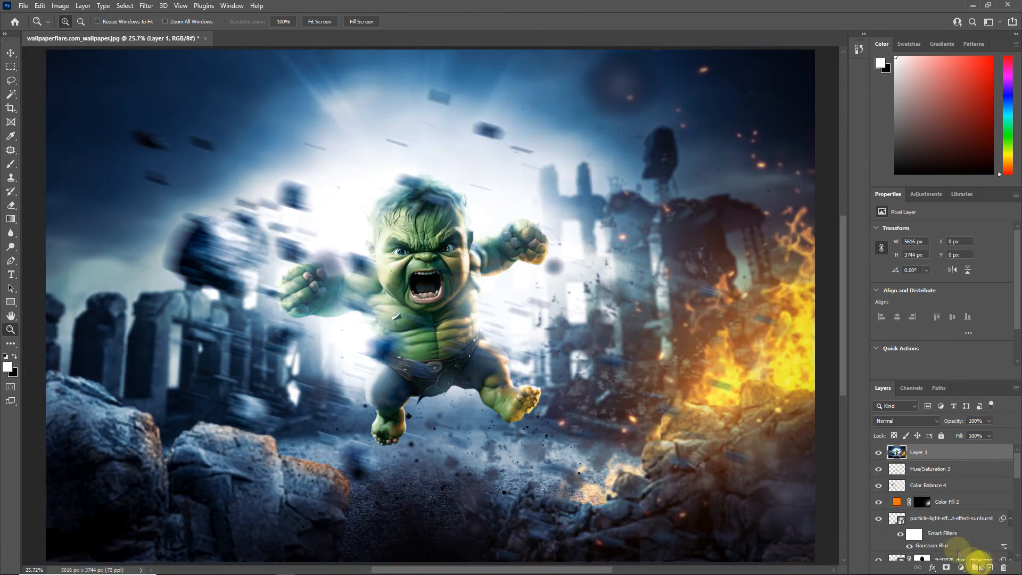
{"action": "left_click", "coordinate": [962, 567]}
{"action": "left_click", "coordinate": [946, 504]}
{"action": "left_click", "coordinate": [938, 231]}
{"action": "left_click", "coordinate": [907, 272]}
Compare the available 3DLUT looks, choose 3Strip.look and lower the Color Lookup layer's opacity to 30%.
{"action": "scroll", "coordinate": [947, 231], "scroll_direction": "down", "scroll_amount": 3}
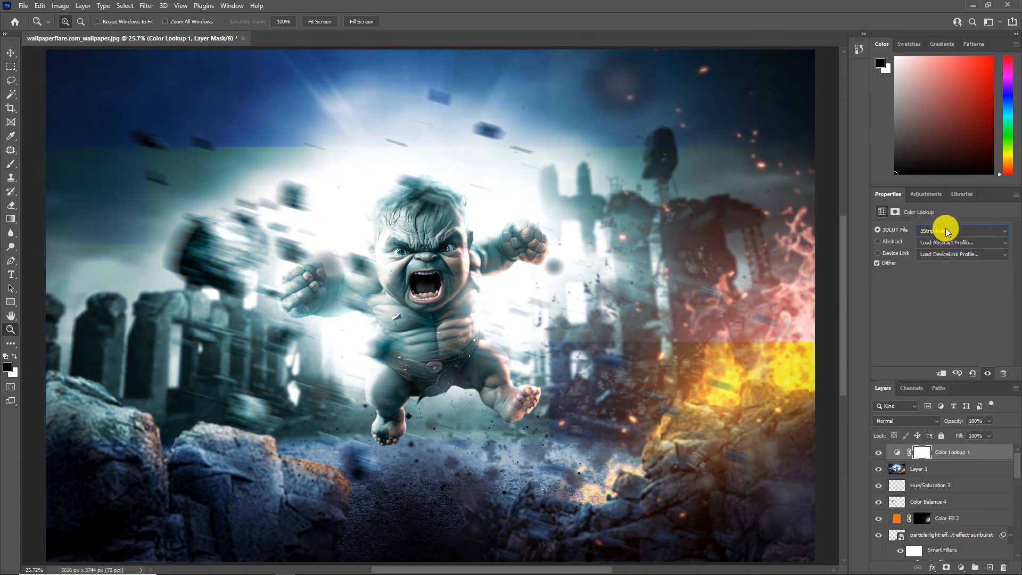
{"action": "scroll", "coordinate": [945, 230], "scroll_direction": "down", "scroll_amount": 10}
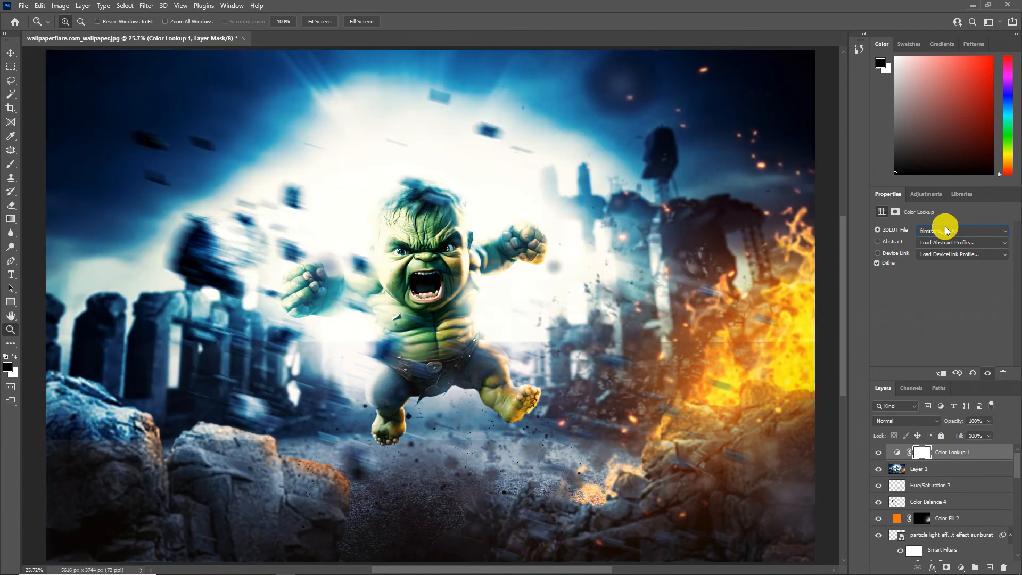
{"action": "scroll", "coordinate": [945, 230], "scroll_direction": "down", "scroll_amount": 5}
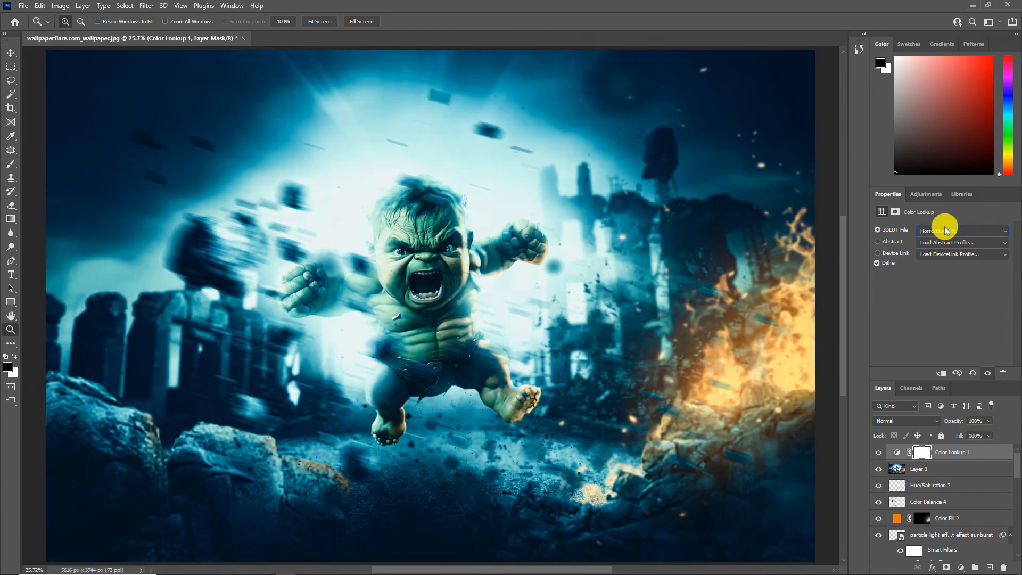
{"action": "scroll", "coordinate": [944, 229], "scroll_direction": "down", "scroll_amount": 4}
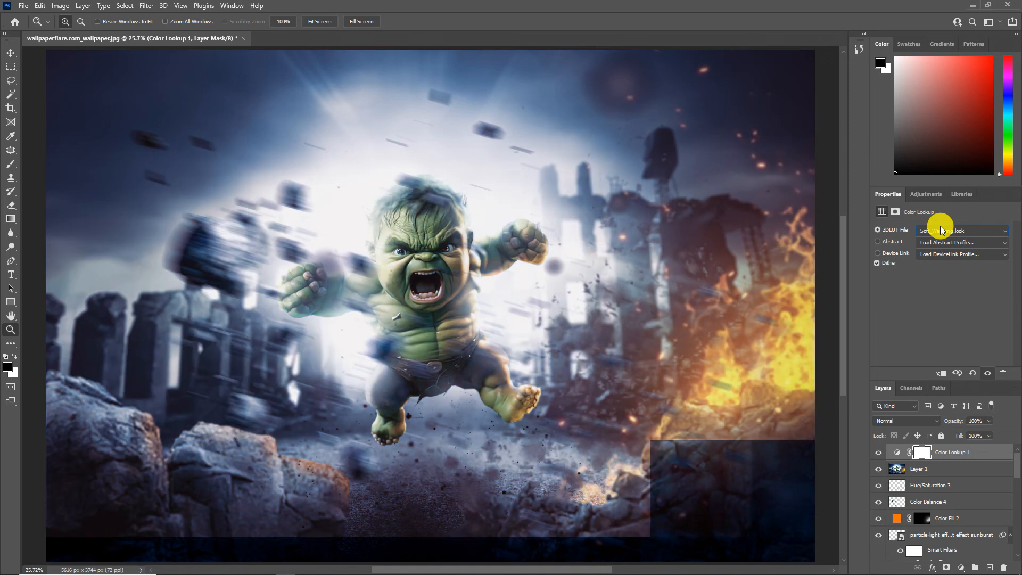
{"action": "scroll", "coordinate": [942, 230], "scroll_direction": "down", "scroll_amount": 3}
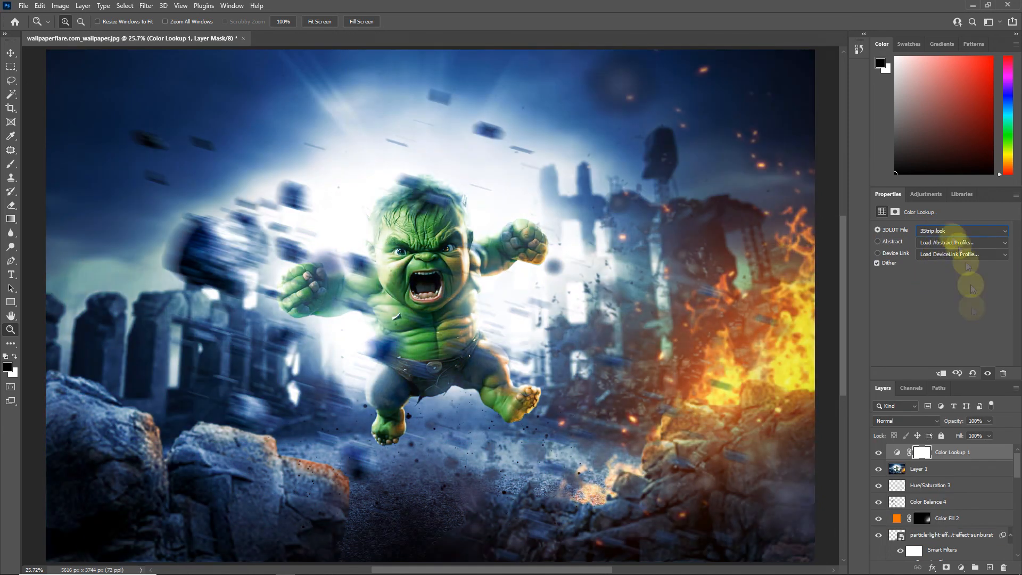
{"action": "mouse_move", "coordinate": [955, 423]}
{"action": "left_mouse_down"}
{"action": "mouse_move", "coordinate": [908, 434]}
{"action": "mouse_move", "coordinate": [963, 422]}
{"action": "left_mouse_up"}
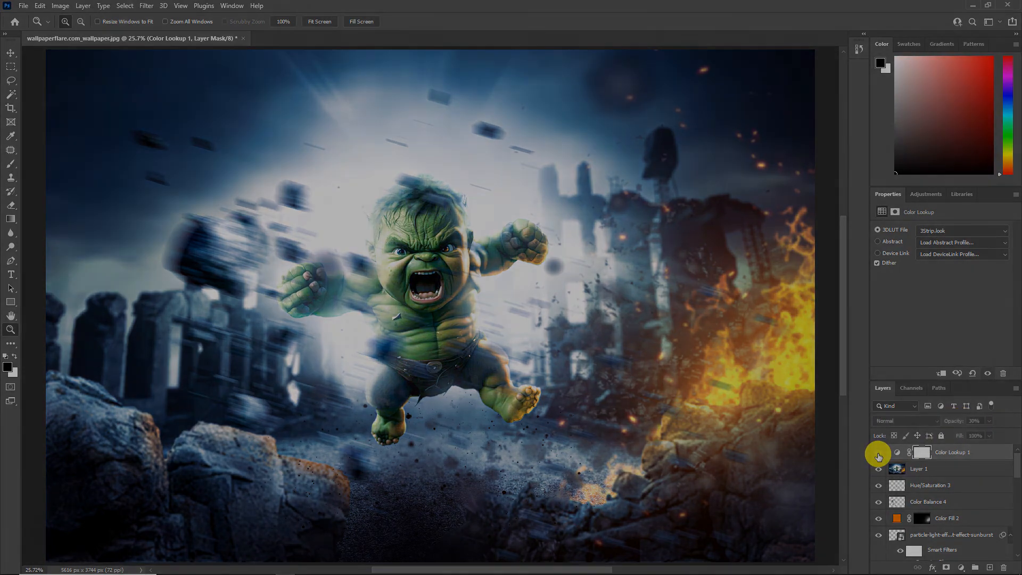